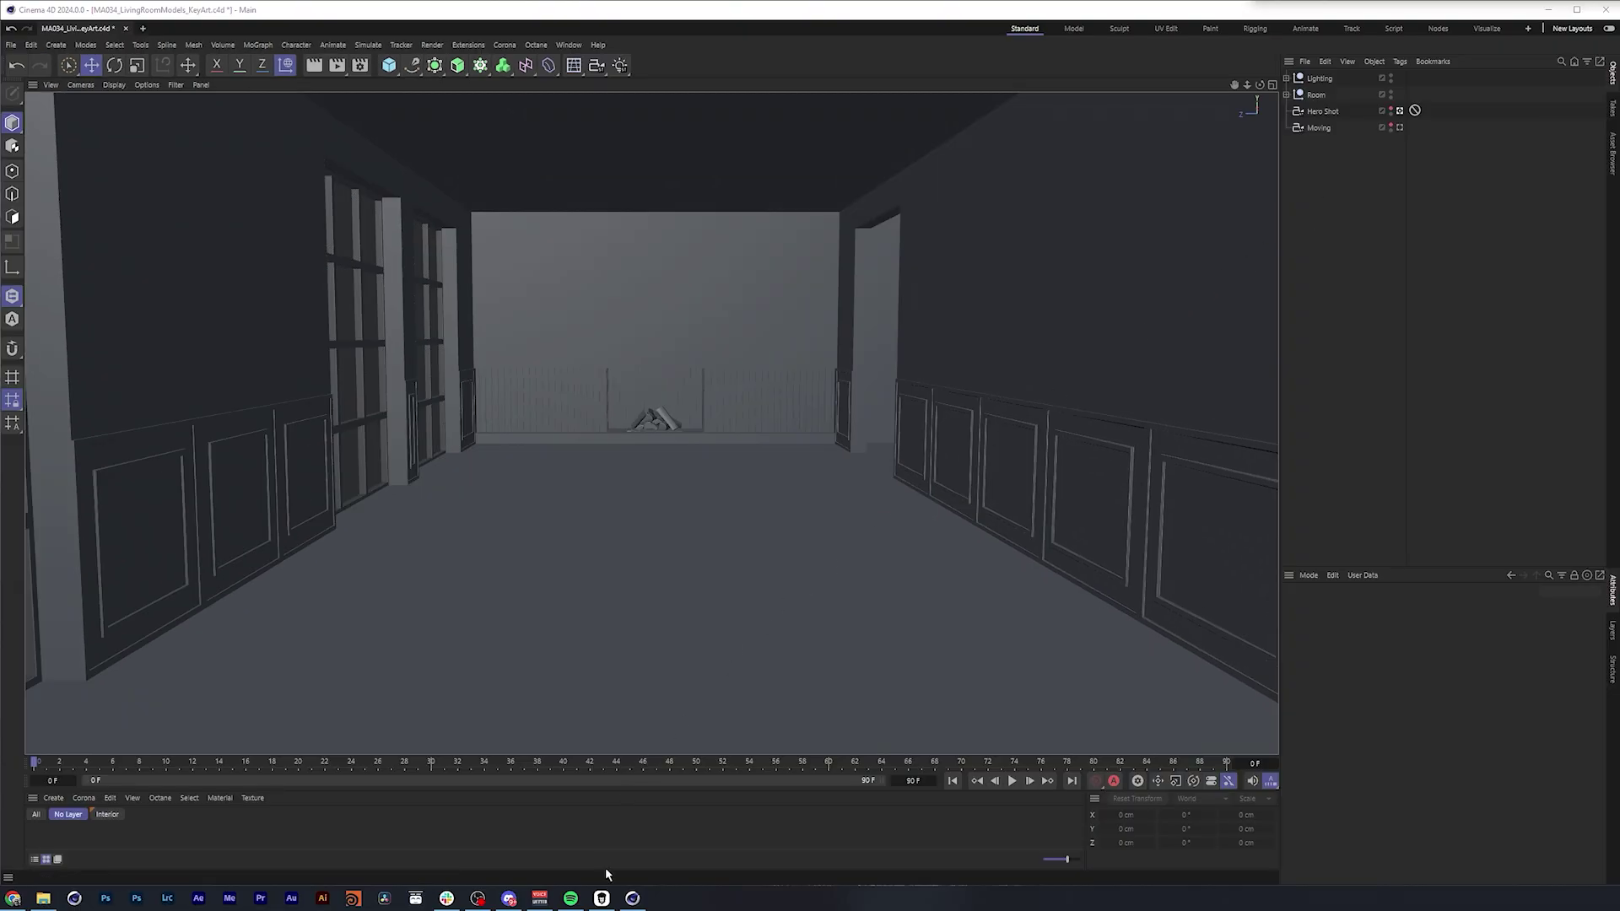
Switch to Greyscalegorilla Studio and open the Crown Molding Models collection
left_click(601, 898)
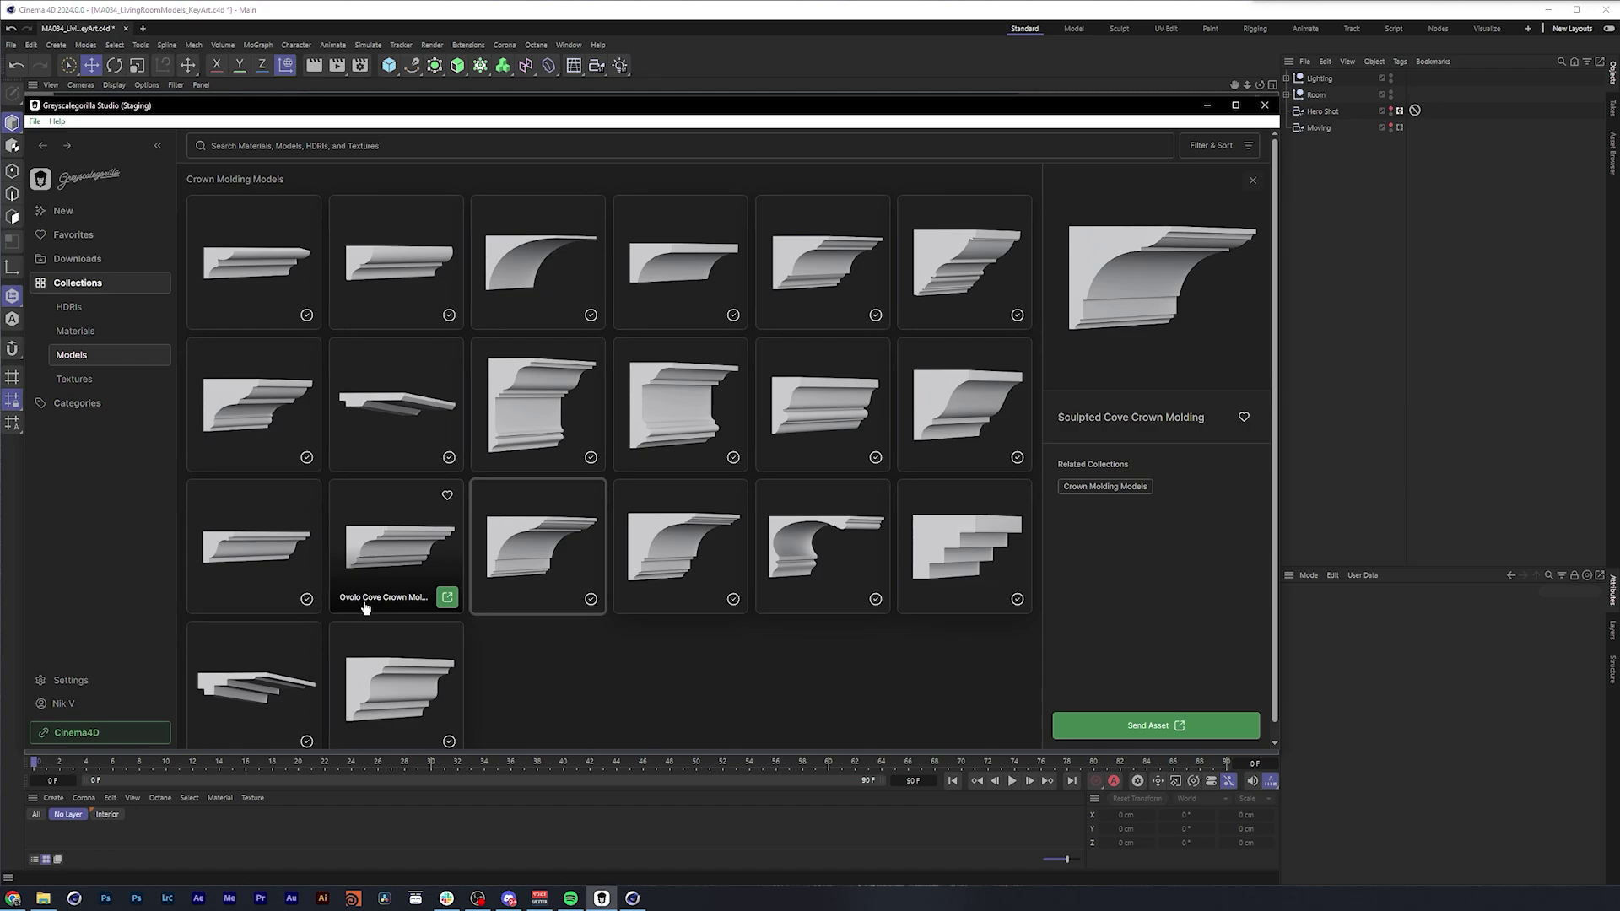
mouse_move(217, 409)
left_click(42, 317)
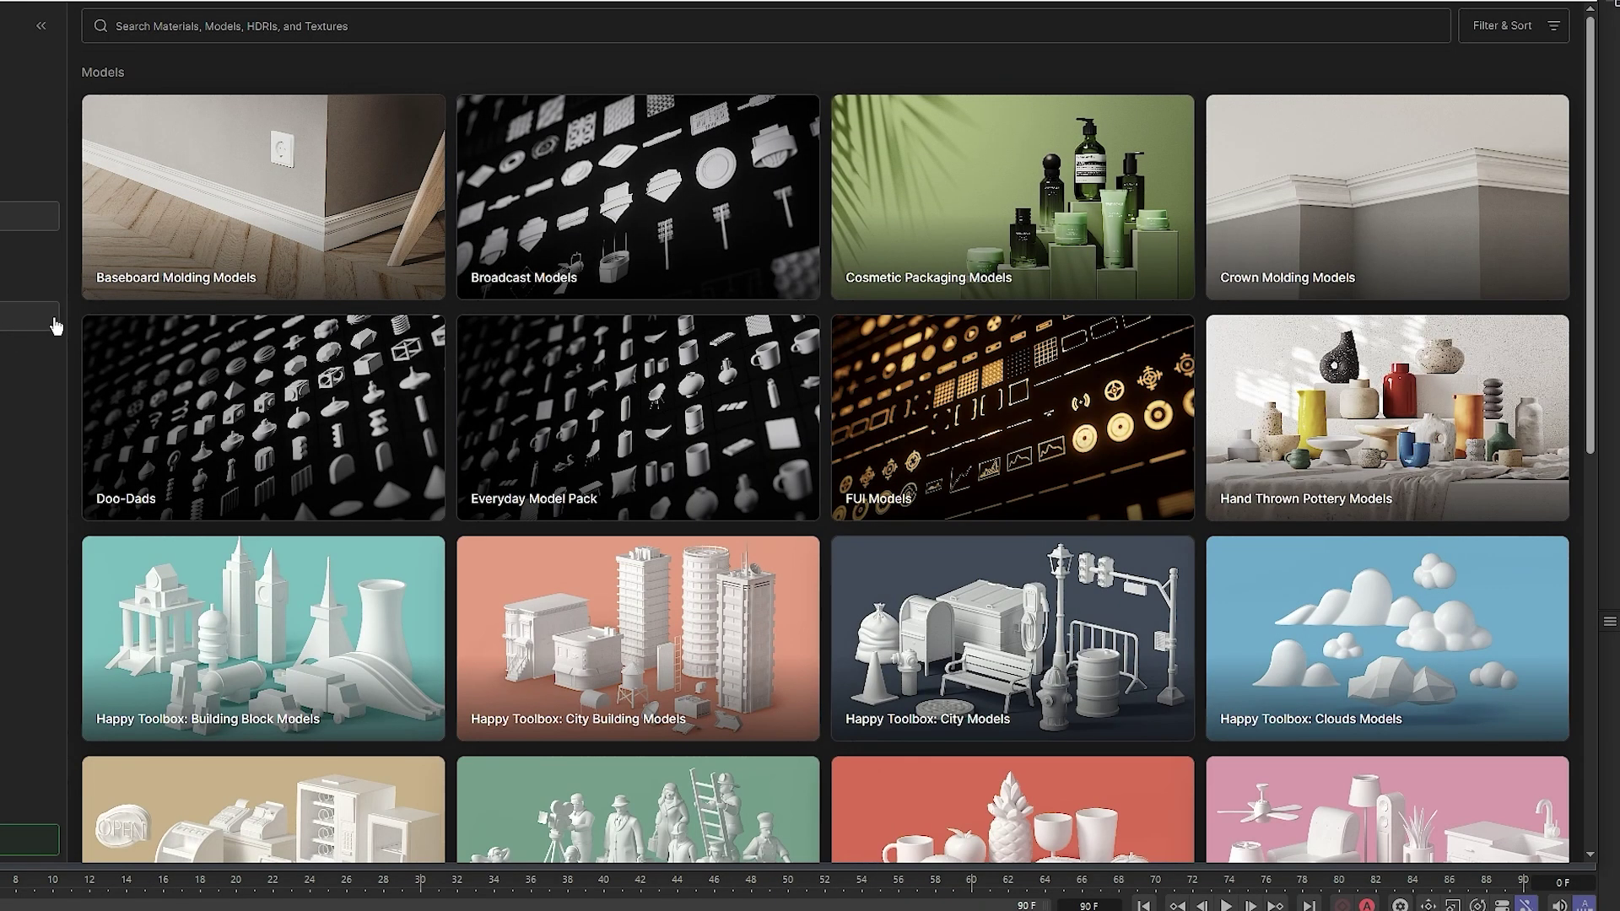
left_click(1329, 234)
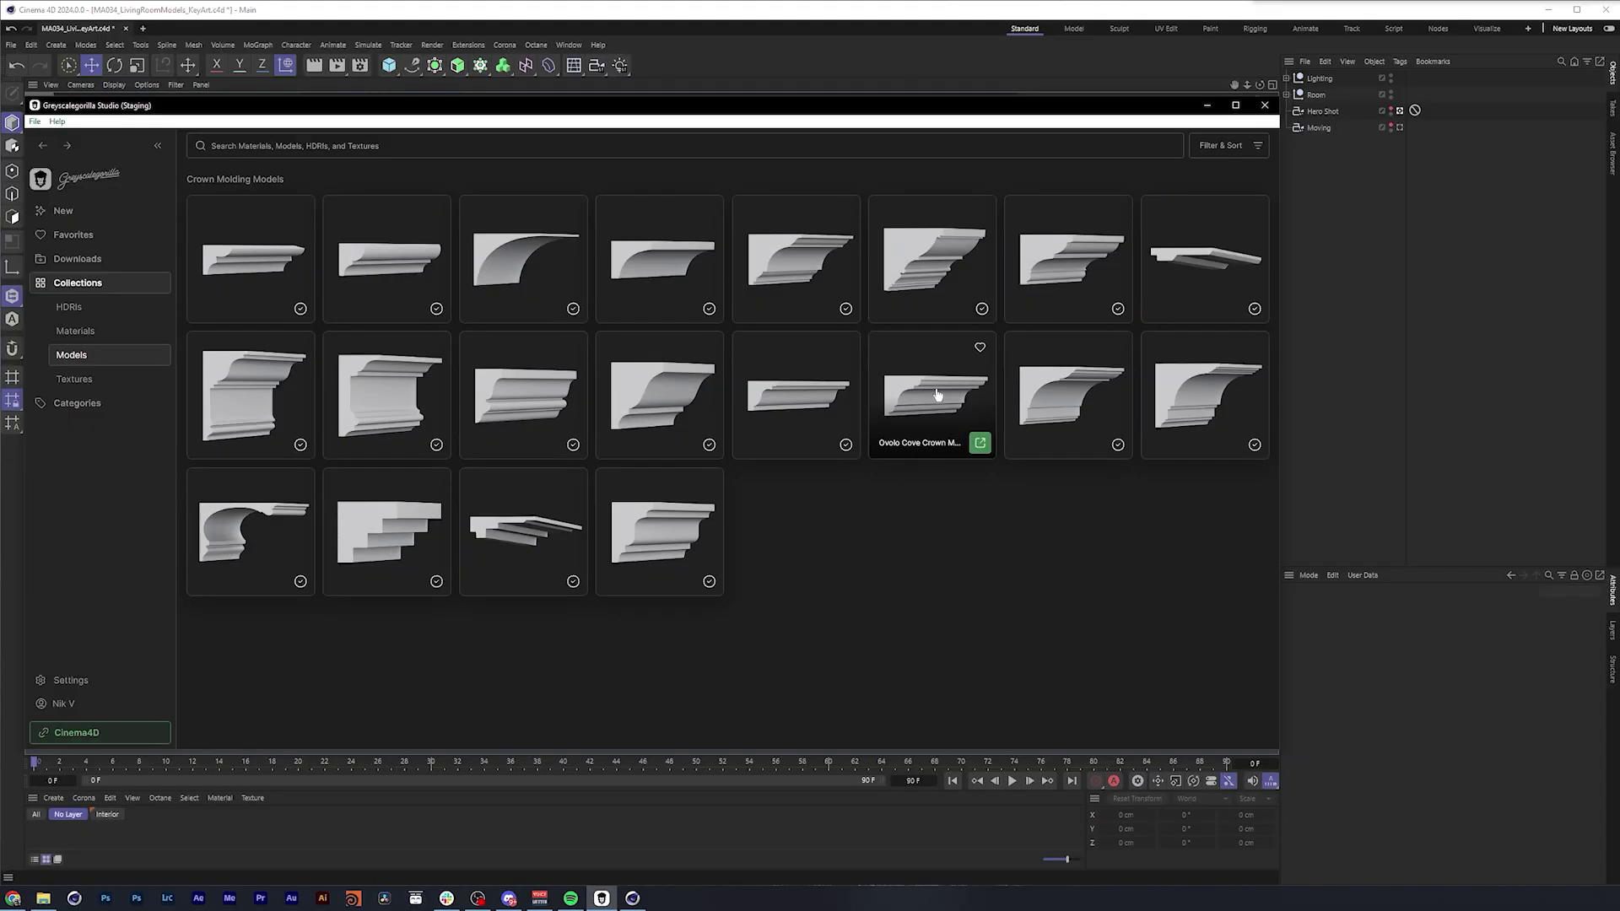
Choose the Sculpted Cove Crown Molding model and send it to Cinema 4D
left_click(1063, 393)
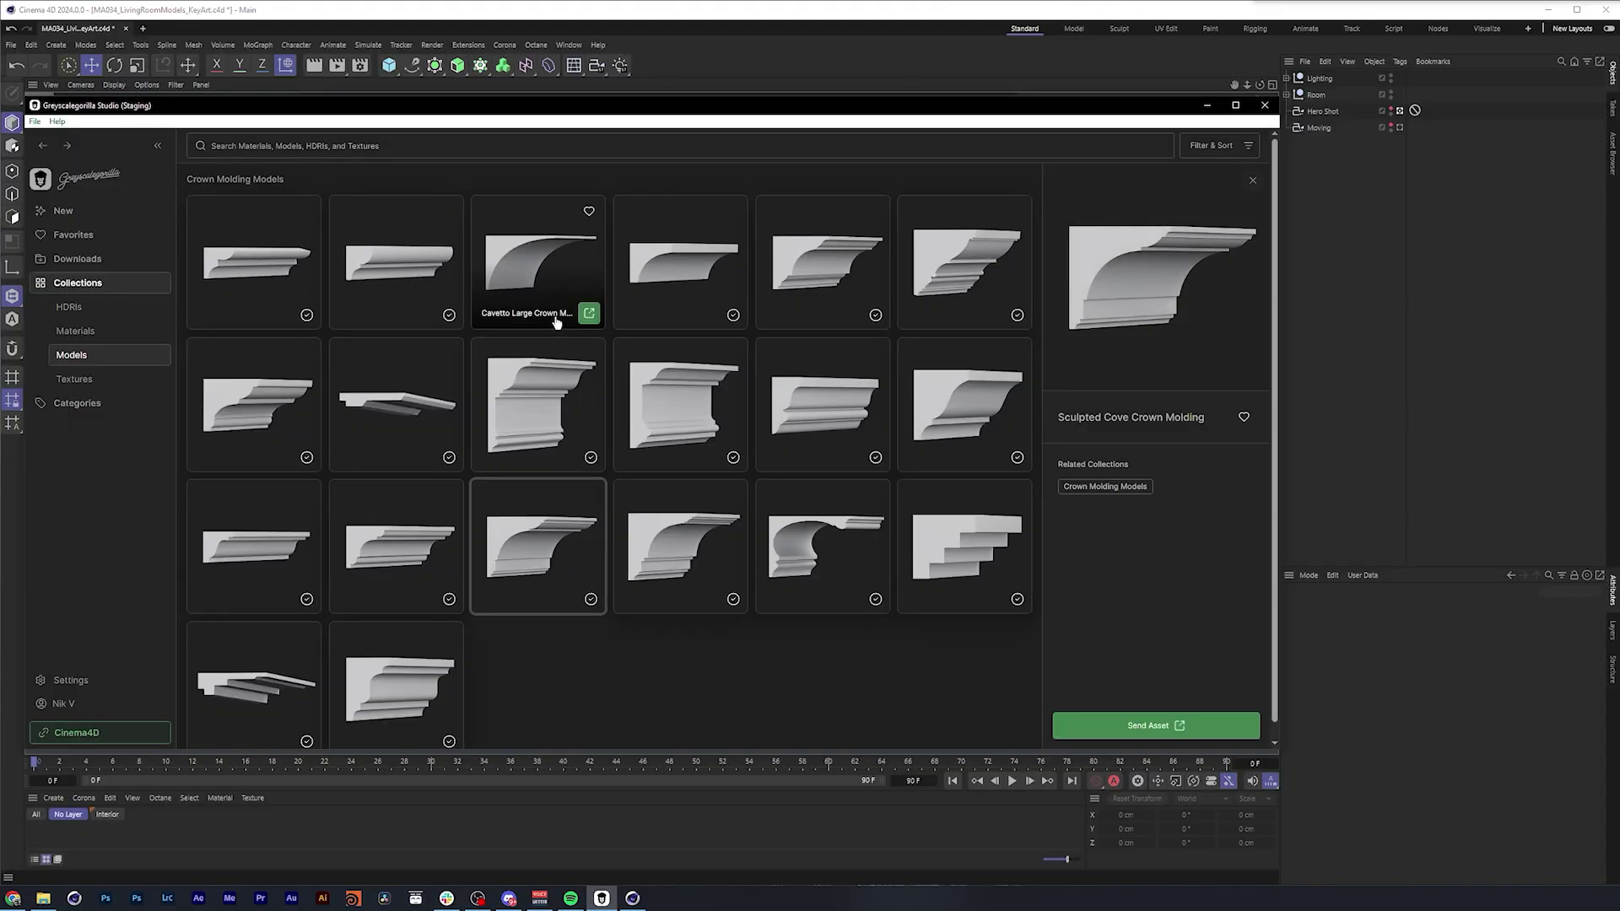
scroll(346, 604, "down", 1)
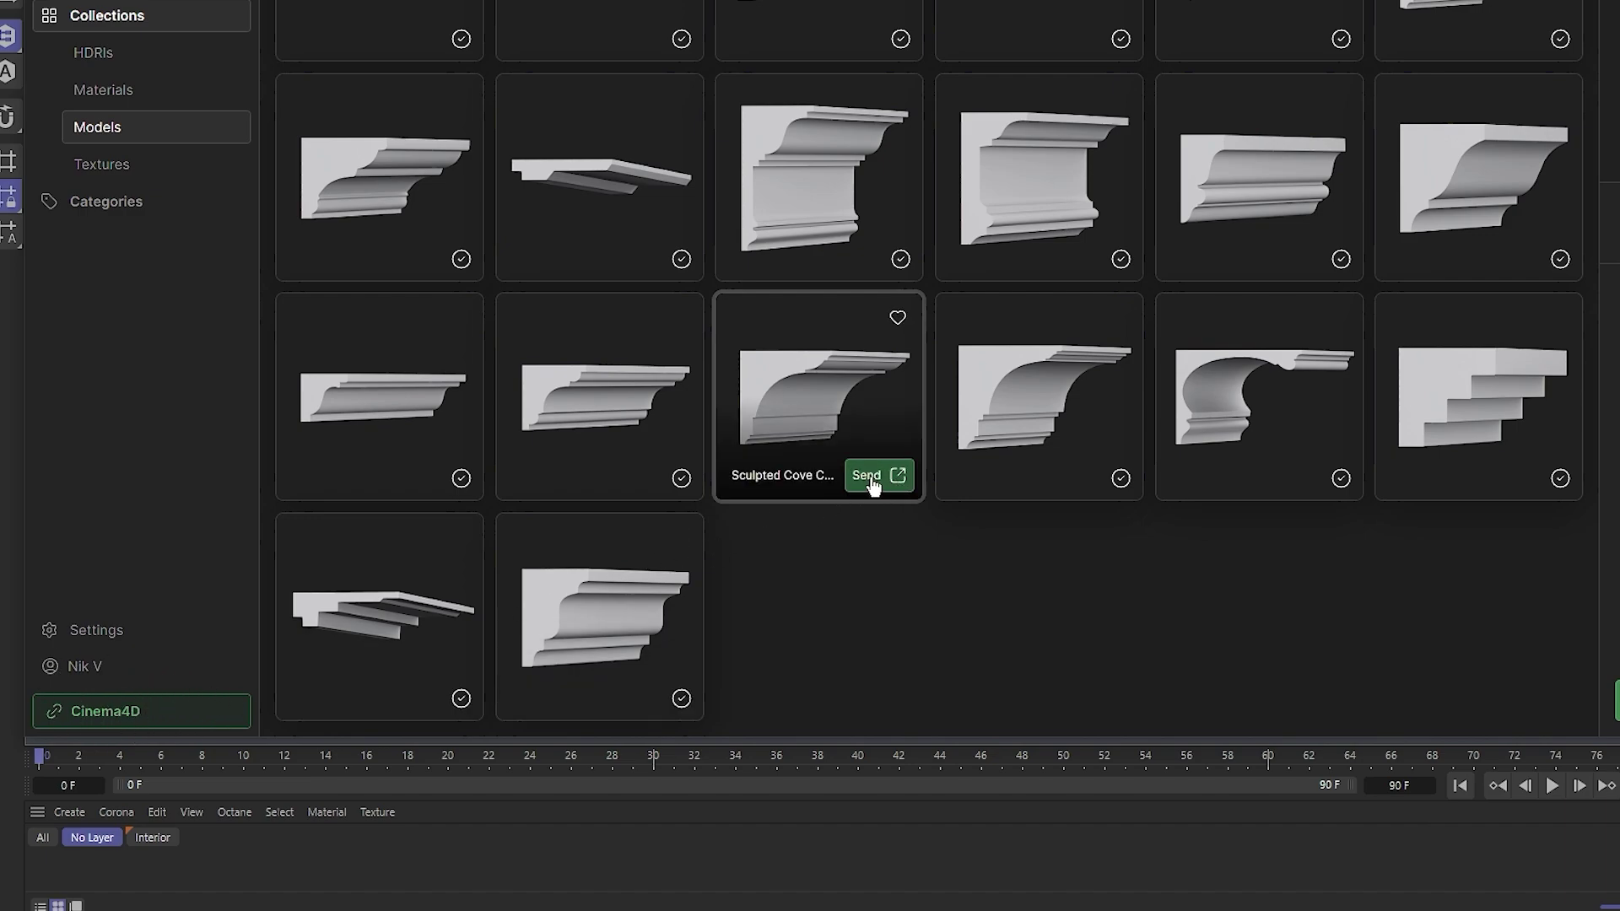
left_click(898, 488)
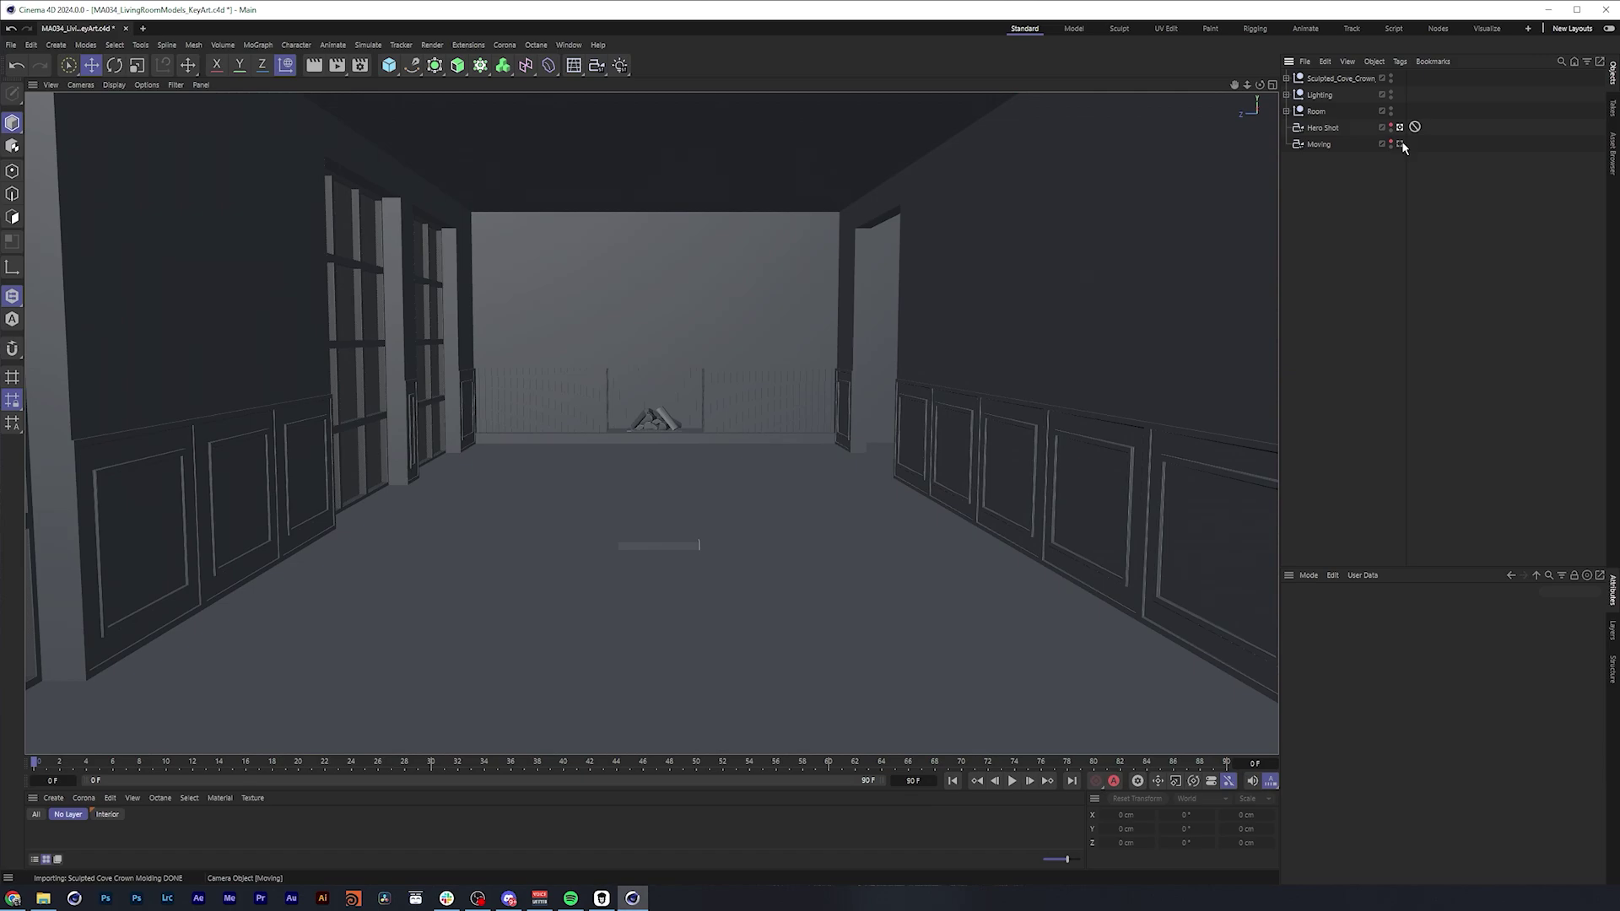
Inspect the imported crown molding up close through the Moving camera and expand its group to show the spline and mesh
left_click(1401, 144)
left_click(1334, 79)
key("s")
left_click_drag(744, 441, 742, 276)
left_click_drag(802, 378, 727, 383, "alt")
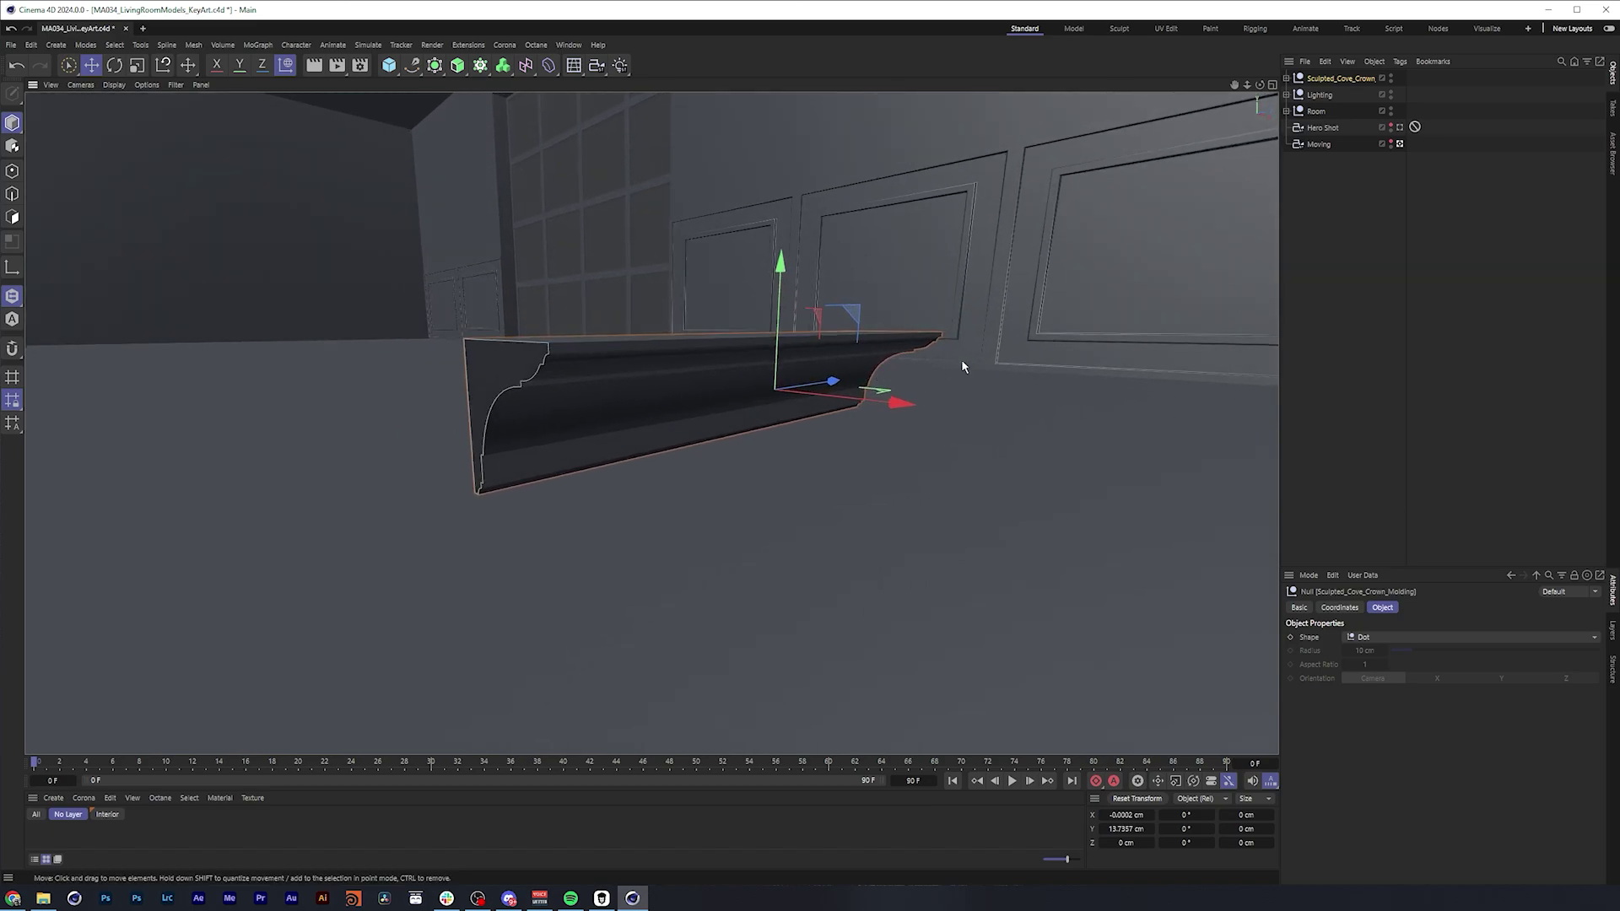
left_click(1287, 78)
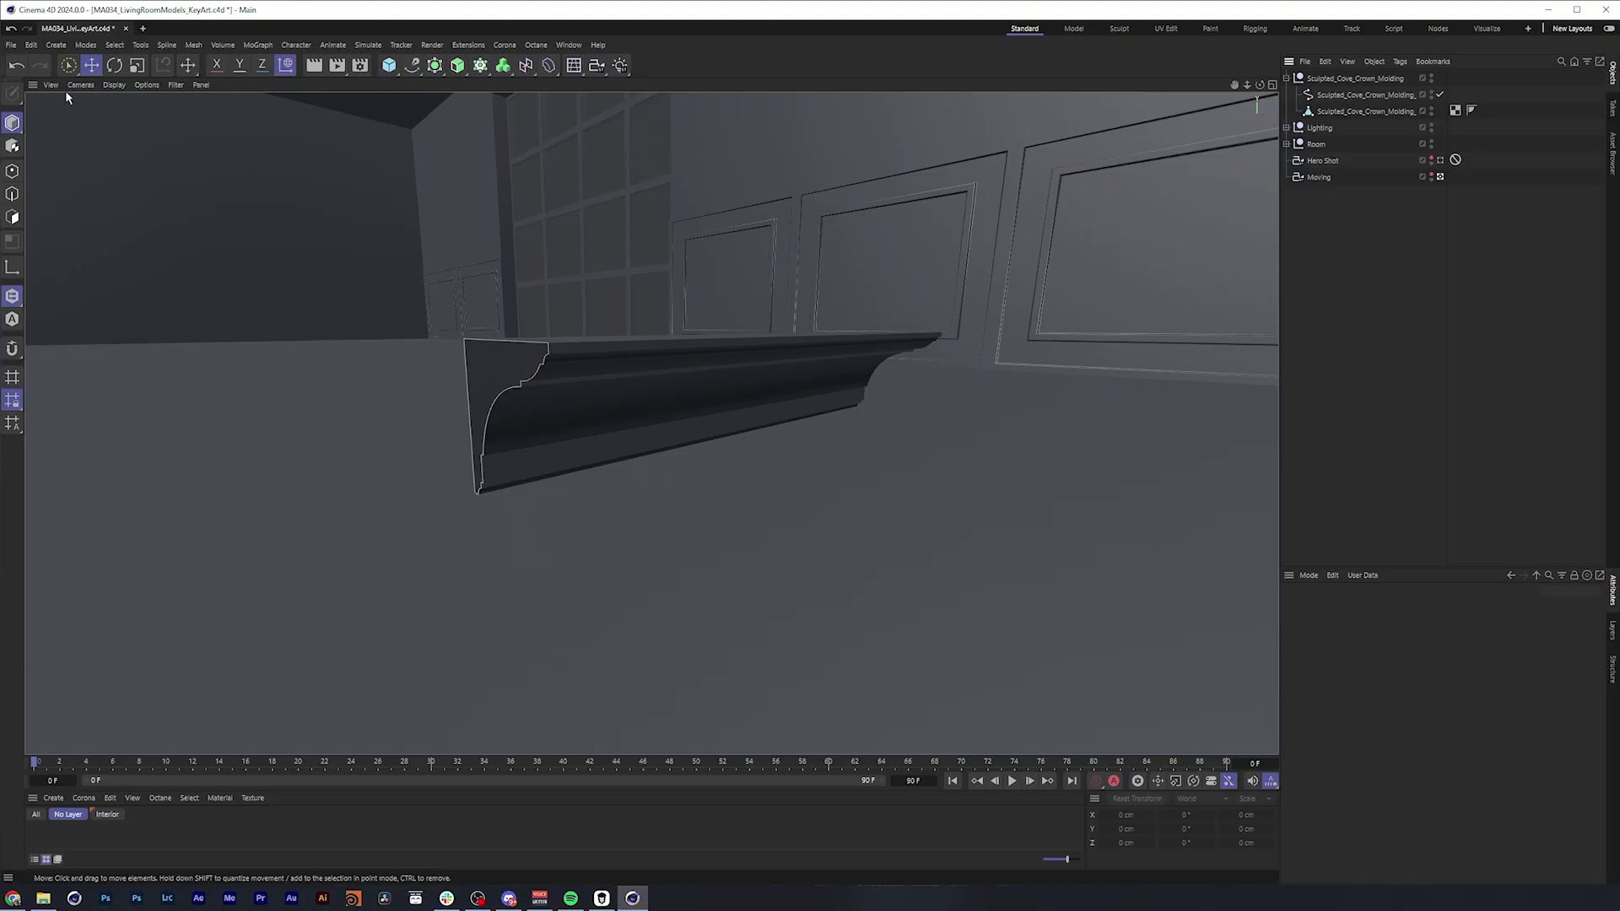
Review the FBX import settings in the preferences, including the Curves option, and close them
left_click(30, 45)
left_click(94, 264)
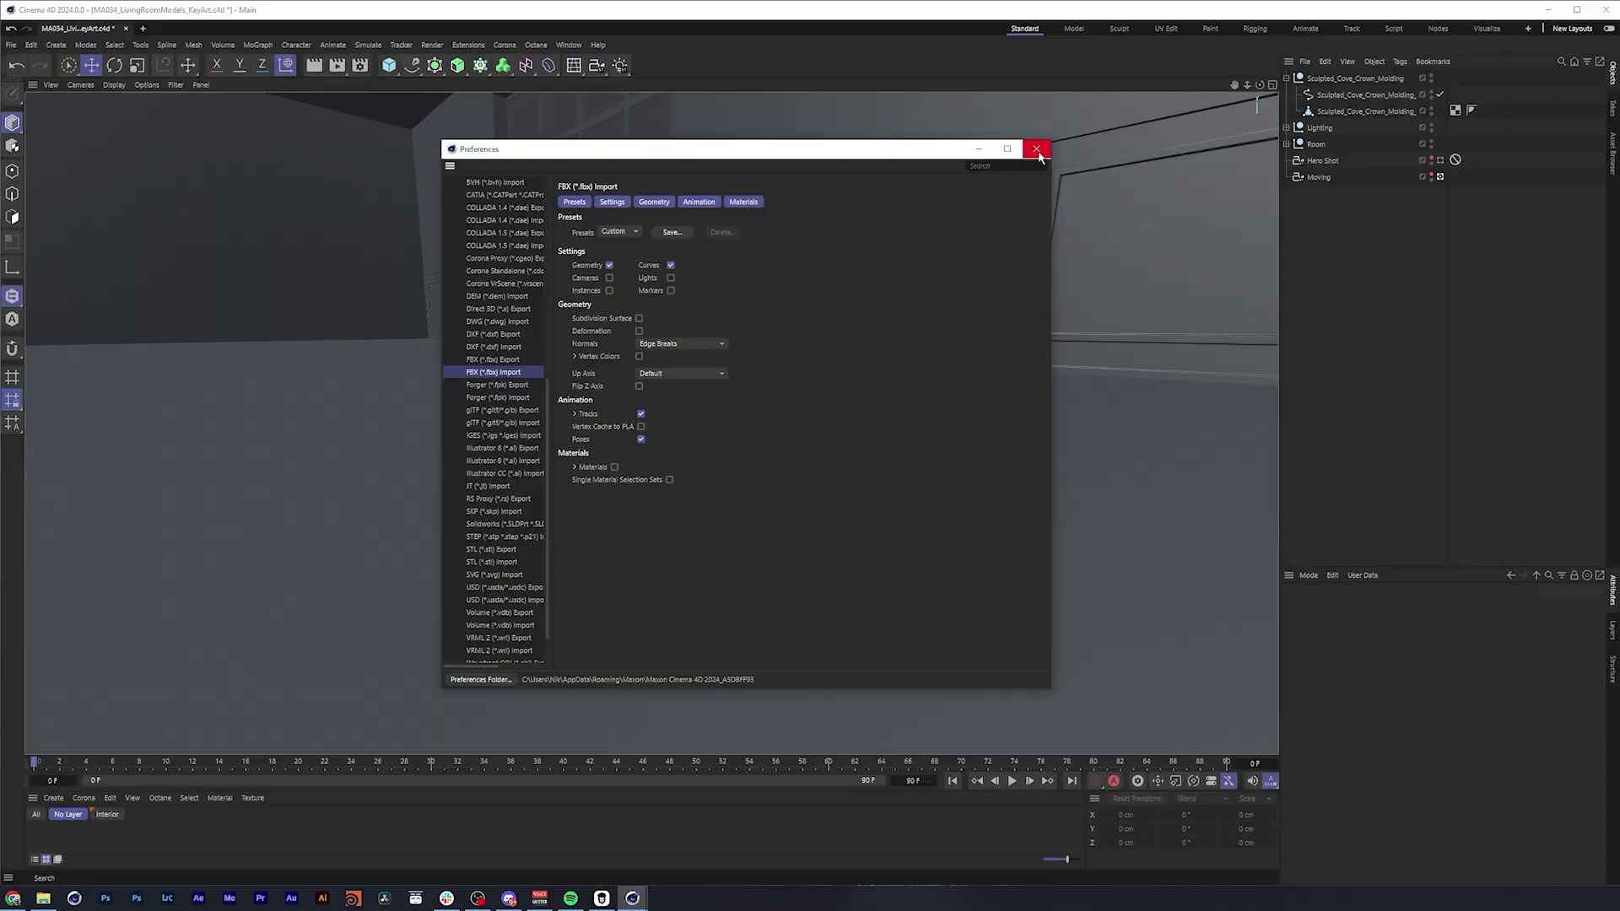
left_click(1244, 28)
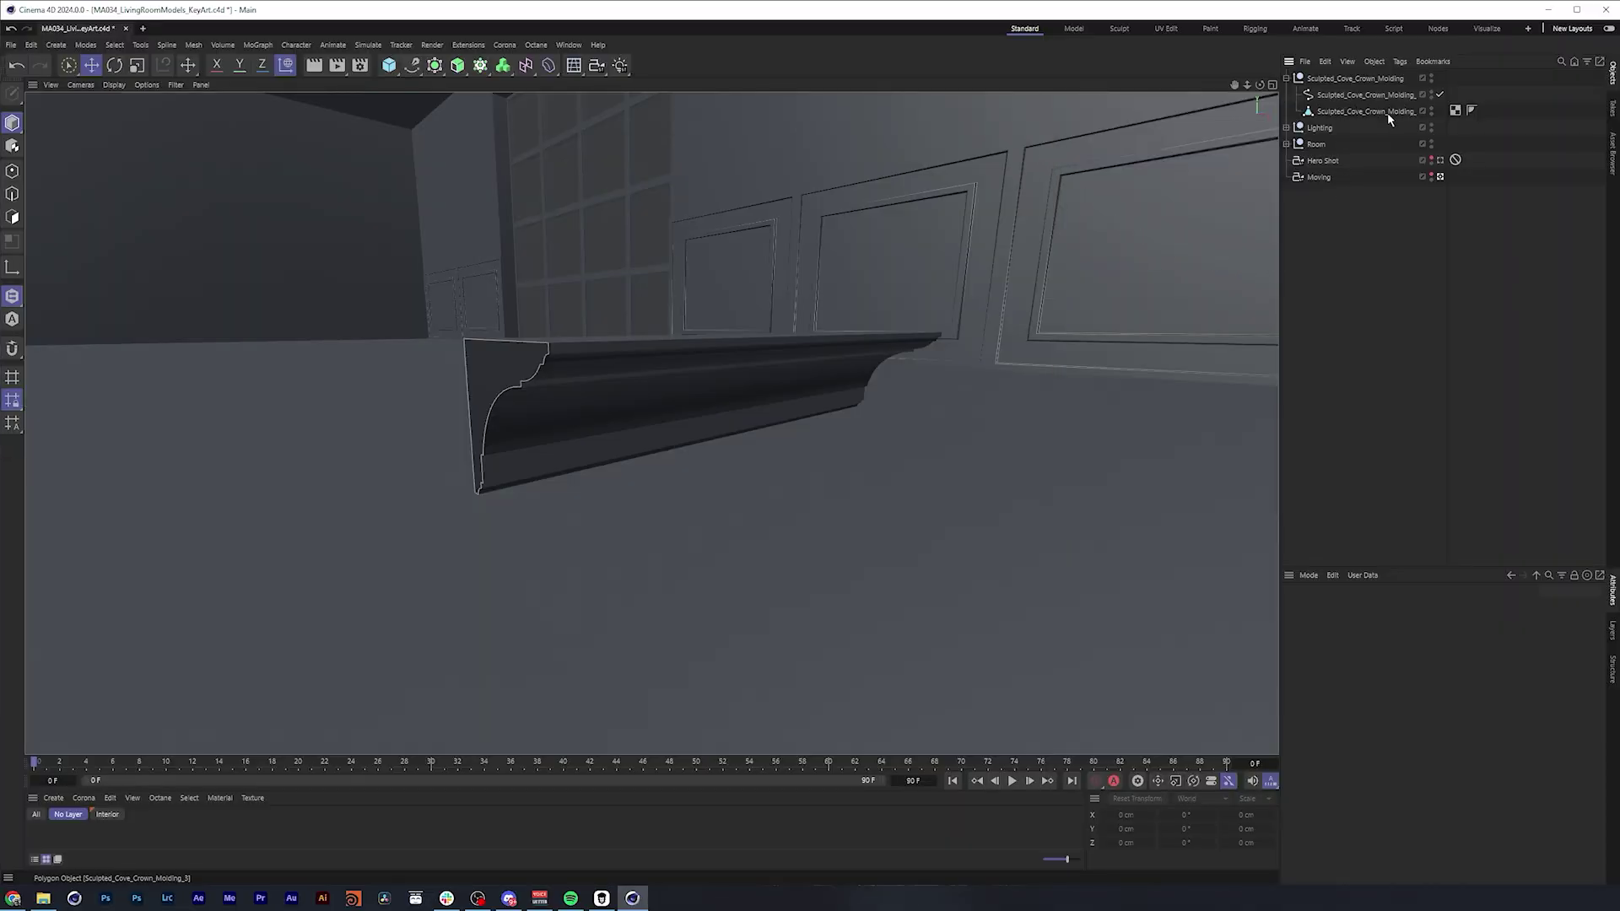
Select the room mesh and switch to edge editing
left_click(1413, 110)
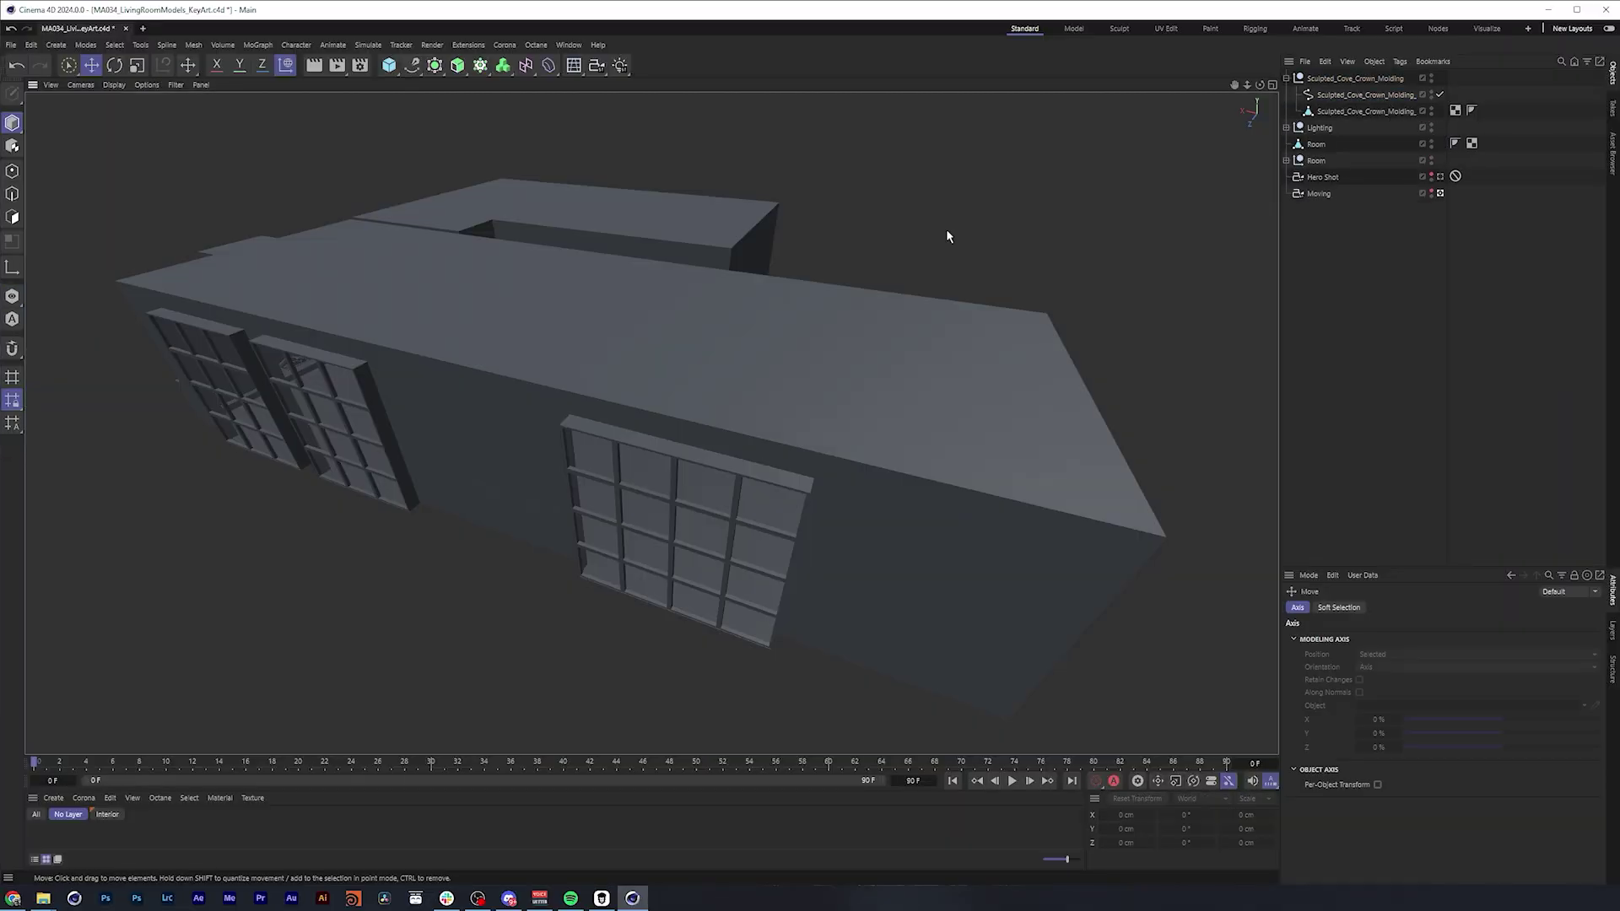
left_click(875, 319)
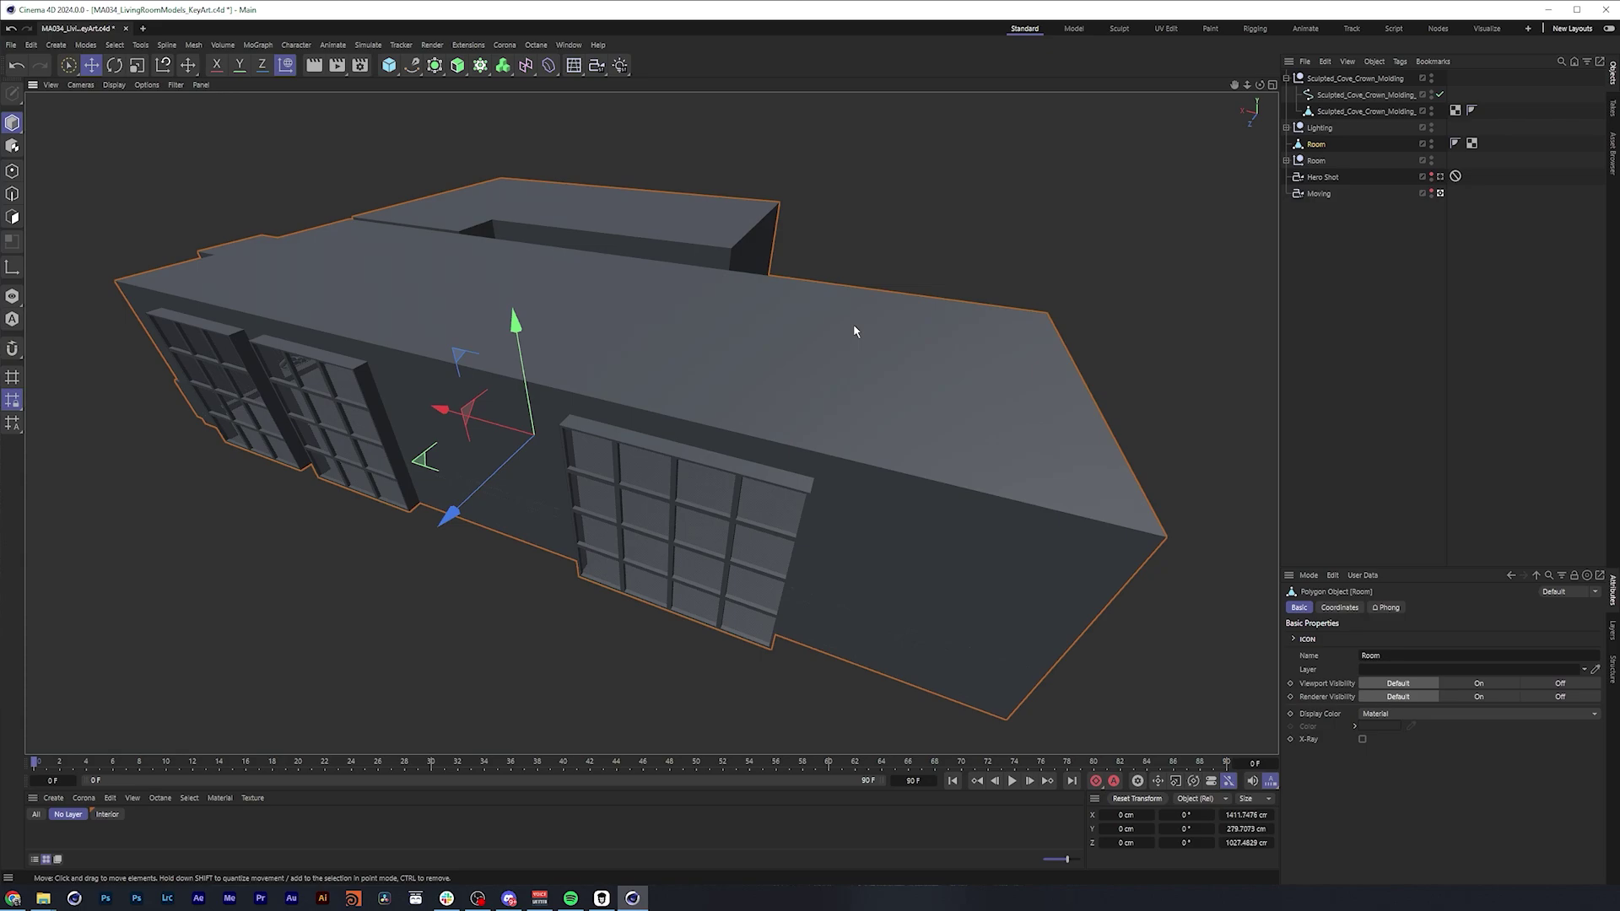
left_click(13, 194)
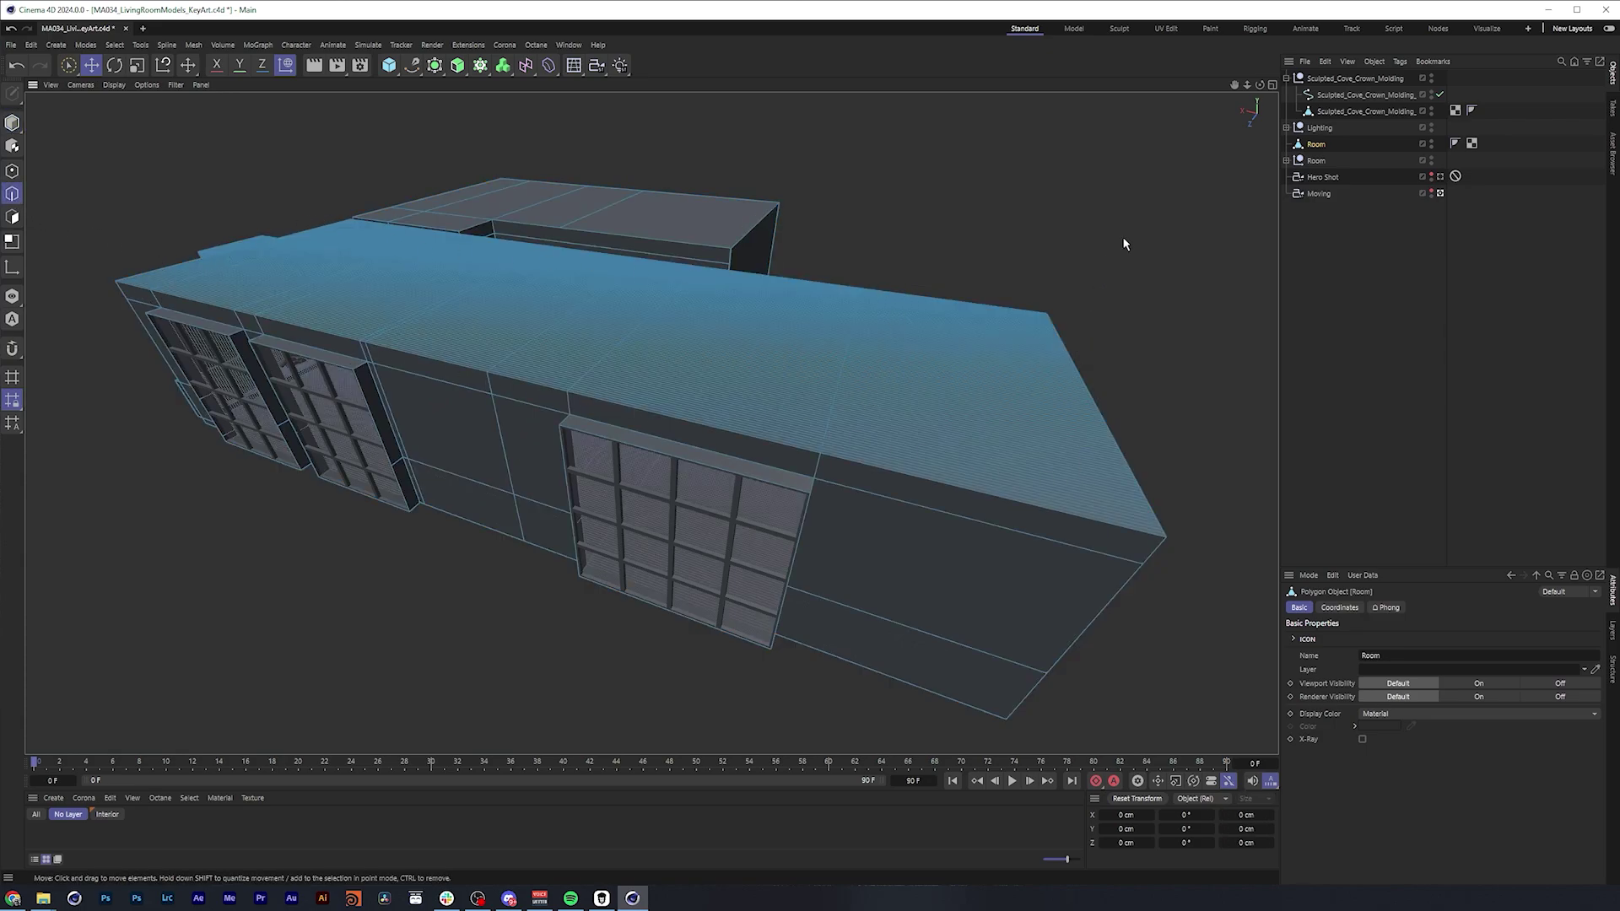
Loop-select the edges around the room's ceiling, and clear the selection
key("u")
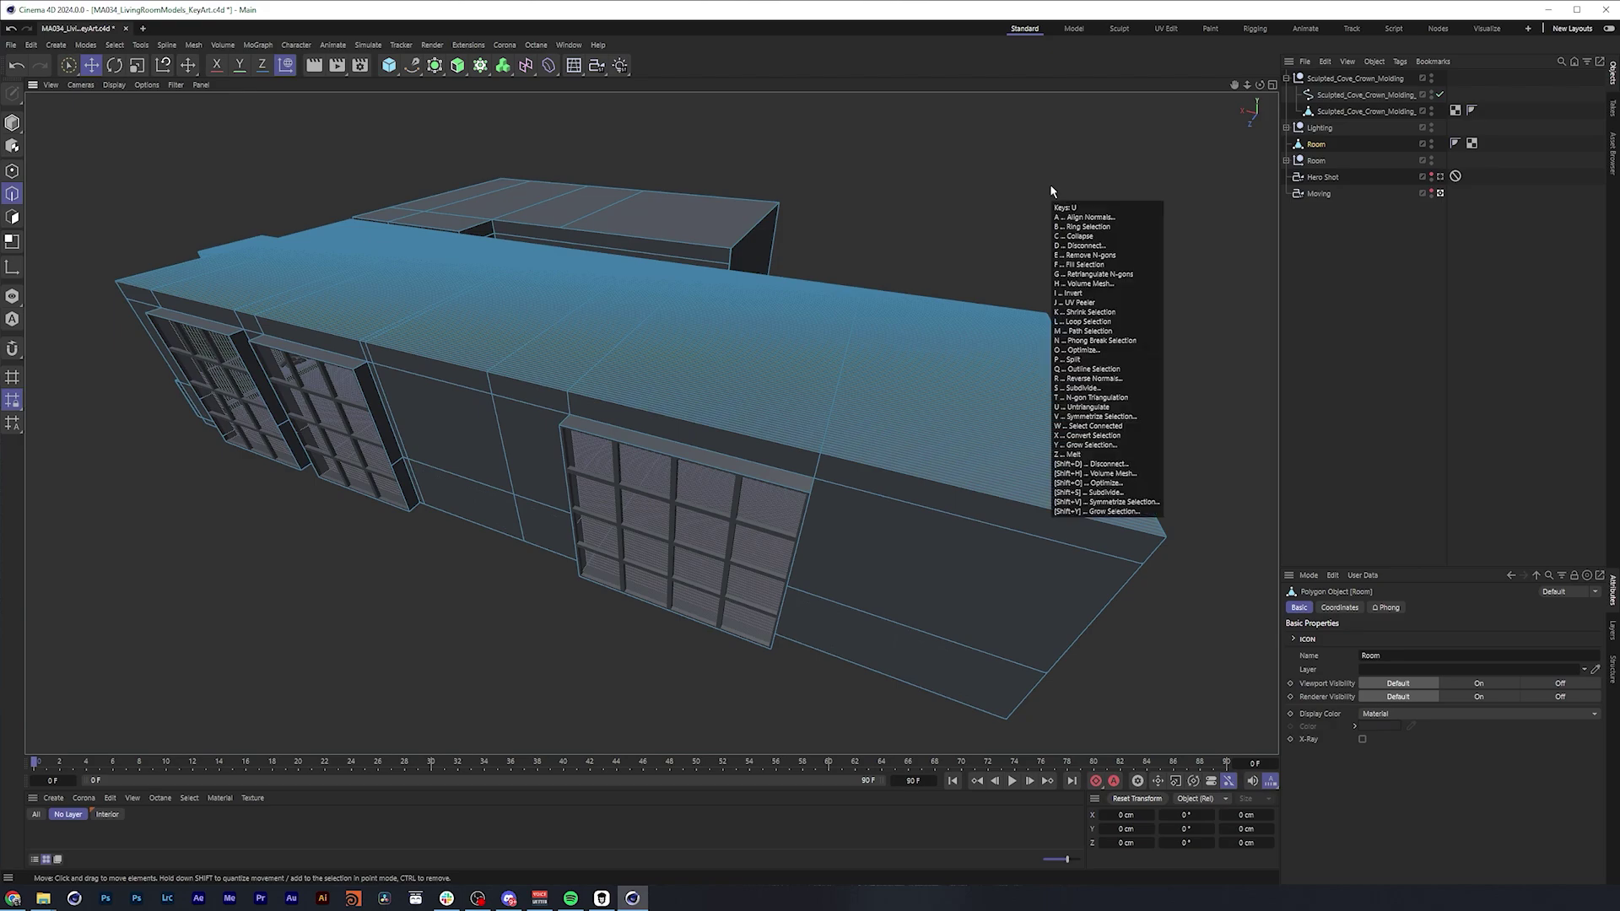
key("l")
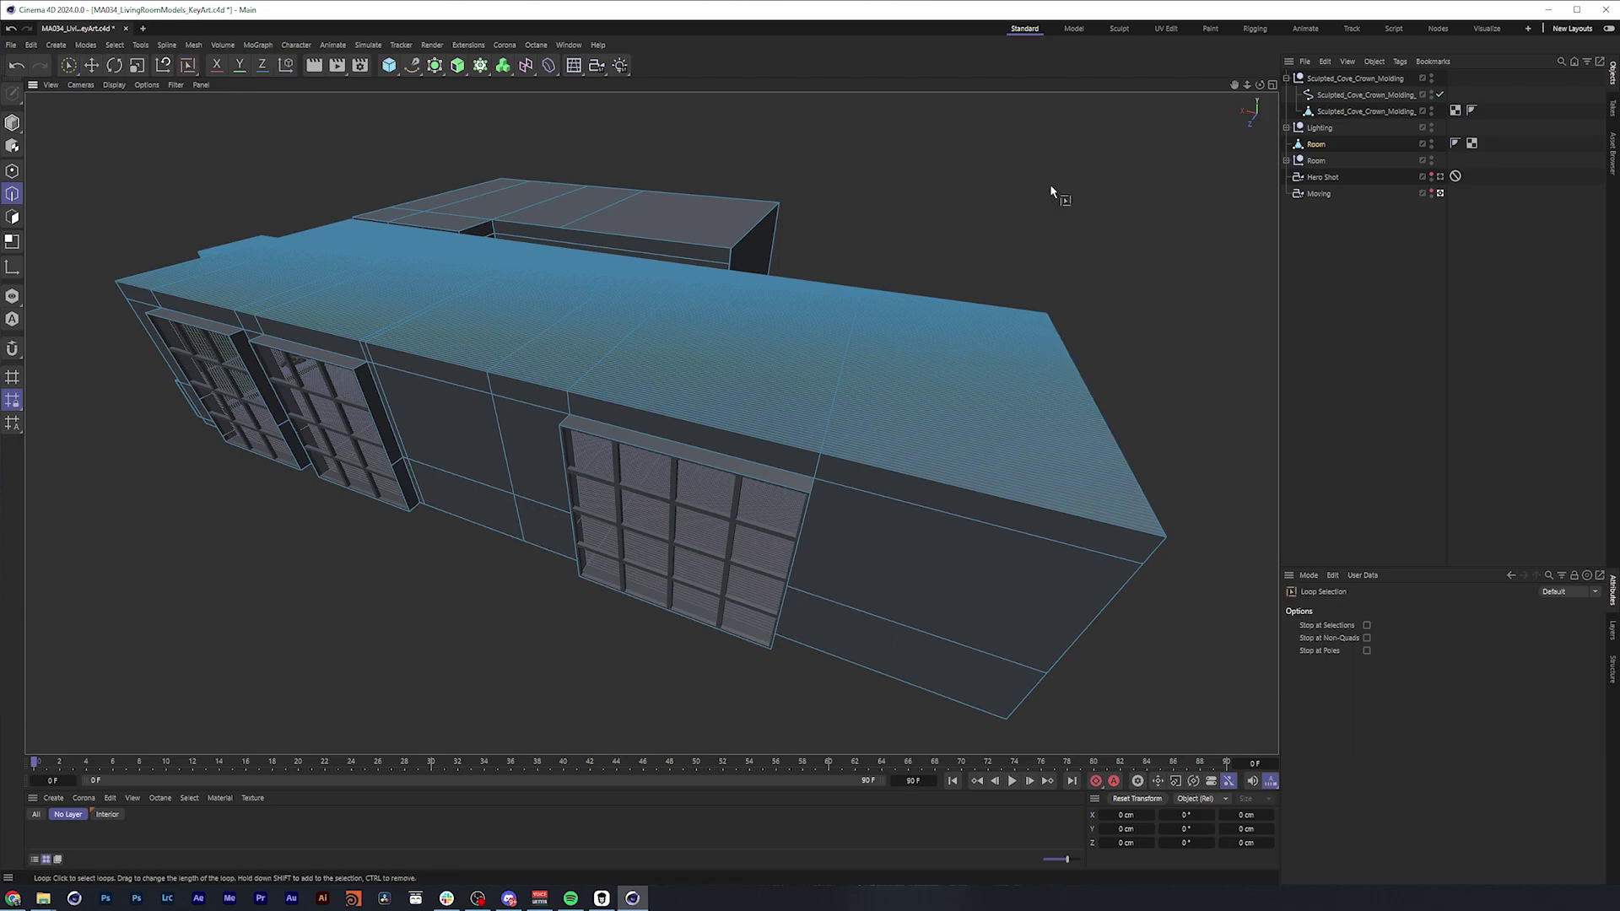
left_click(1167, 540)
key("e")
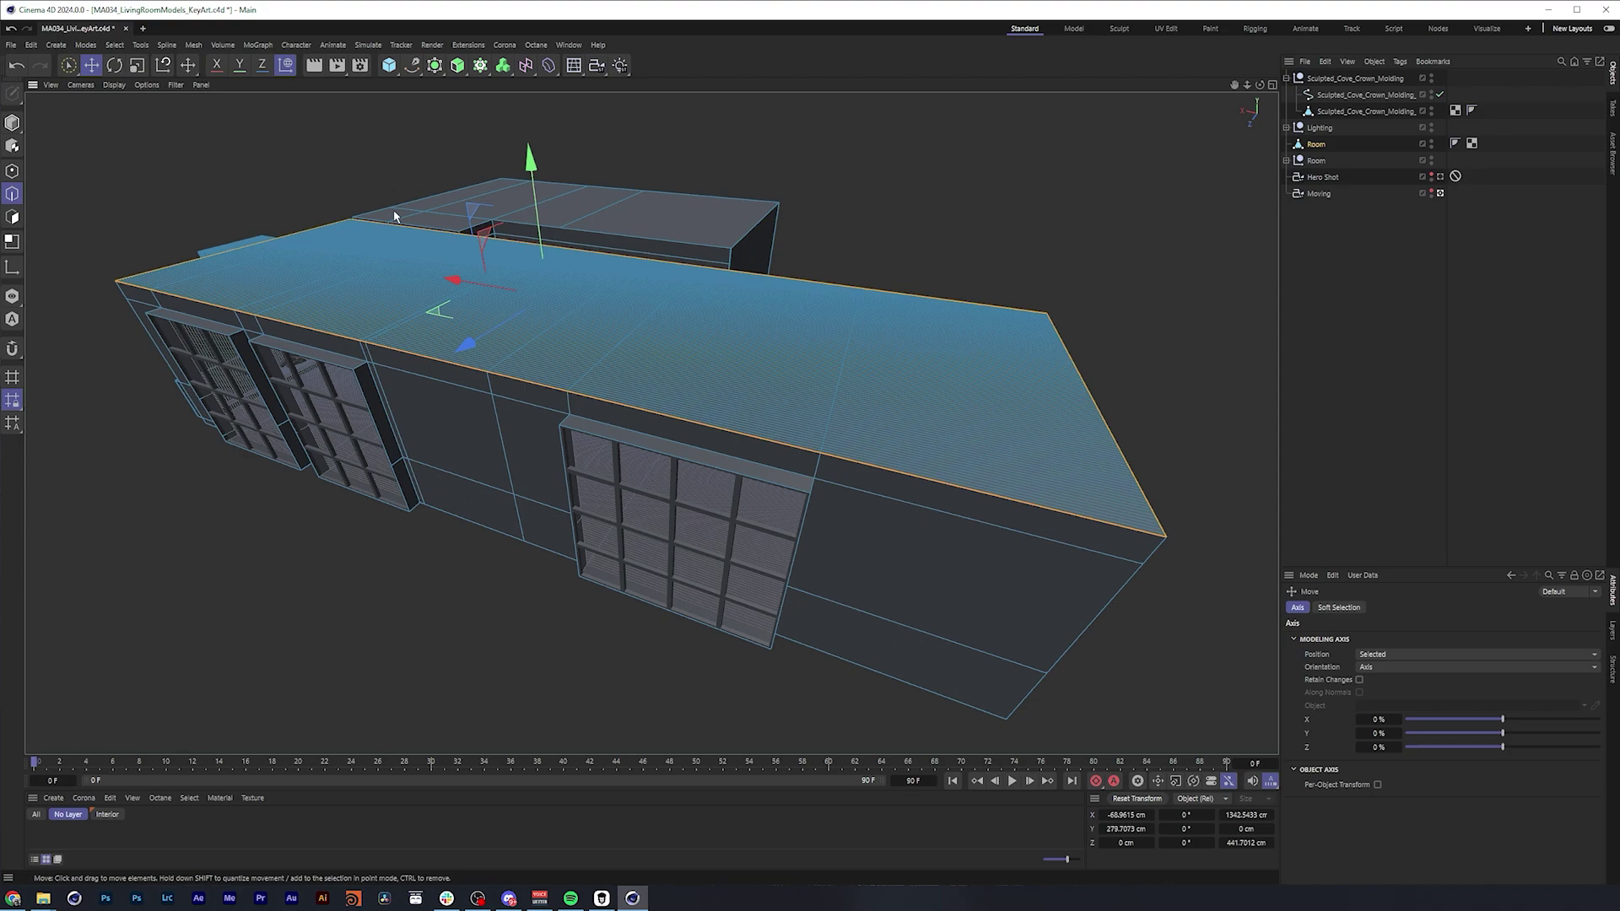
left_click(1223, 527)
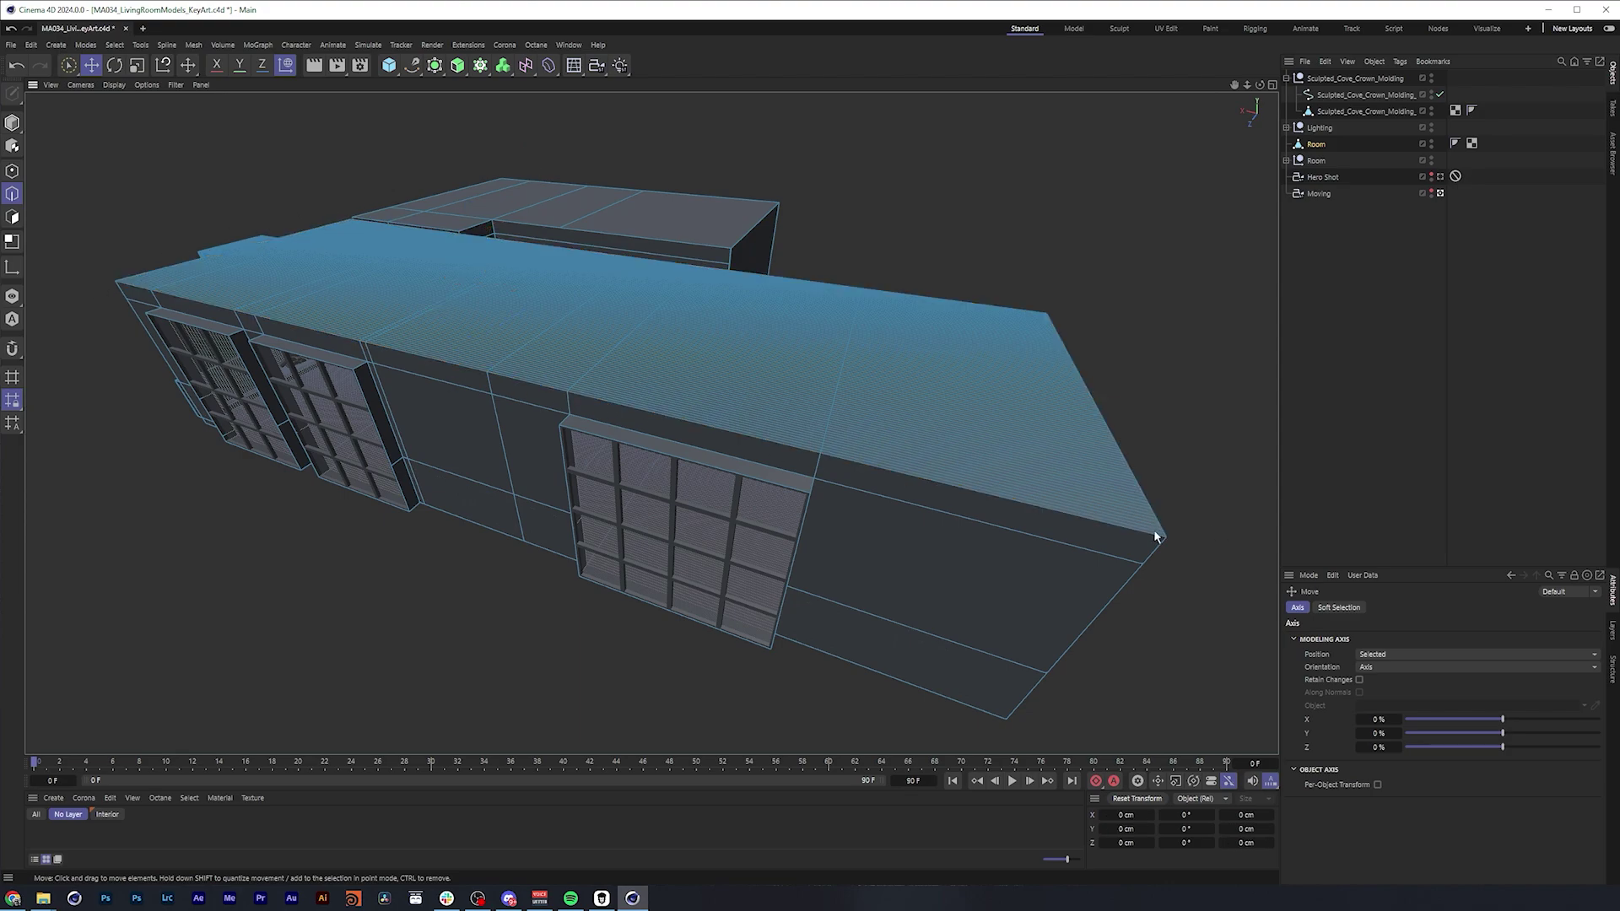
Select the complete edge outline around the main room's ceiling, adding the remaining sides to the first edge run
scroll(1162, 537, "up", 5)
double_click(1167, 543)
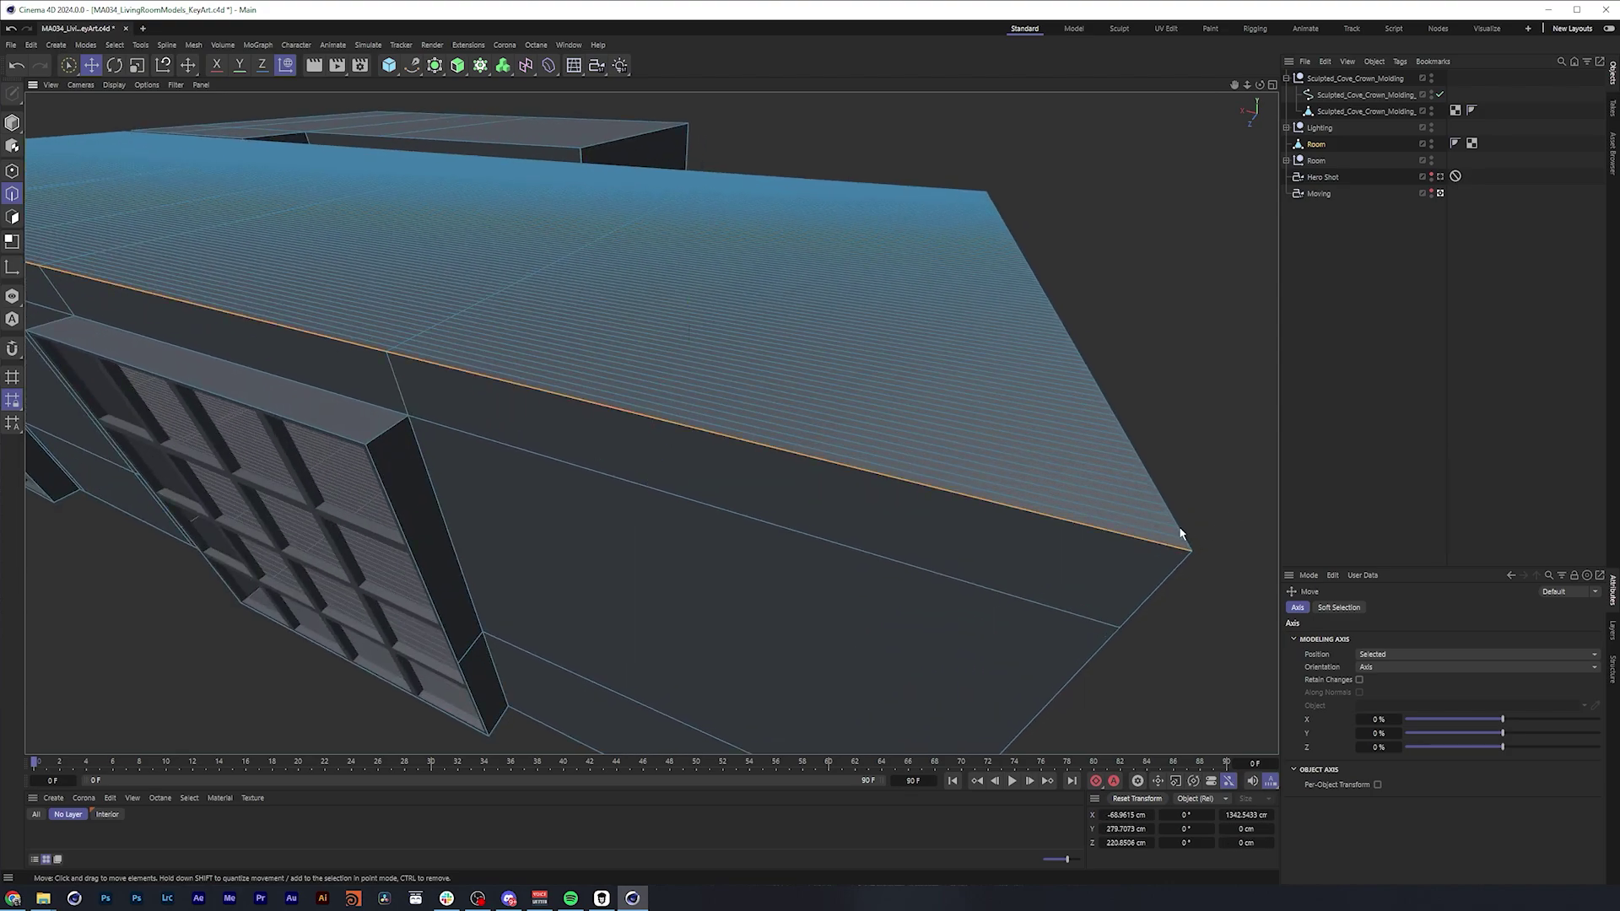
double_click(1180, 534, "shift")
right_click_drag(1179, 532, 745, 438, "alt")
right_click_drag(577, 381, 613, 343, "alt")
scroll(614, 348, "up", 4)
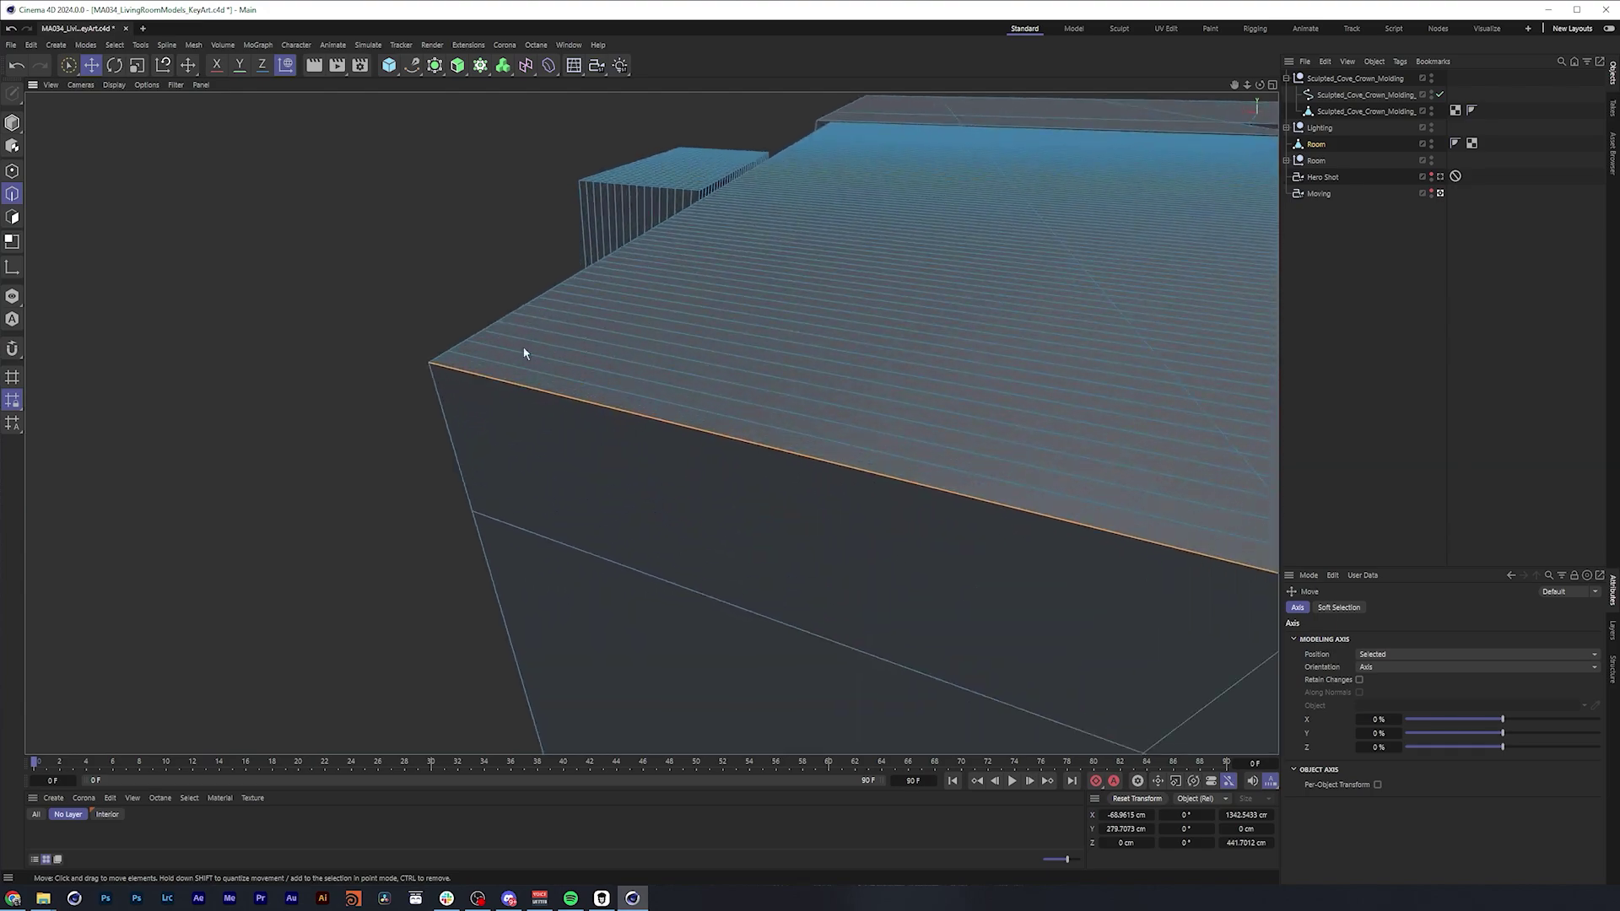
scroll(524, 343, "down", 6)
scroll(739, 382, "up", 2)
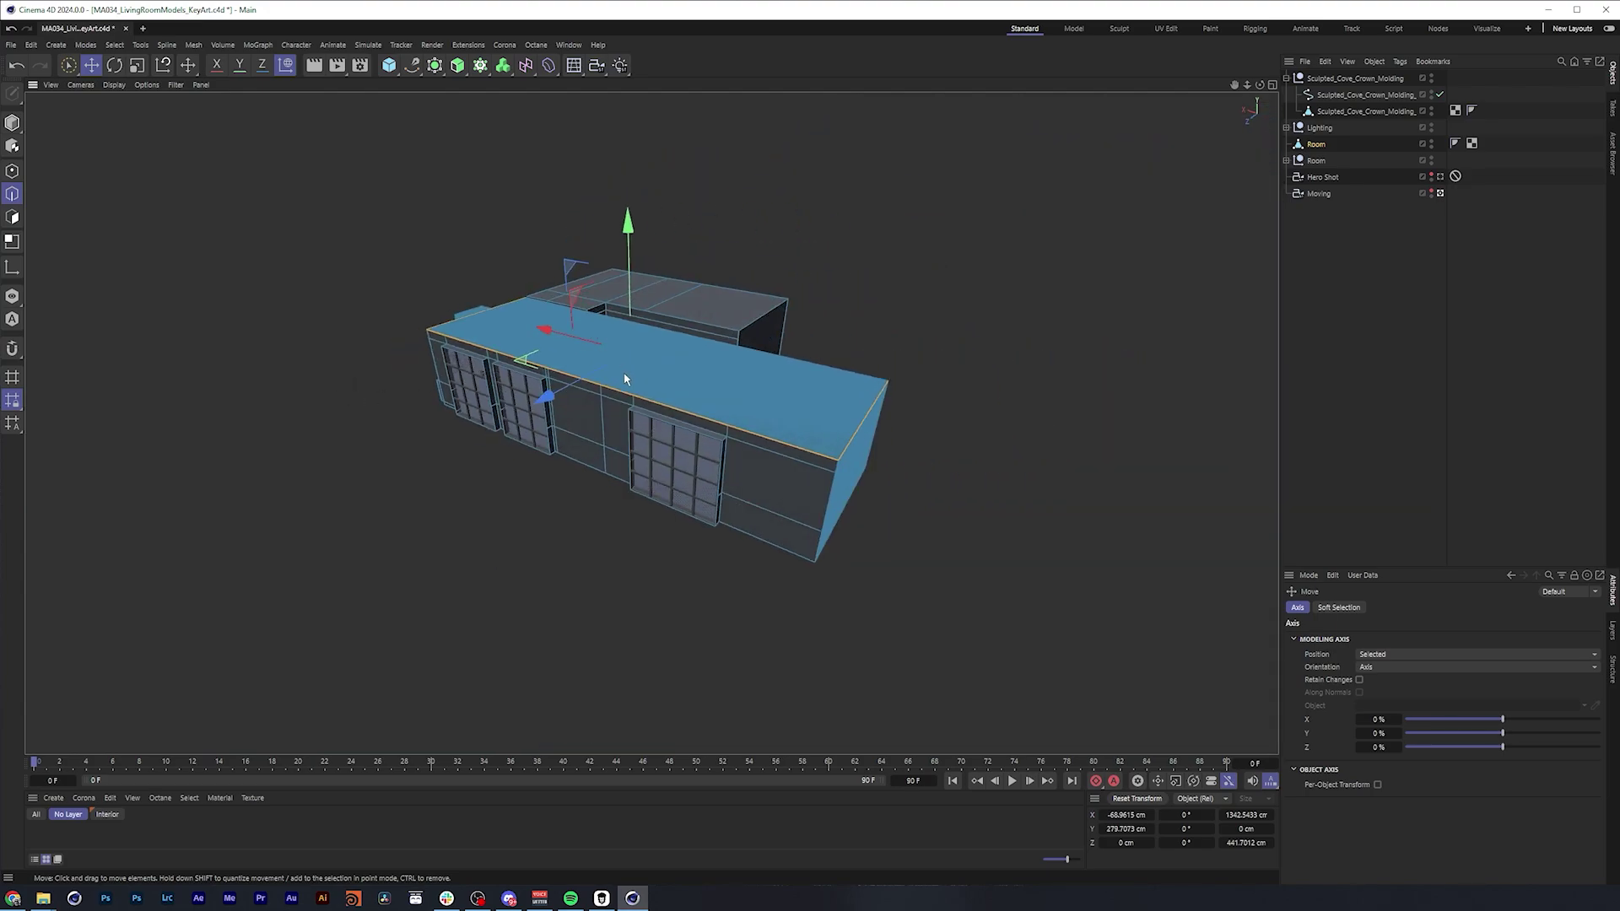
scroll(739, 382, "down", 2)
scroll(720, 372, "up", 4)
scroll(589, 405, "down", 4)
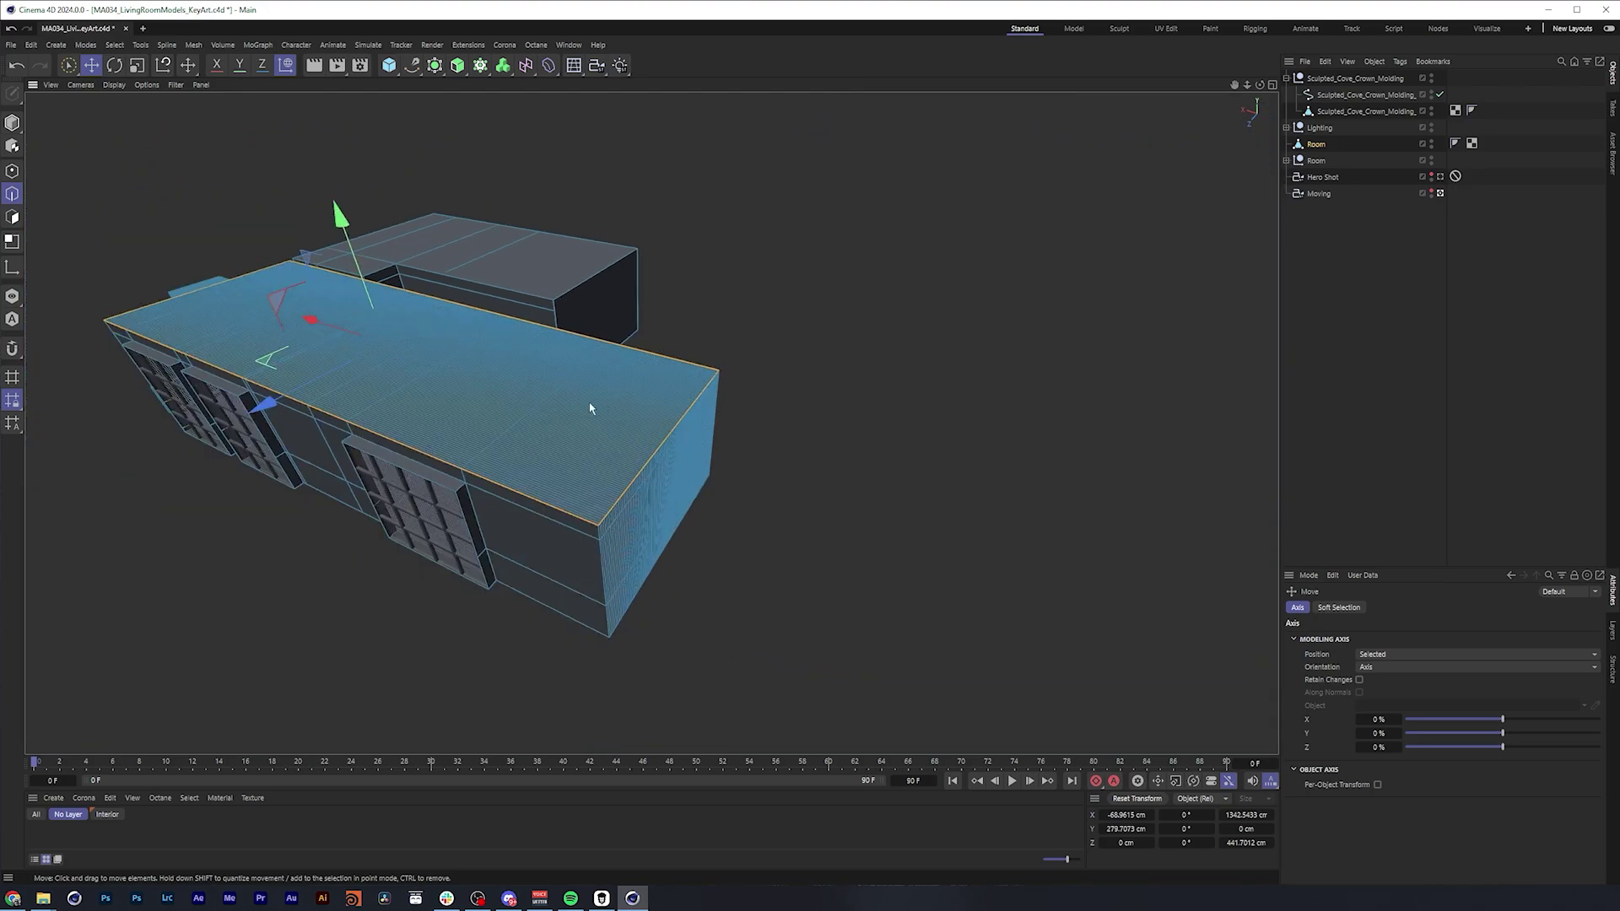
scroll(600, 384, "up", 1)
left_click_drag(600, 384, 625, 369, "alt")
scroll(626, 367, "up", 2)
Convert the selected ceiling edges to a spline and select the new spline as an object
right_click(763, 228)
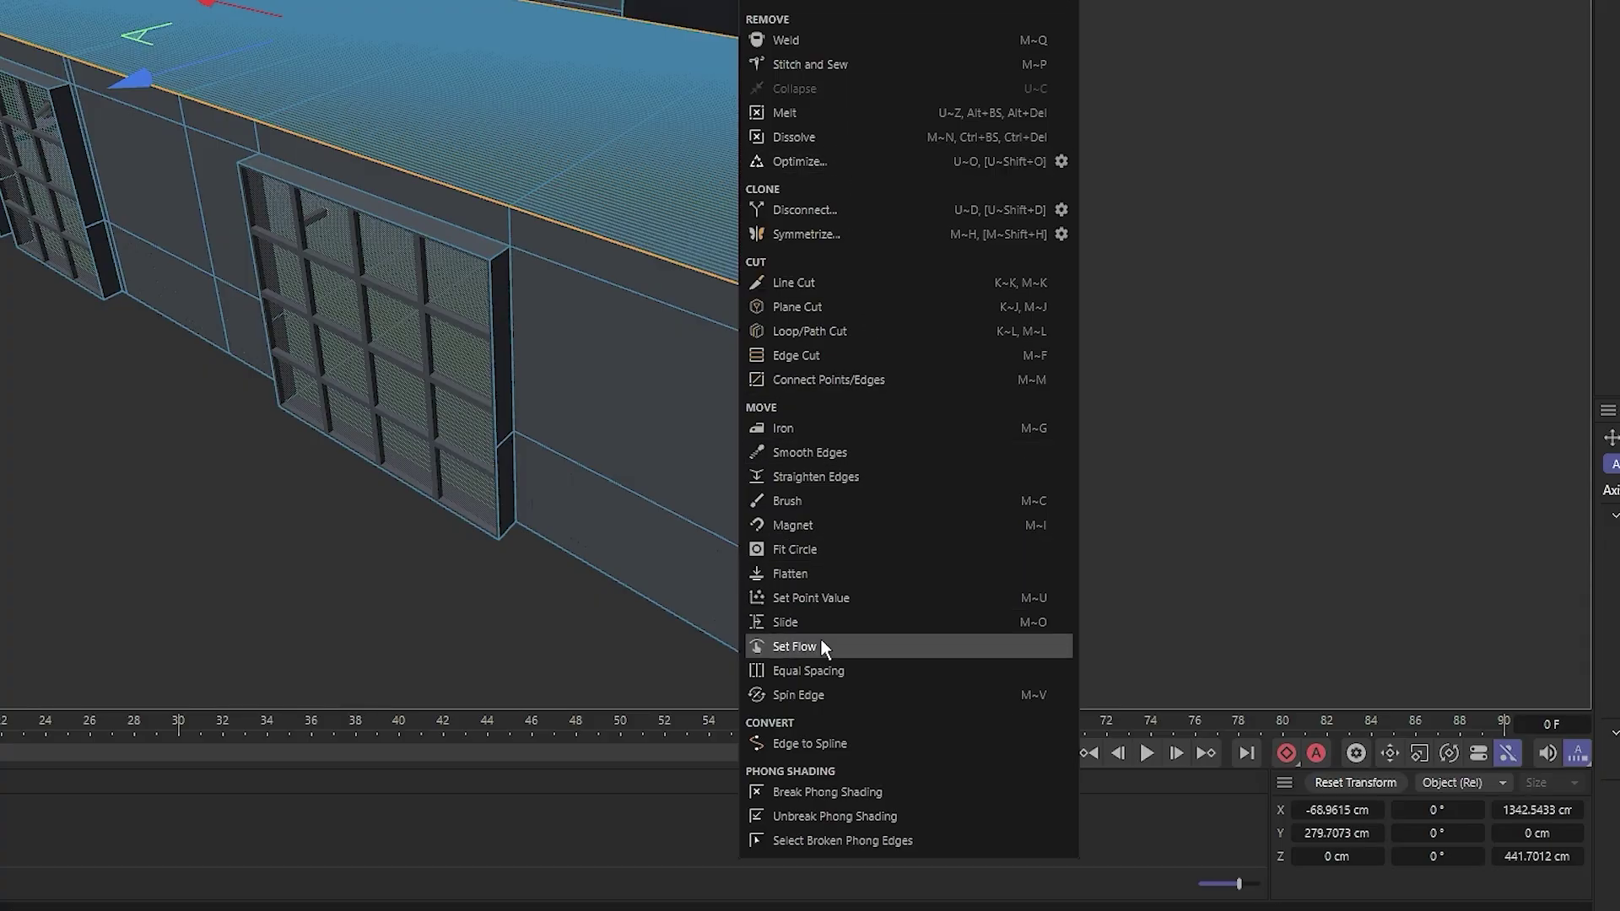
left_click(810, 743)
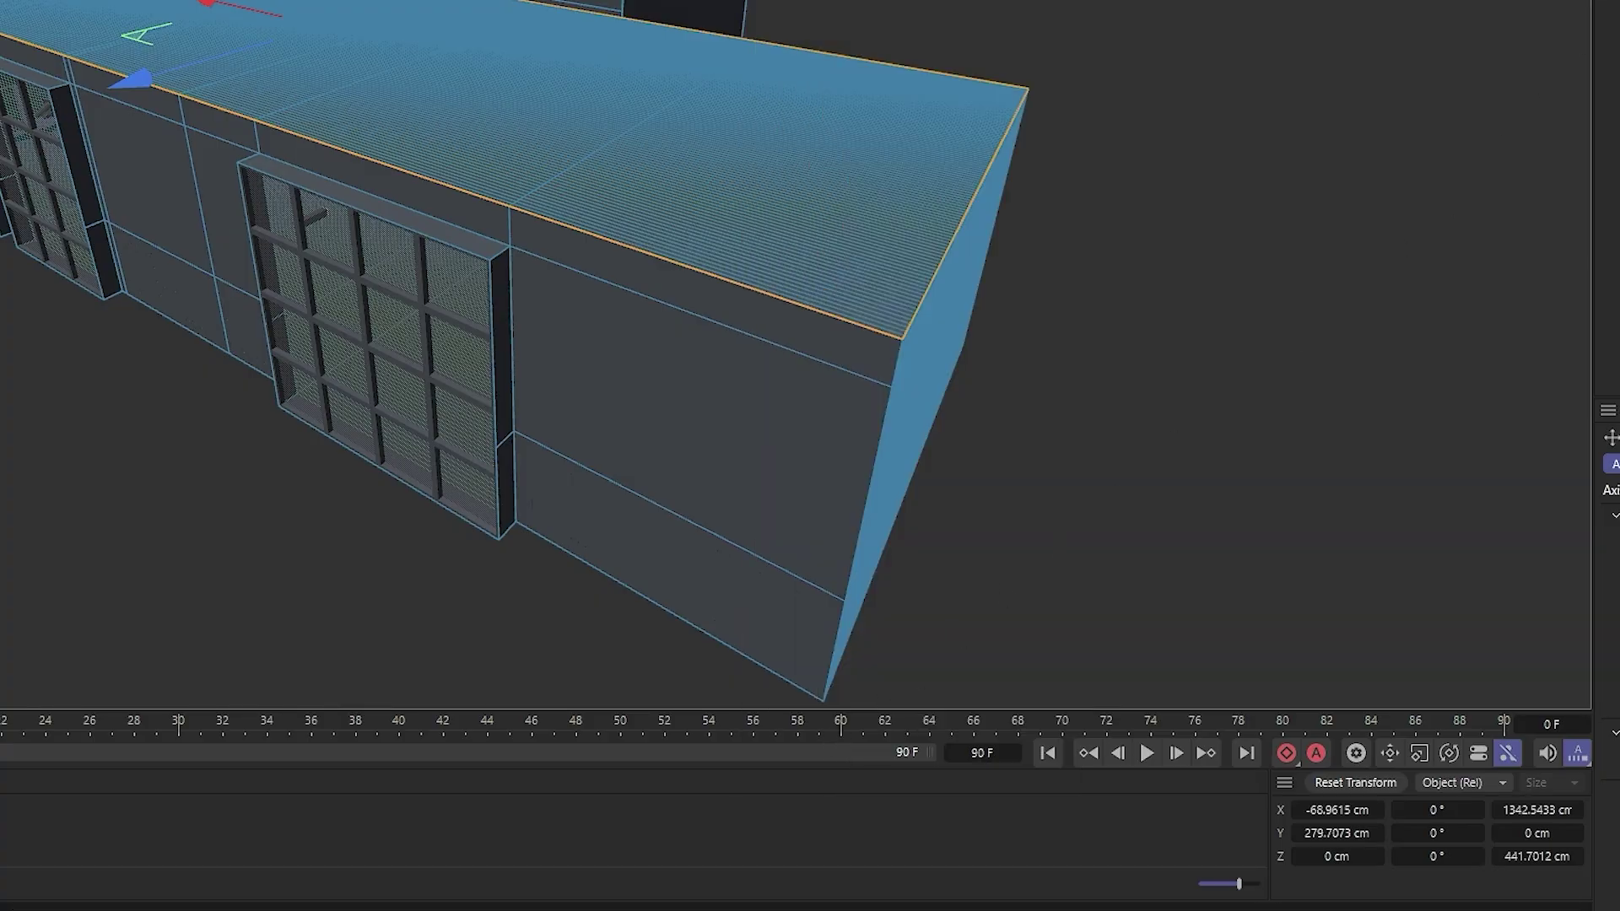
left_click(1337, 161)
left_click(12, 123)
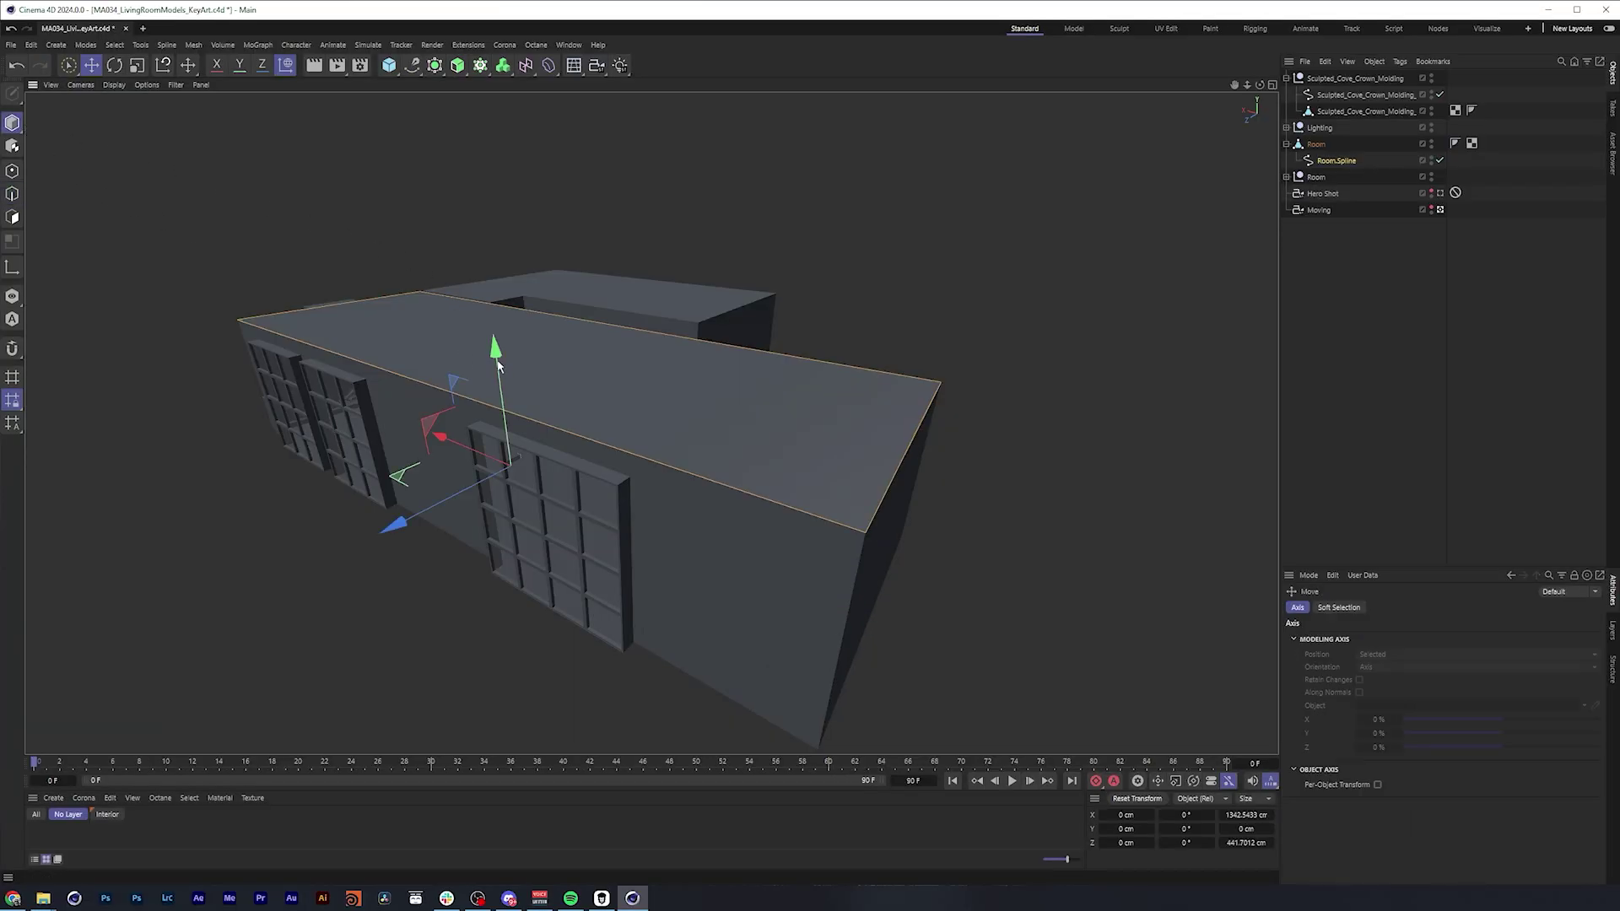
left_click_drag(497, 365, 503, 245)
key("ctrl+z")
Isolate the ceiling spline in the top view and select its four corner points
left_click(13, 297)
middle_click(425, 295)
middle_click(759, 295)
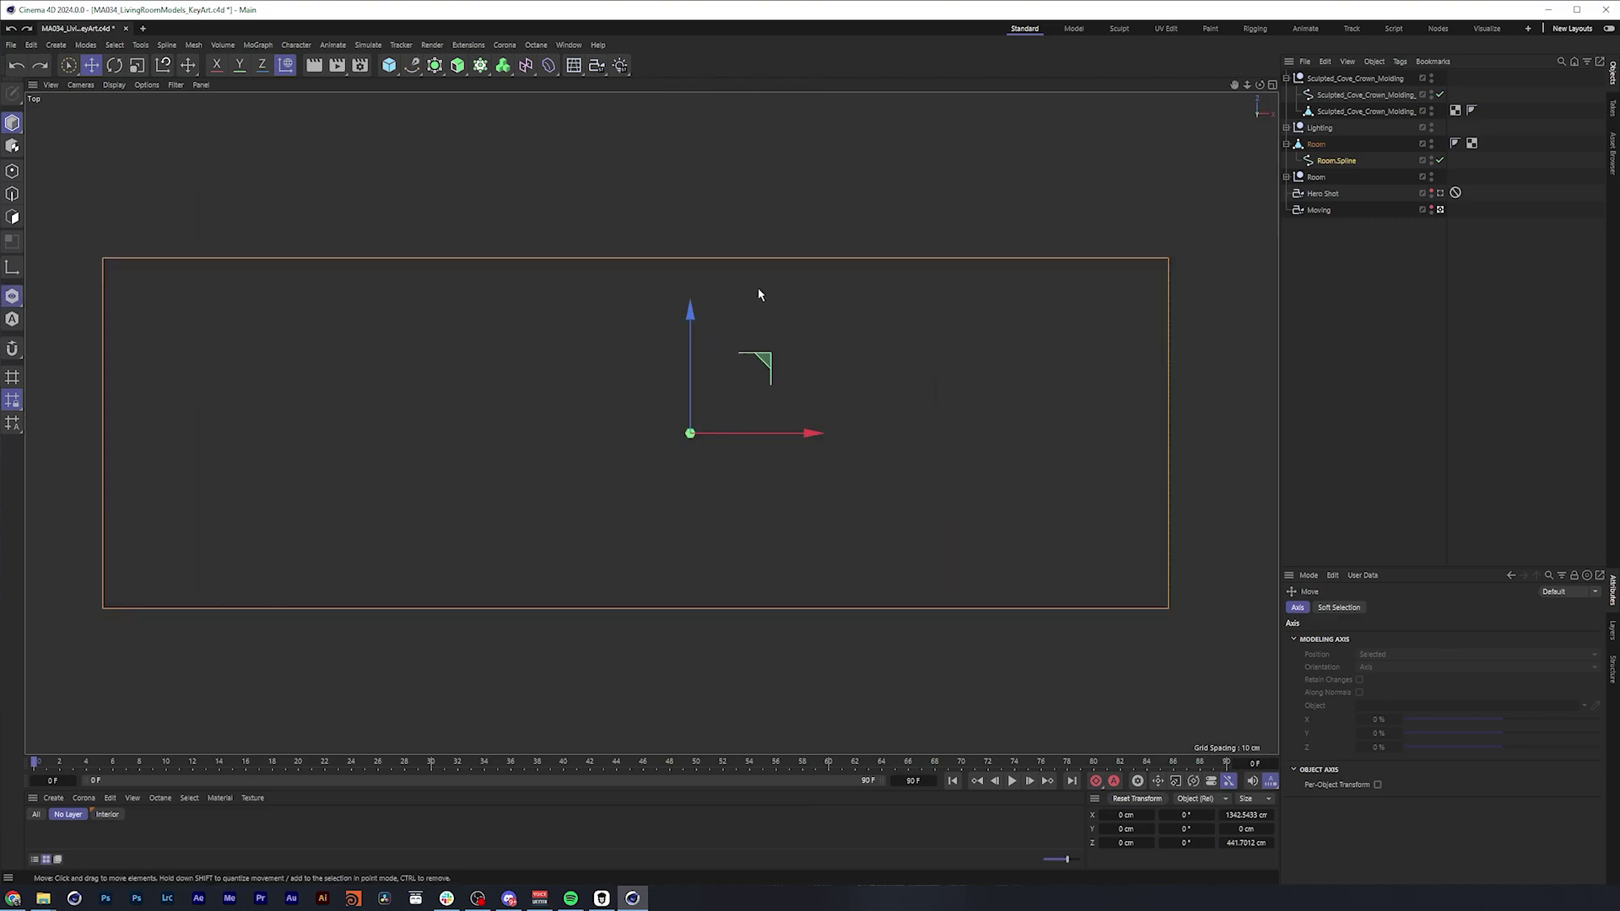
left_click(12, 172)
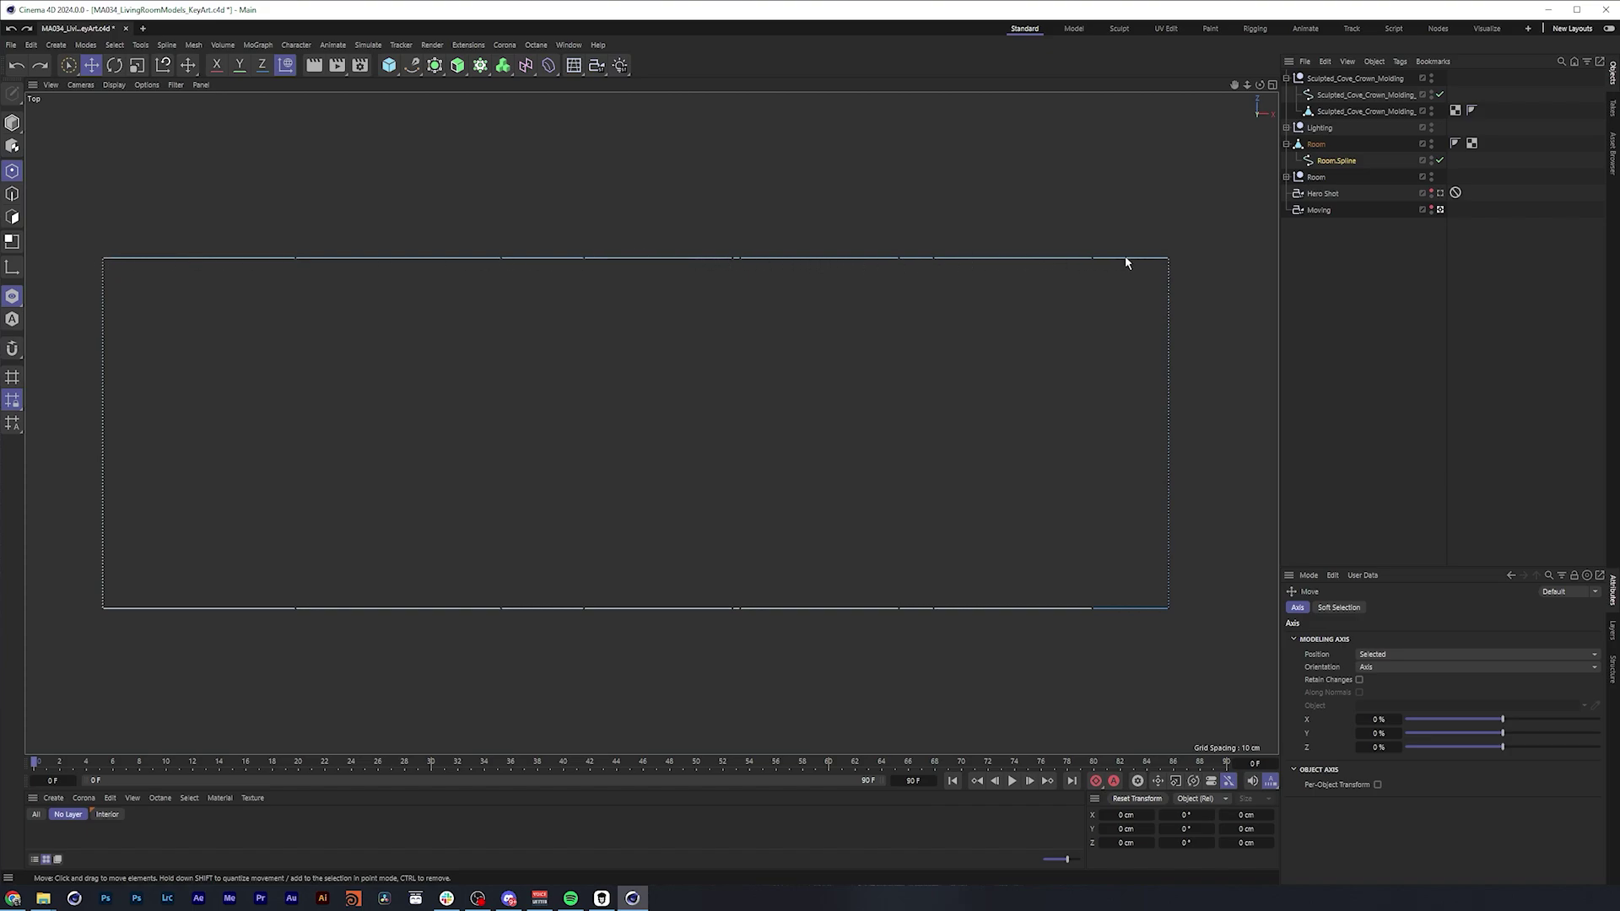
left_click(1169, 258)
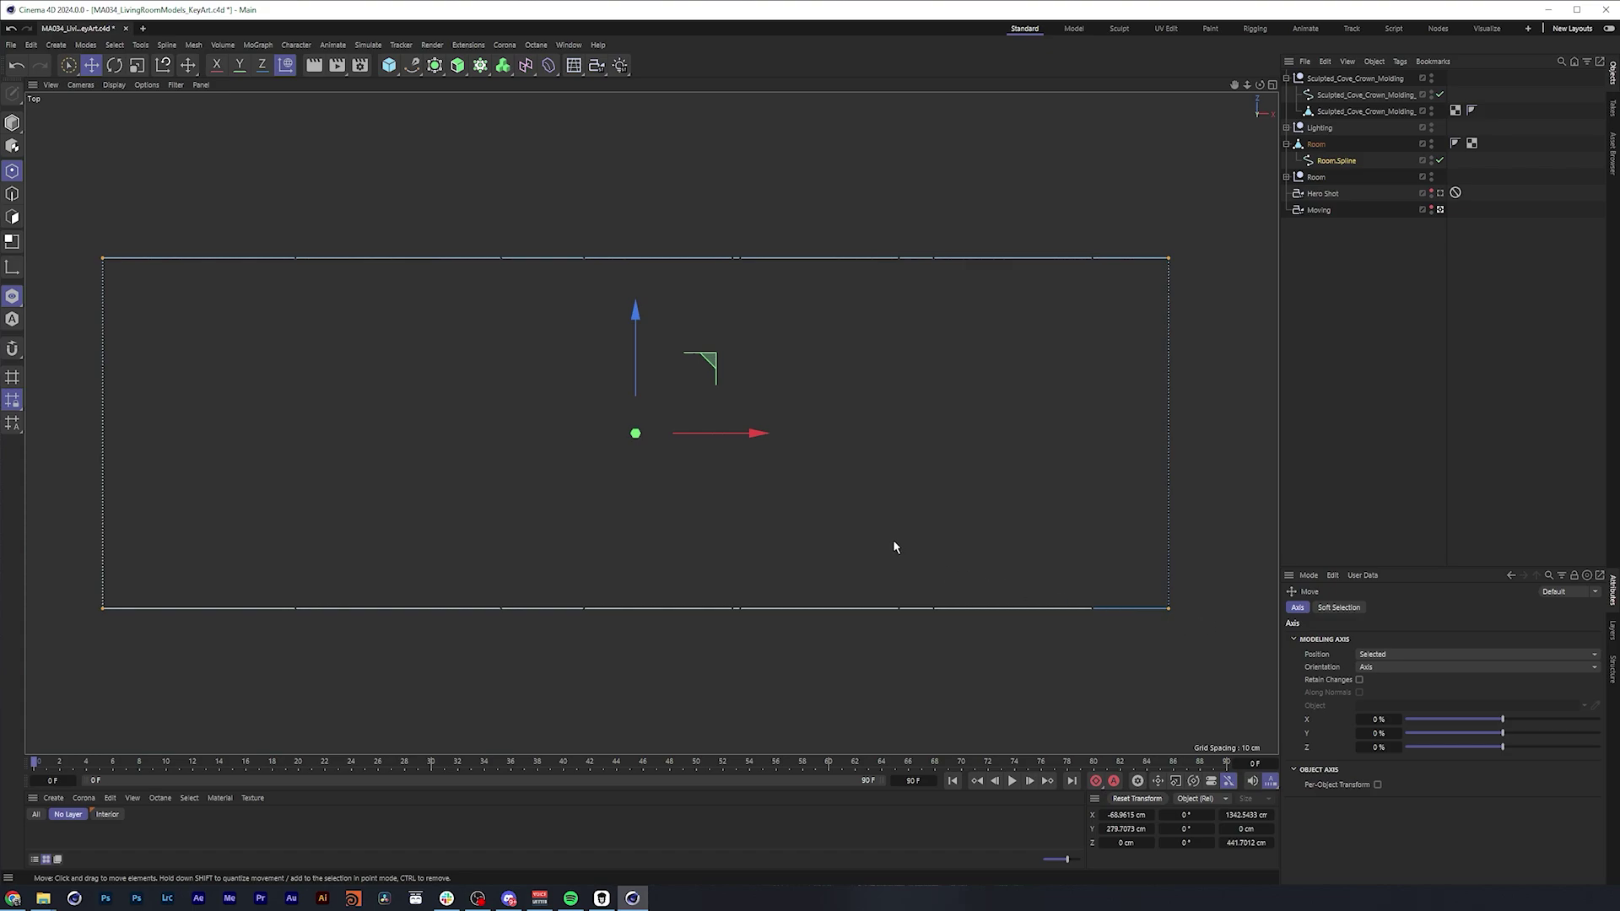
Invert the point selection, delete the extra points between the spline's corners, and return to the perspective view
key("u")
key("i")
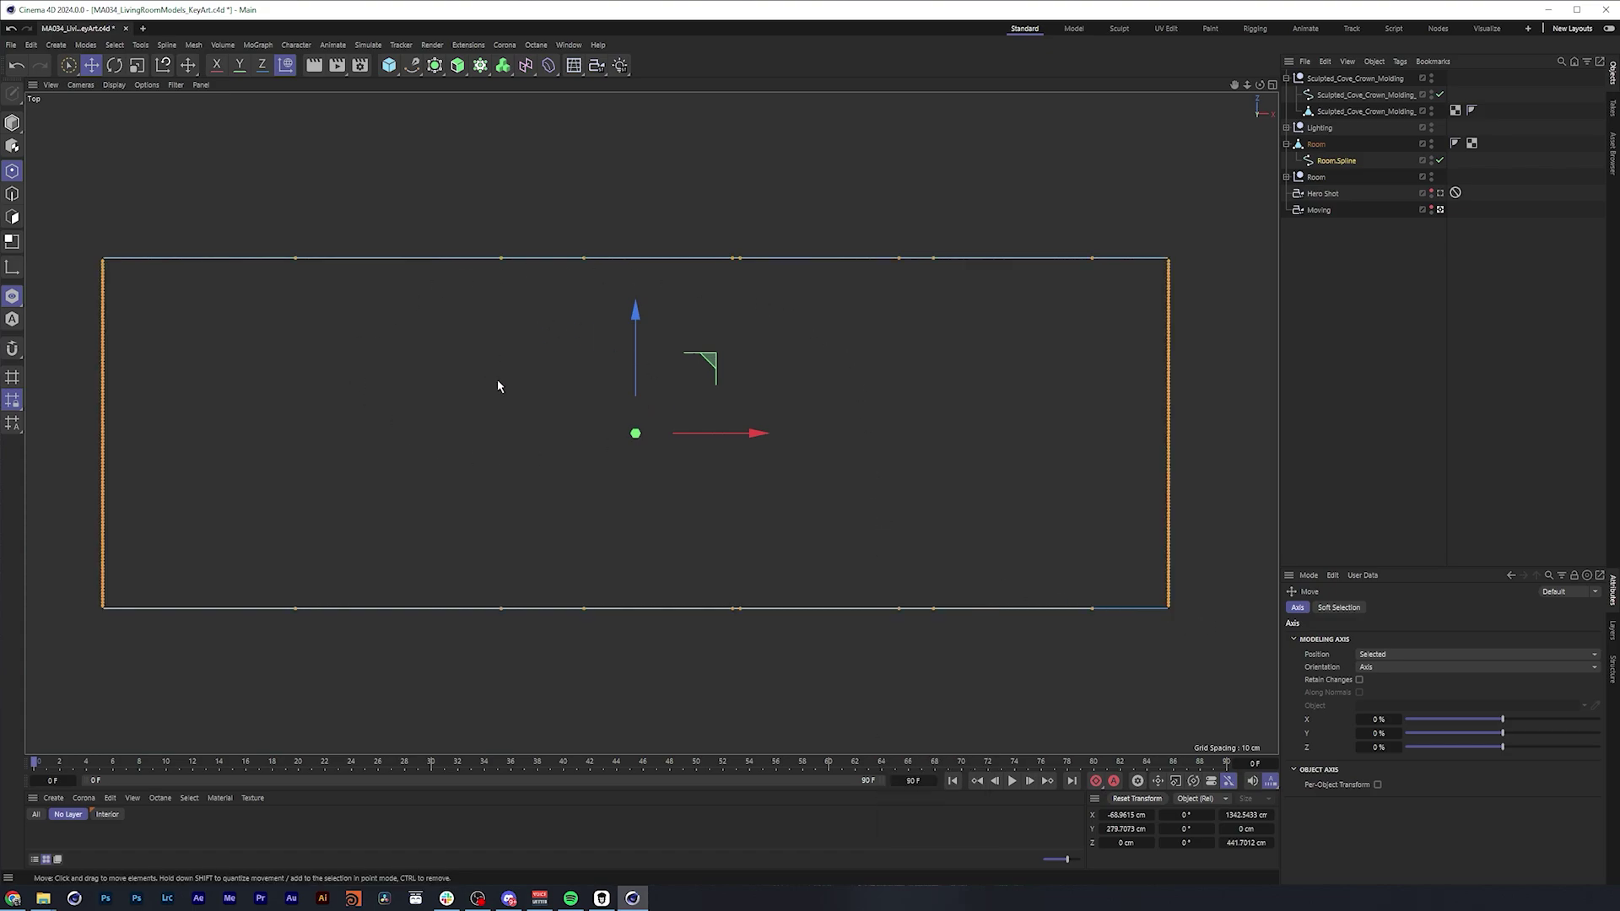
left_click(296, 360)
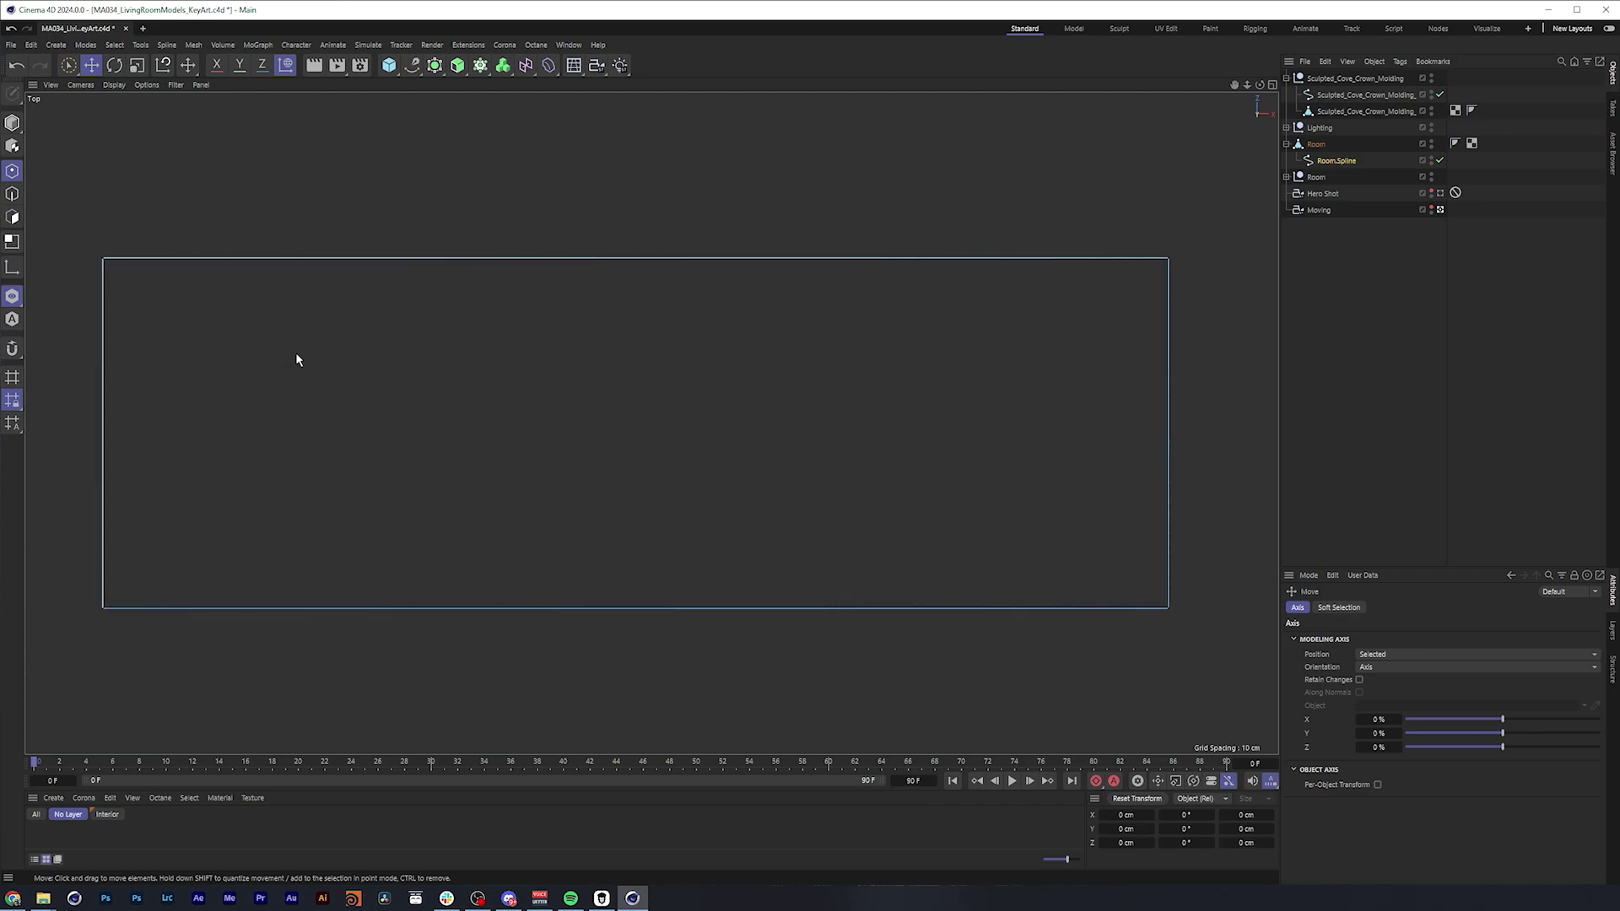
key("u")
key("l")
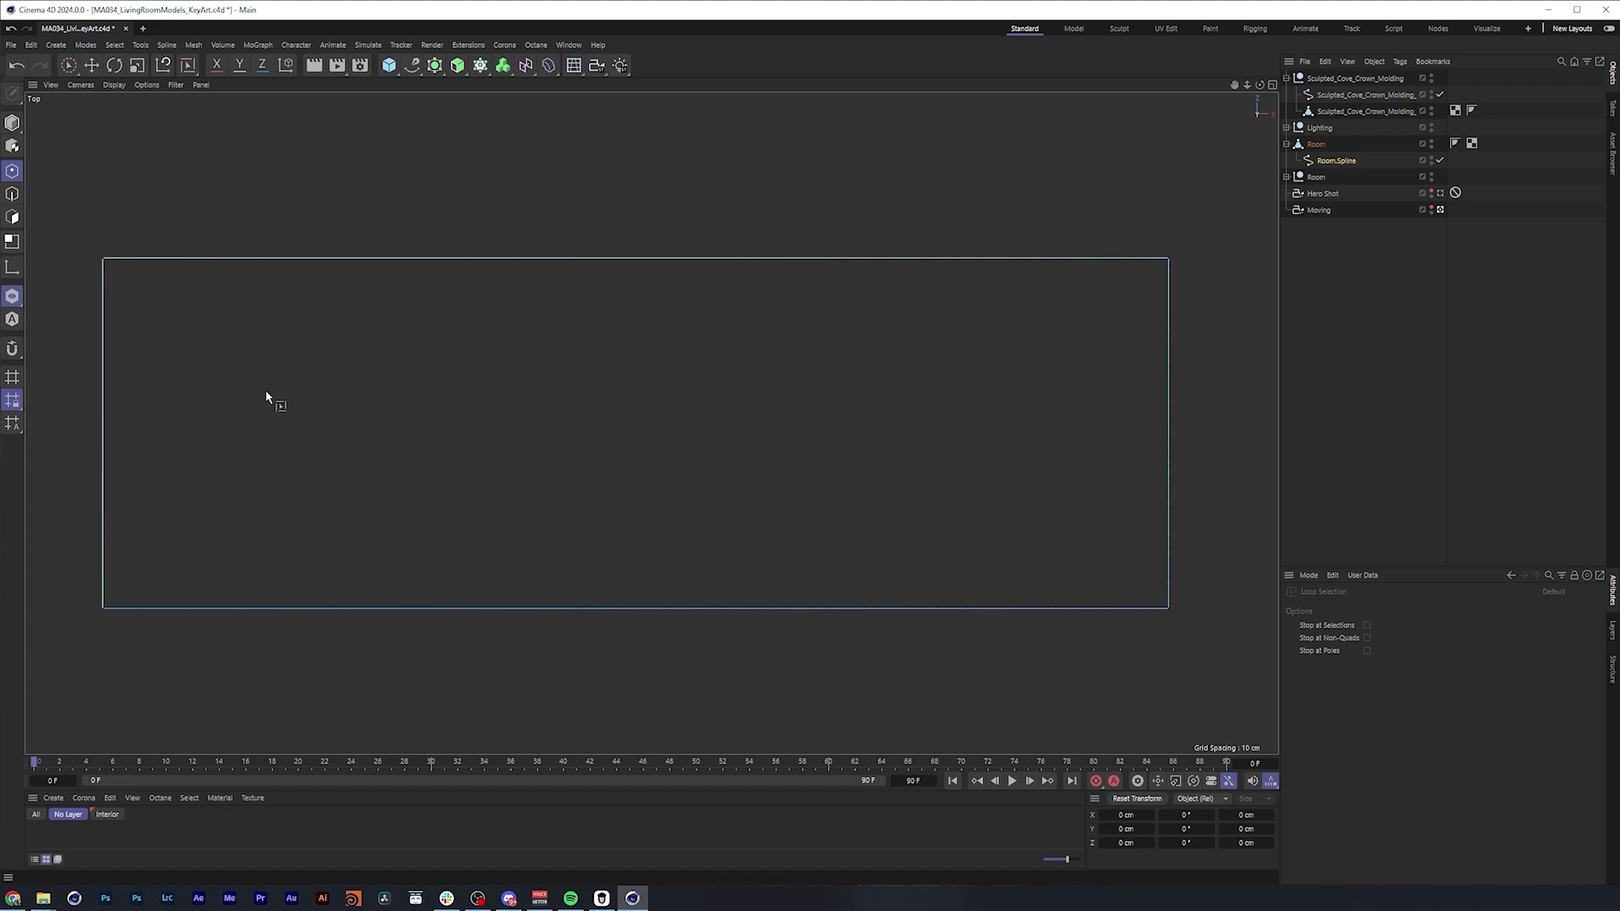
key("F1")
key("e")
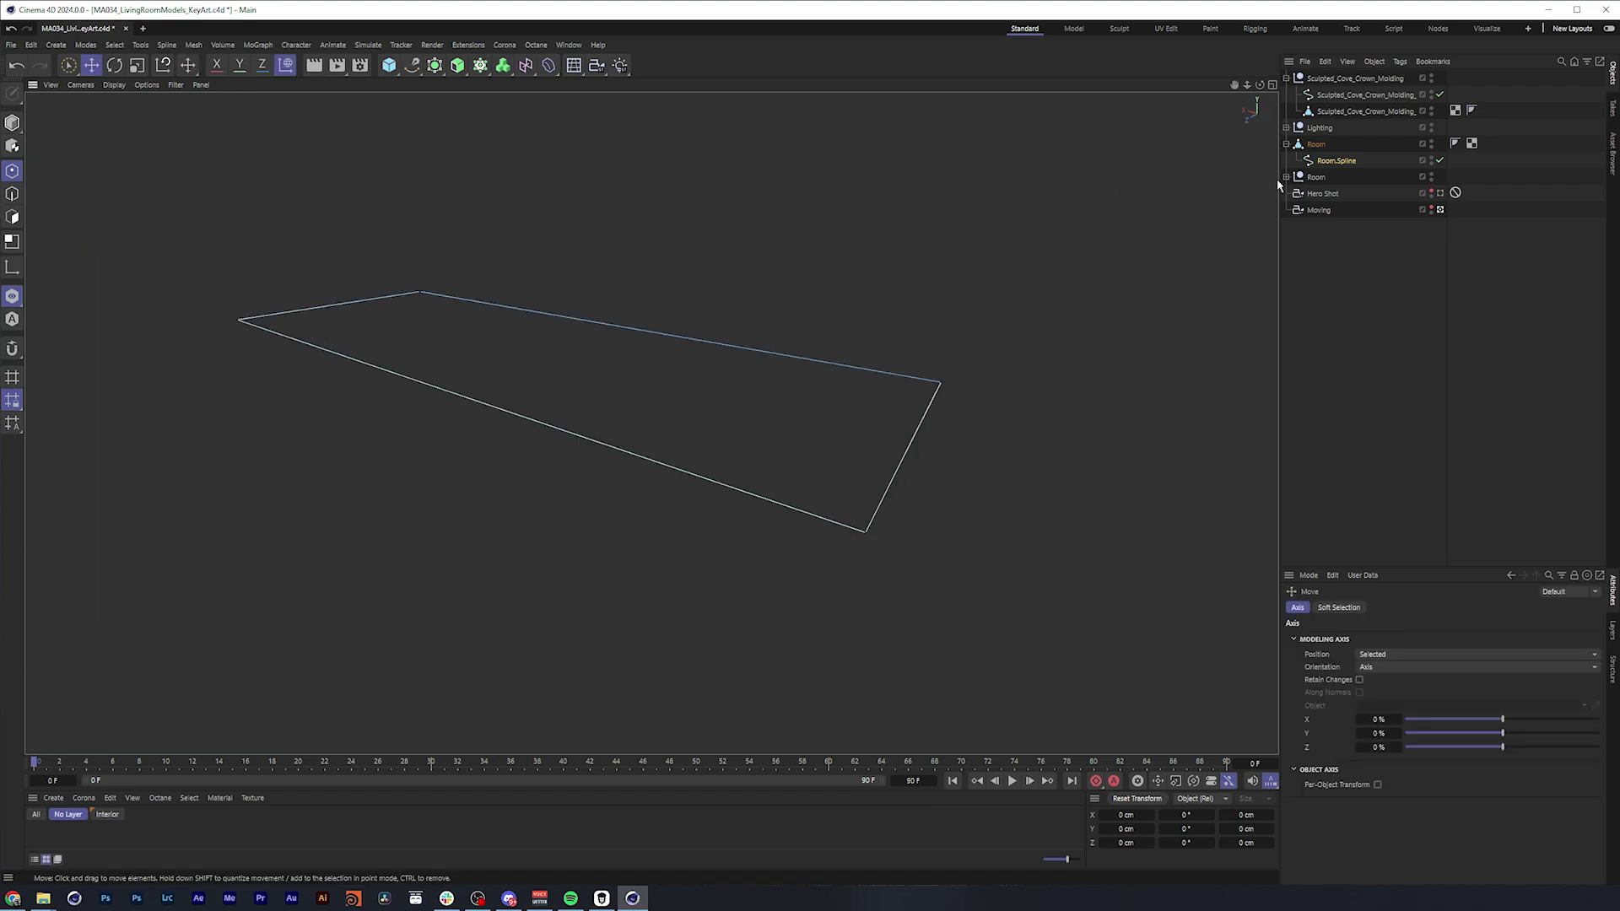
Rename the ceiling spline to Room Outline
left_click(1335, 160)
double_click(1337, 160)
type("Room Outline")
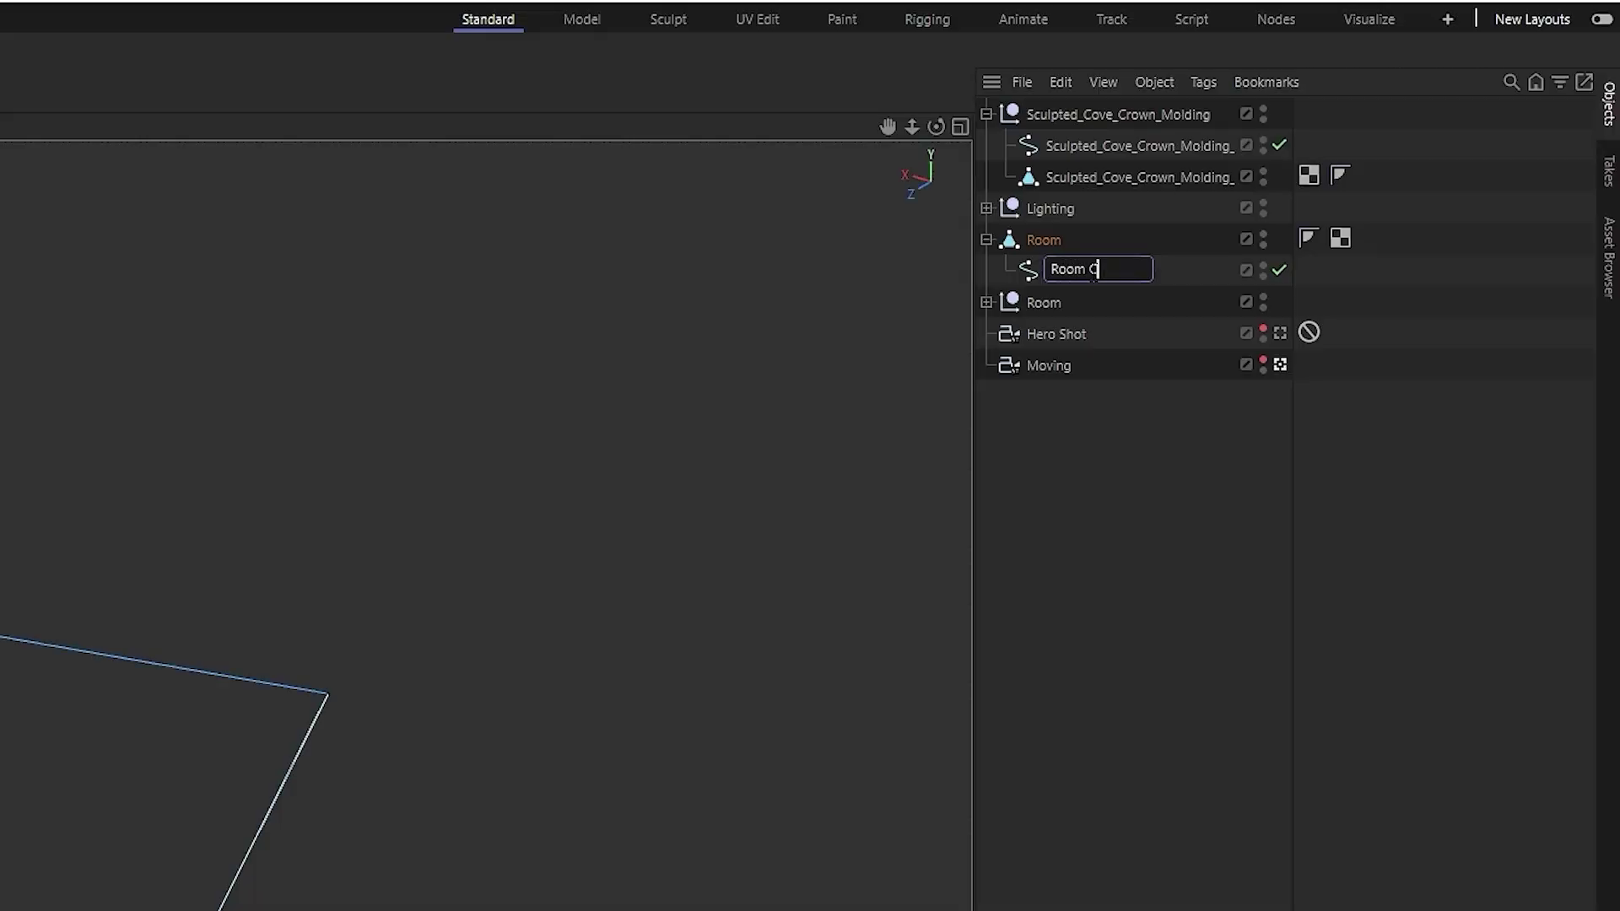
key("Return")
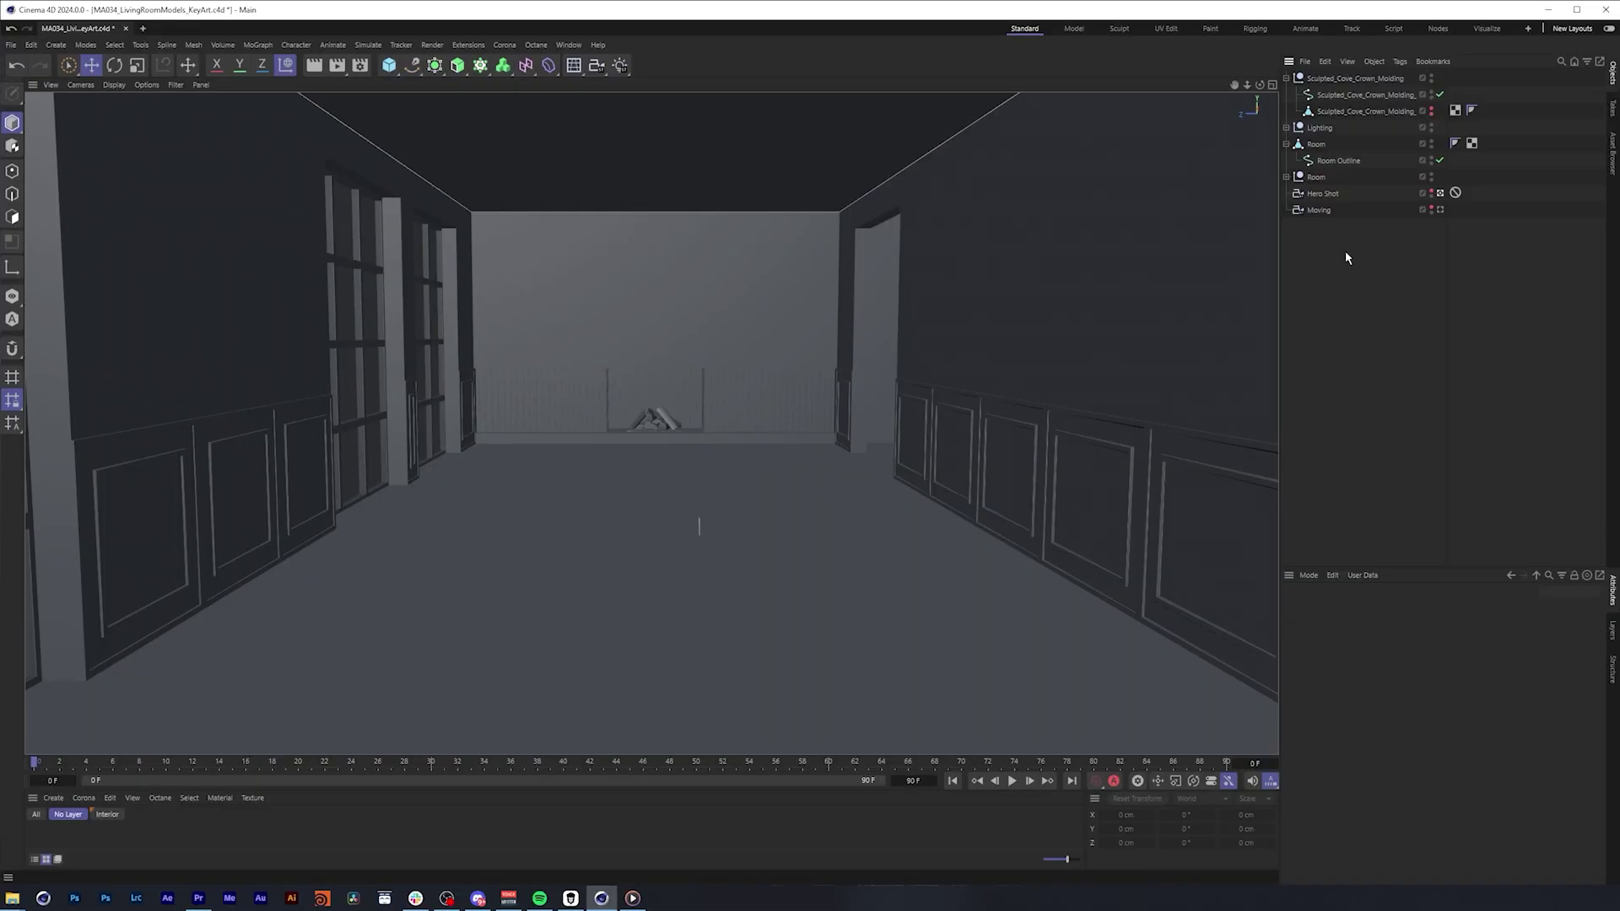
Create a Sweep object and nest the Room Outline spline inside it with the crown molding profile spline placed above it
left_click_drag(458, 66, 510, 154)
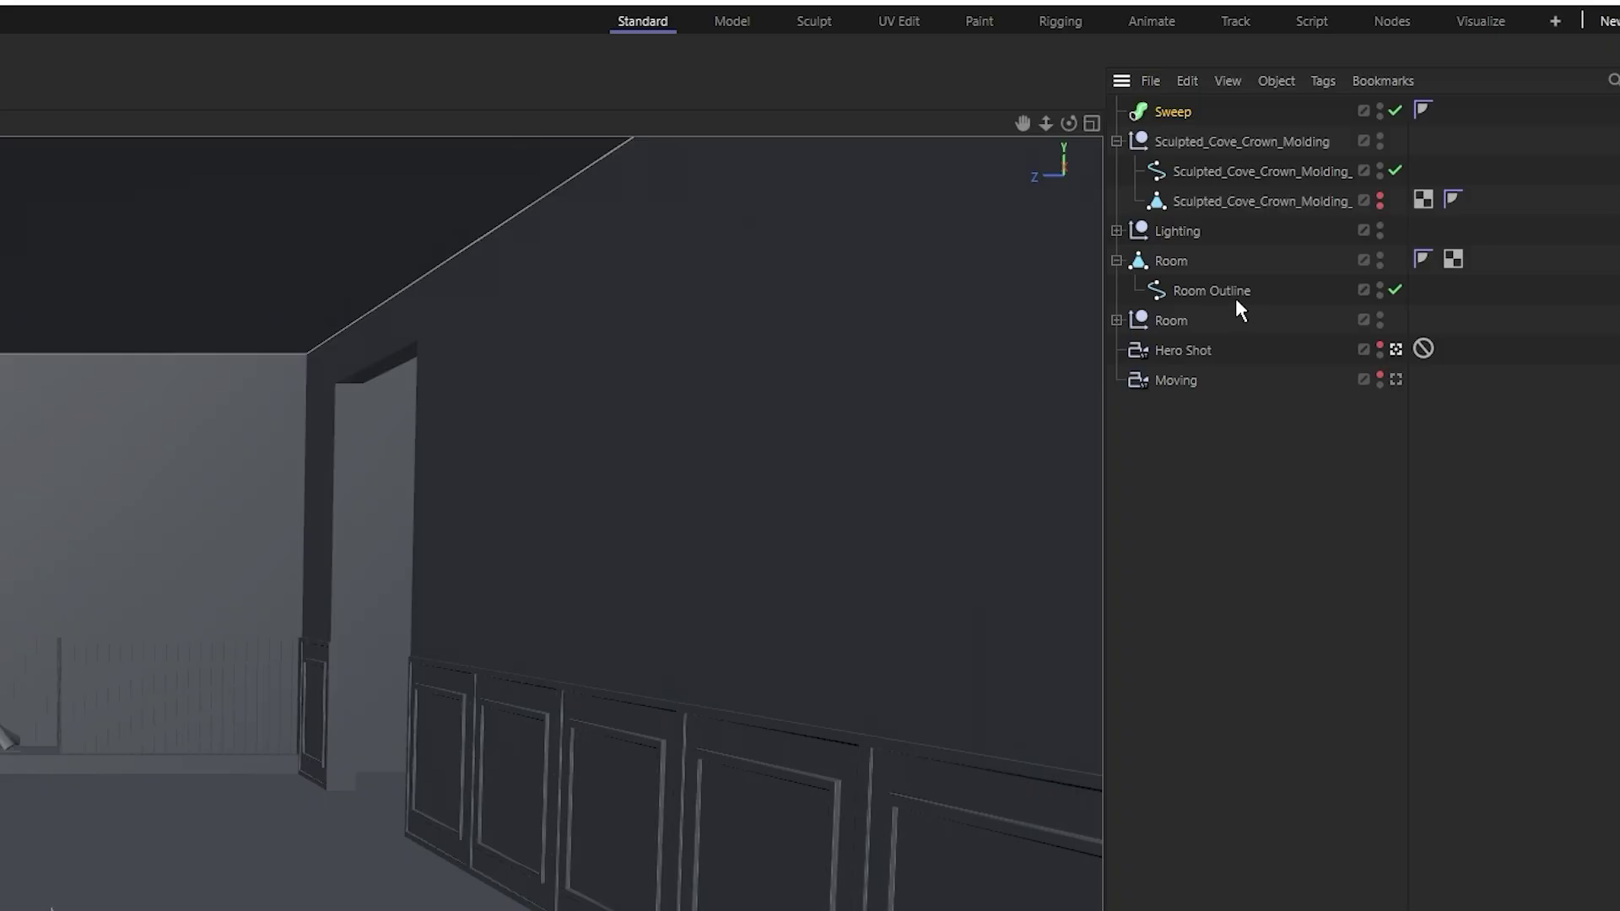
left_click_drag(1235, 297, 1177, 112)
left_click(1185, 203)
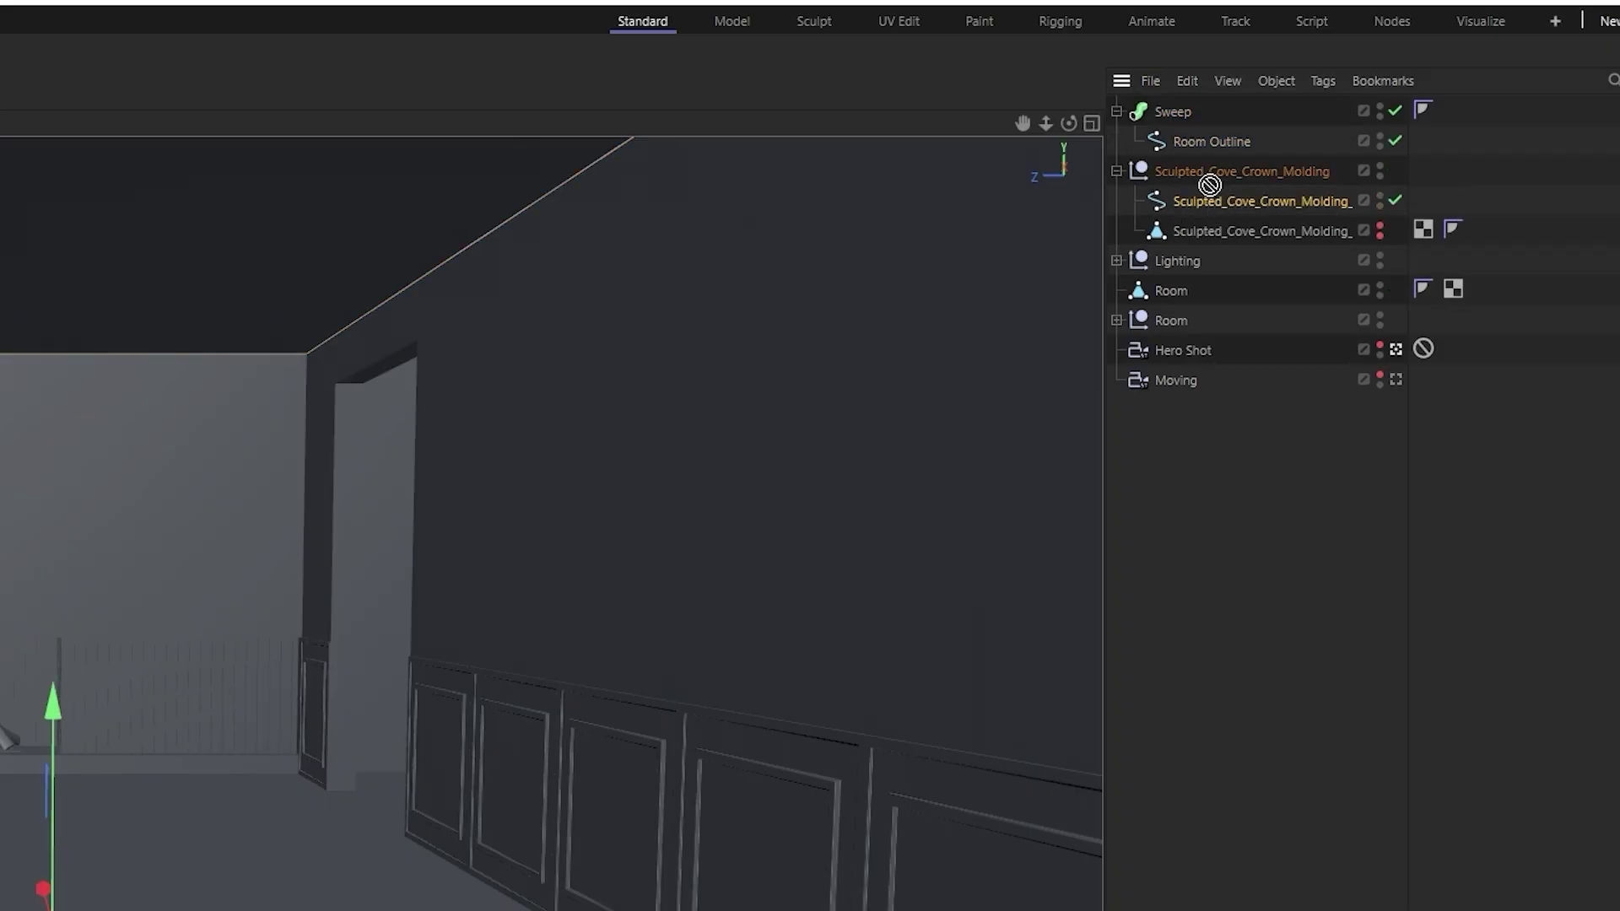
left_click_drag(1209, 184, 1198, 125)
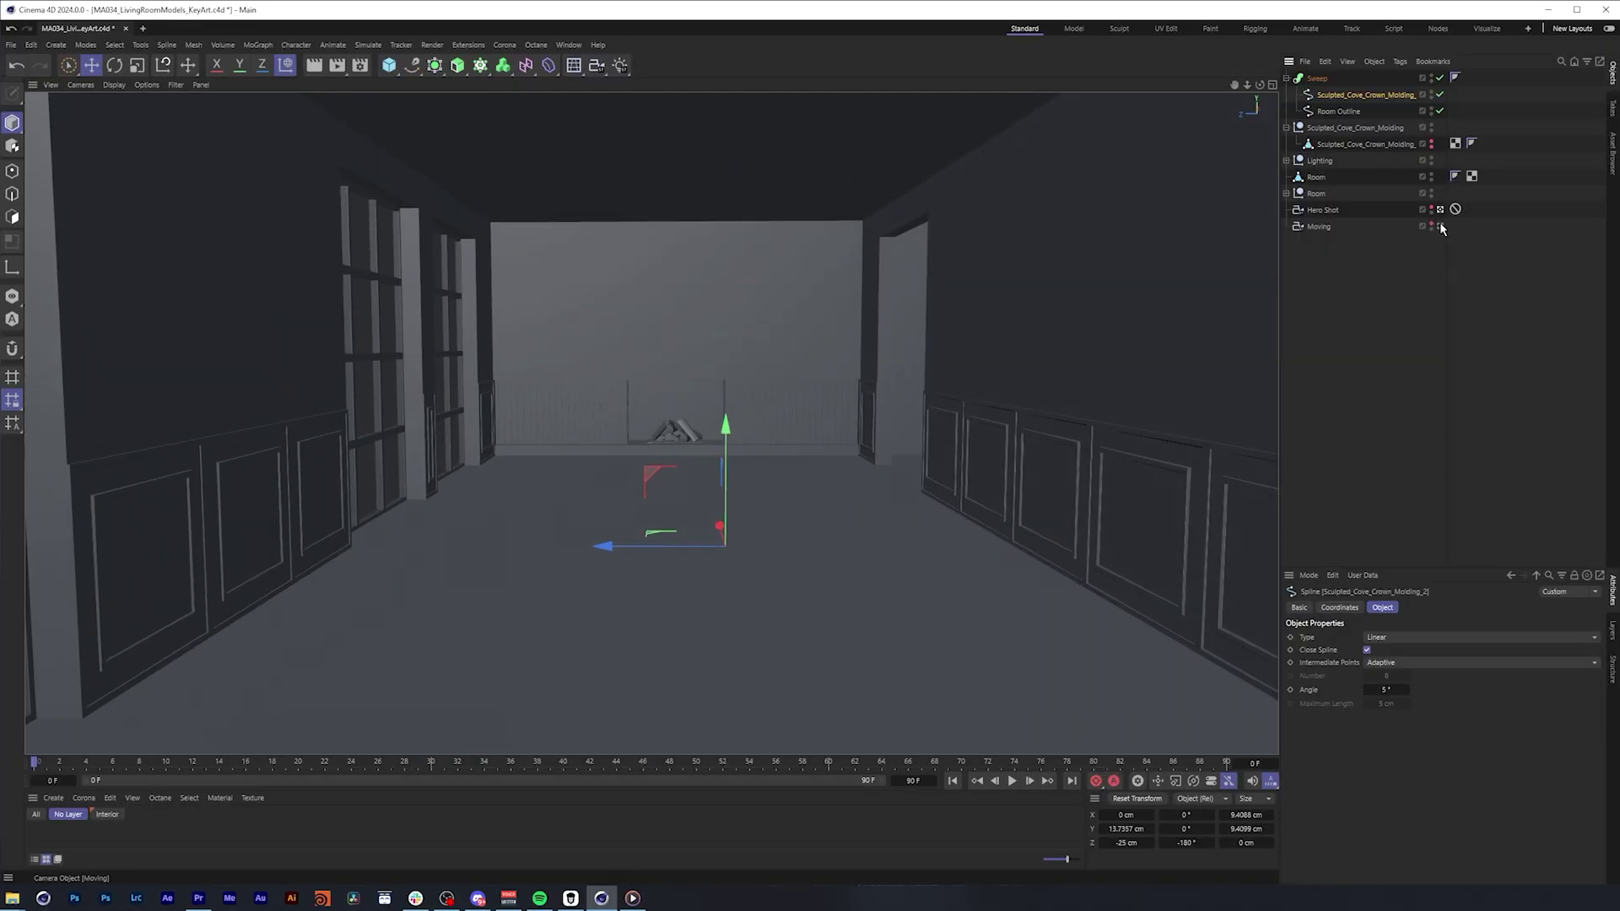
Look at the ceiling corner through the Moving camera and check the Sweep's two splines
left_click(1440, 226)
left_click(772, 327)
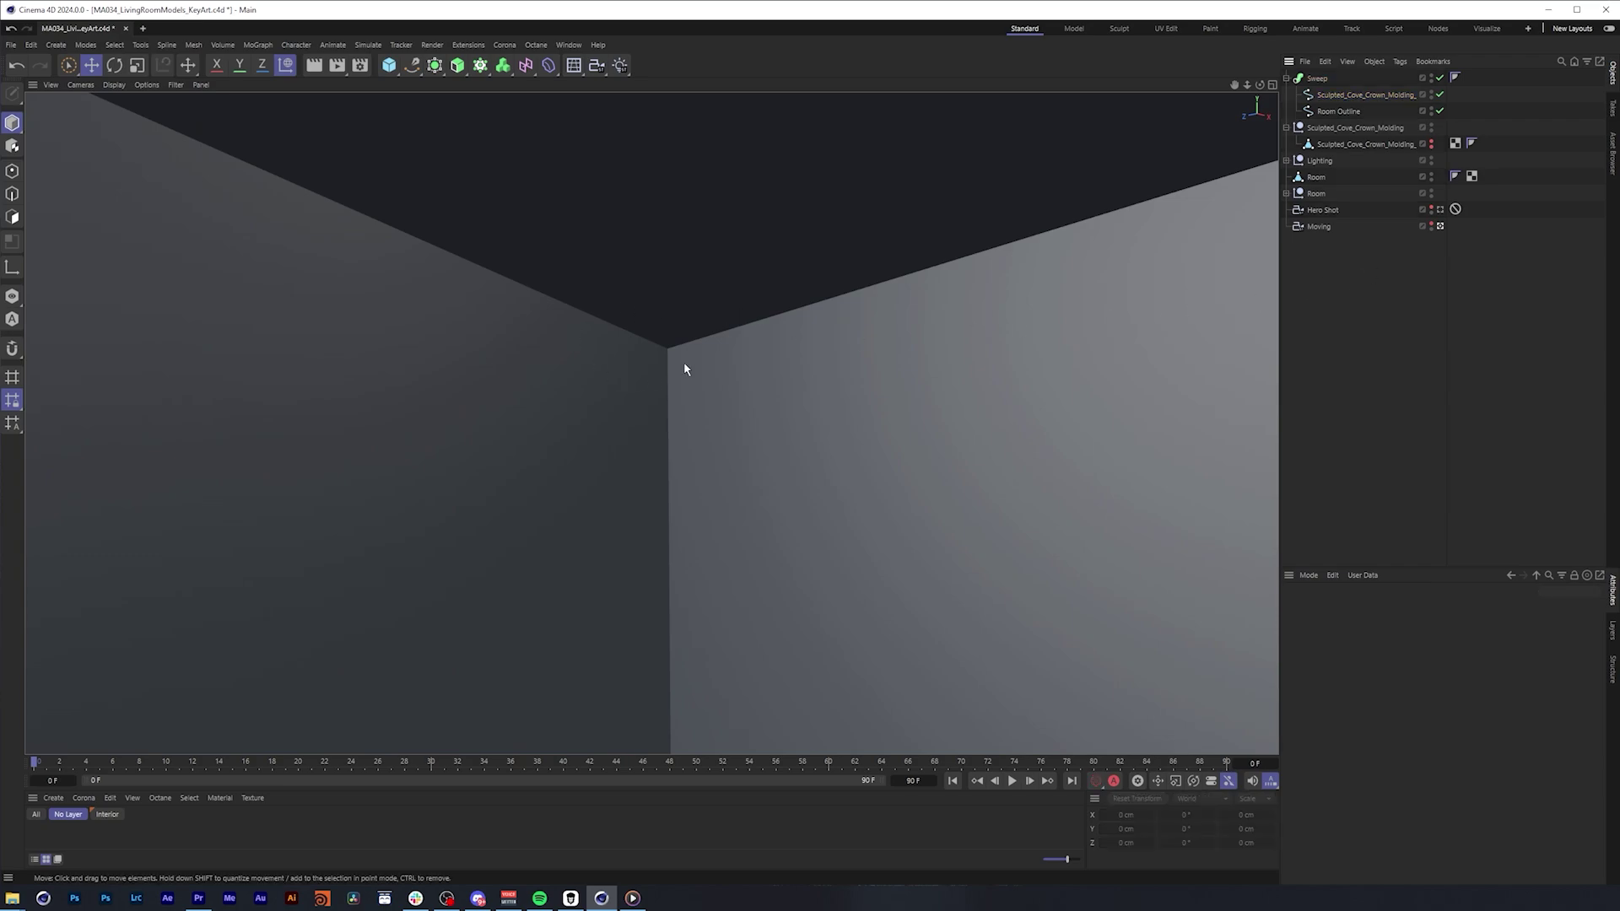
left_click(1339, 96)
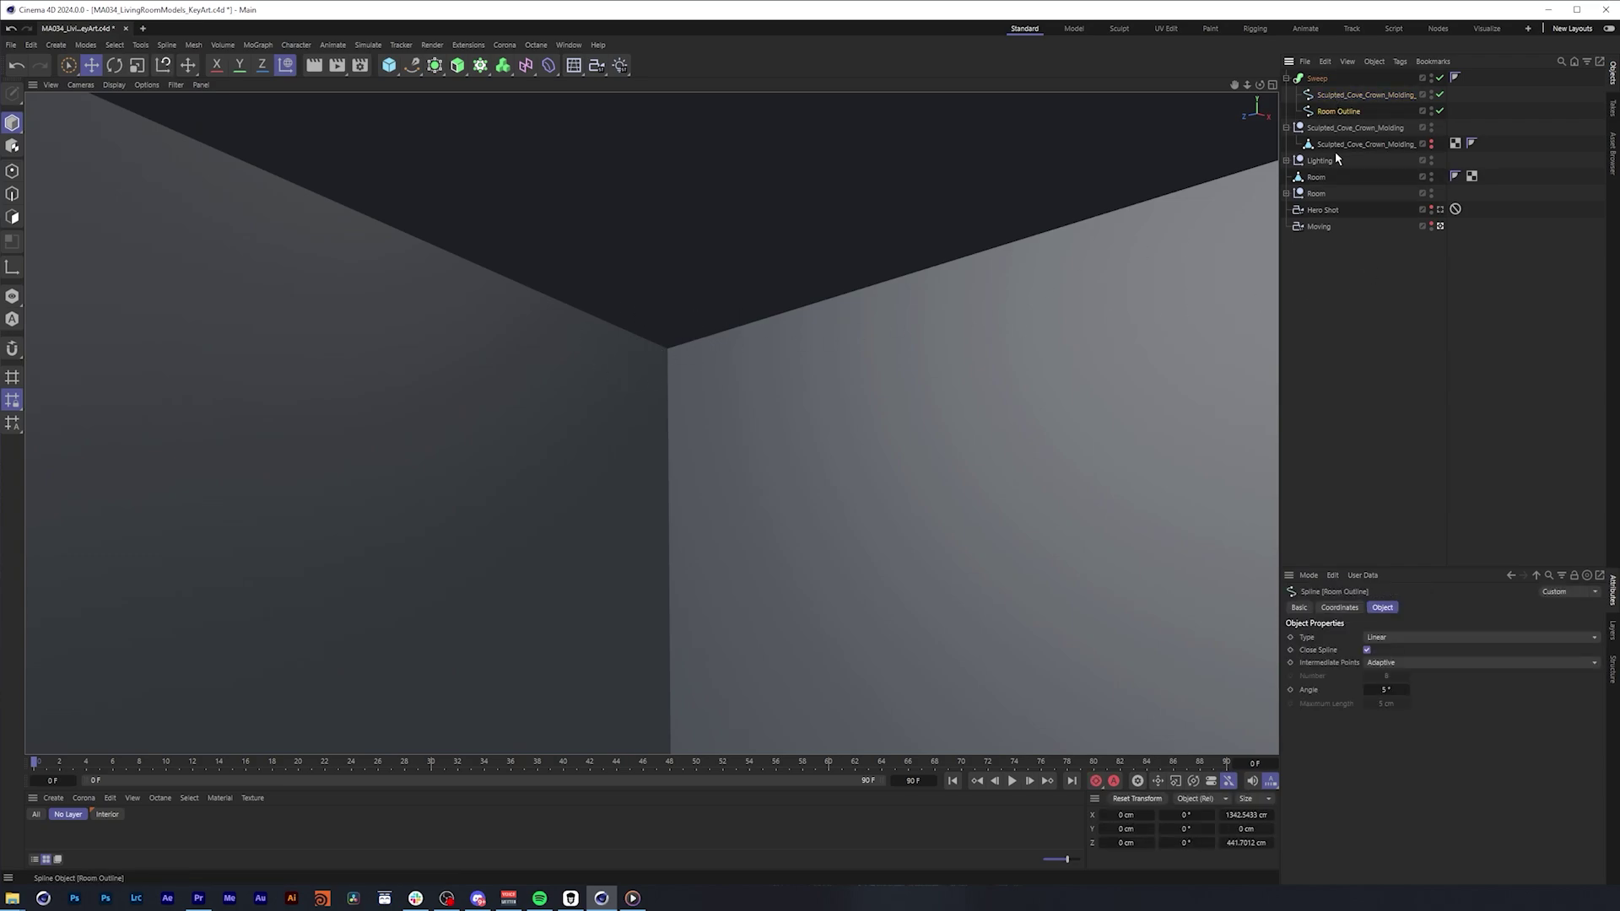
left_click(1331, 257)
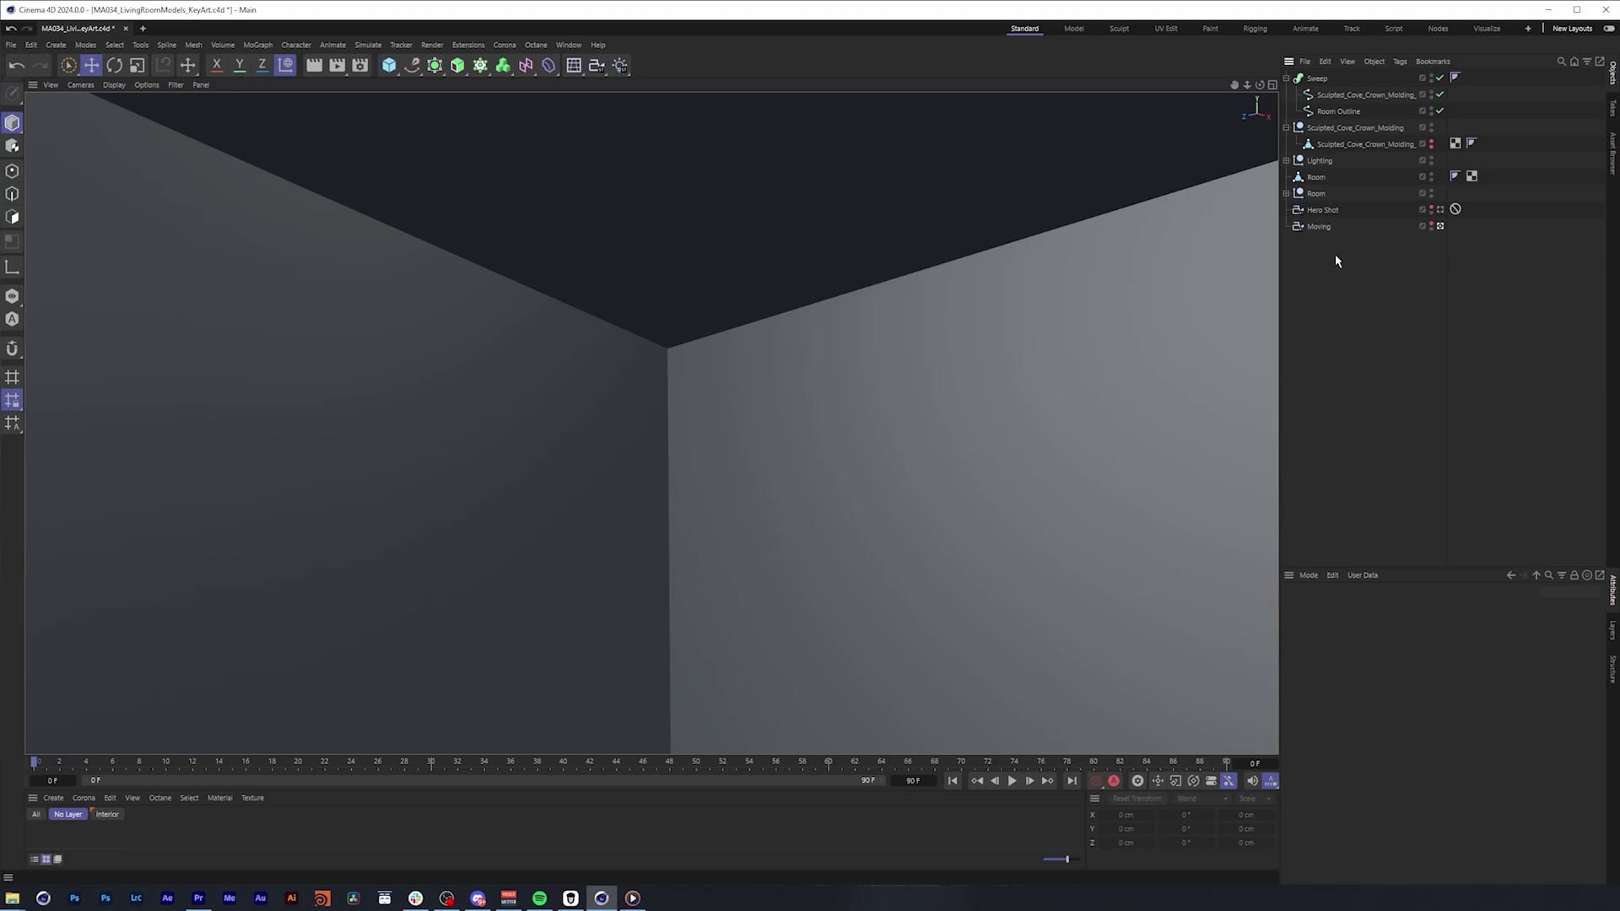
Select the molding profile spline, show it in the front view, and disable the Sweep
left_click(1354, 94)
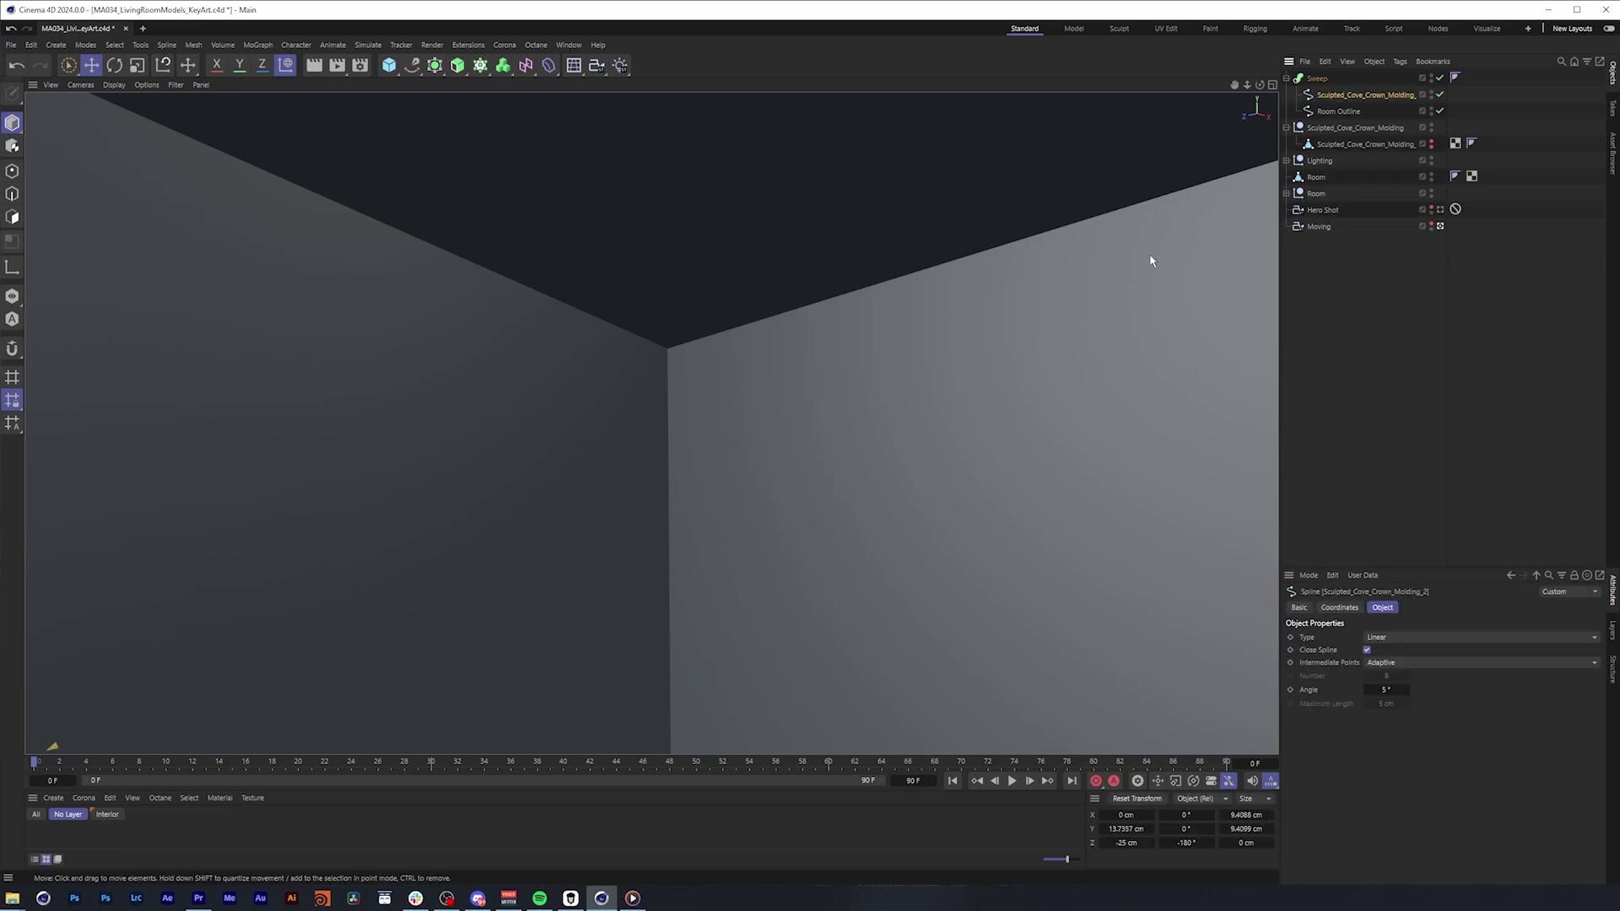
middle_click(1019, 327)
middle_click(1014, 542)
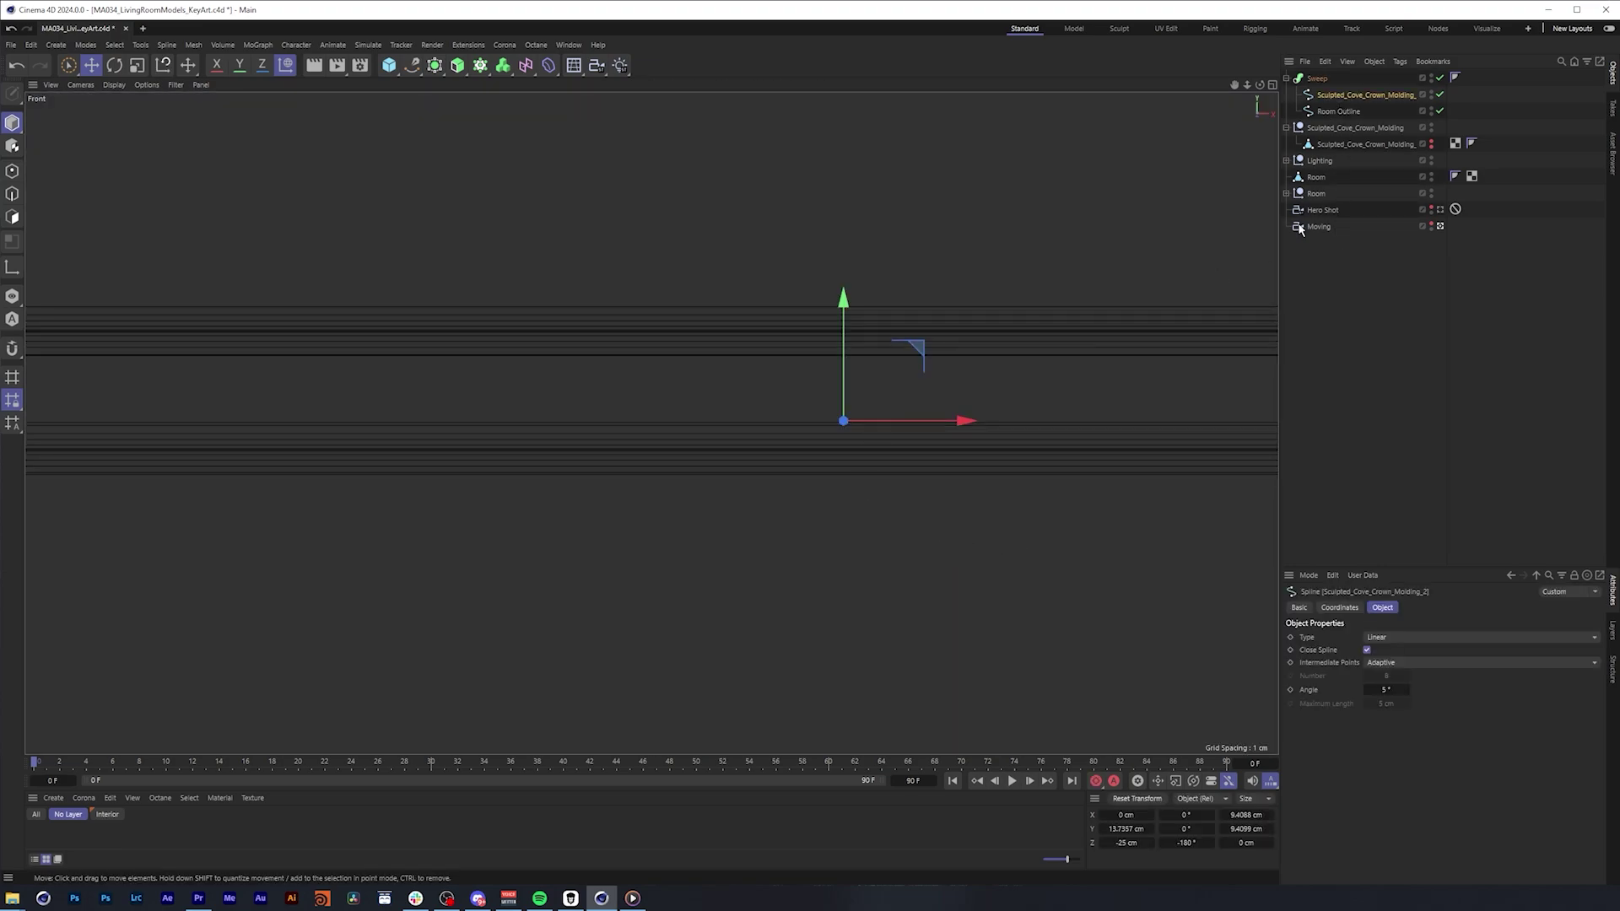
left_click(1441, 78)
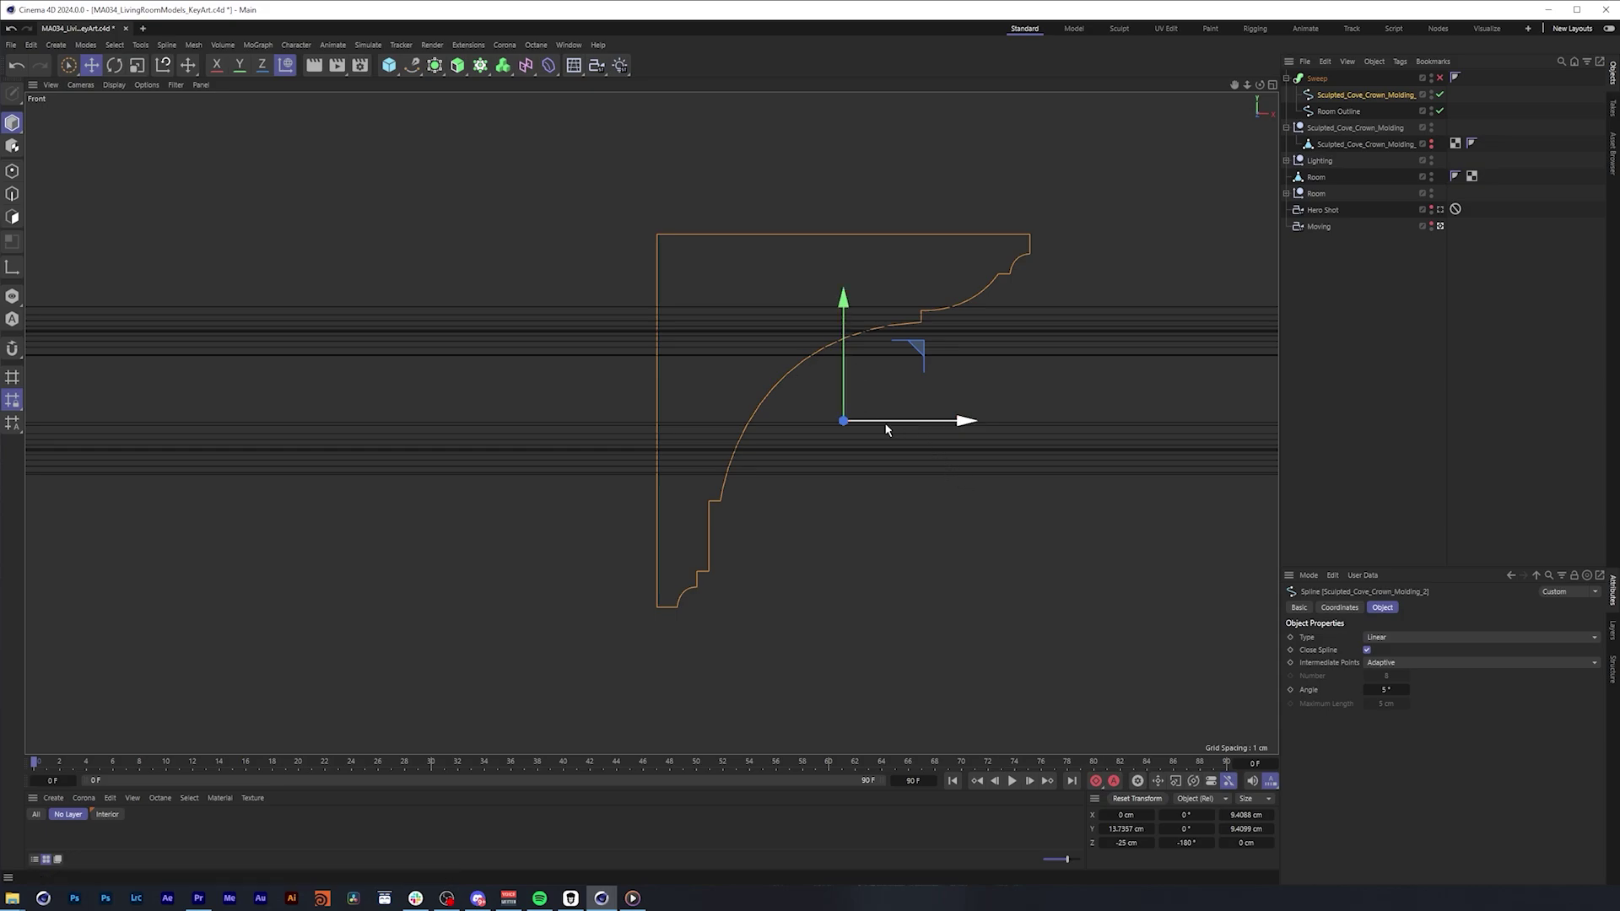
Snap the molding profile's axis to its upper-left corner, enabling axis editing and snapping only for this move
left_click(11, 267)
left_click(13, 353)
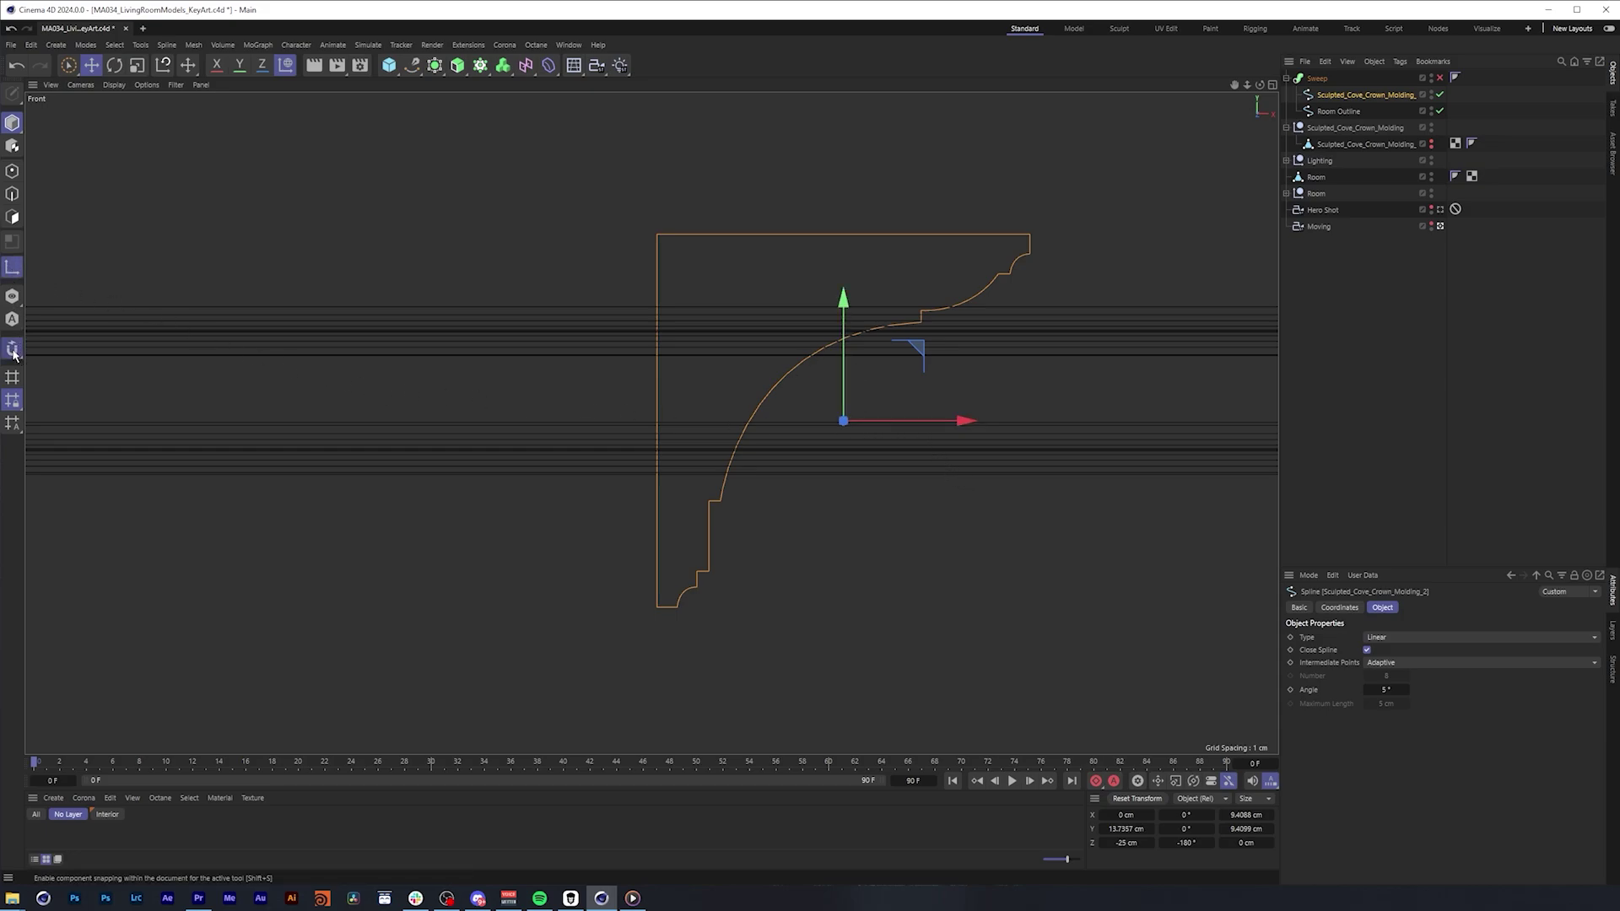
left_click(12, 352)
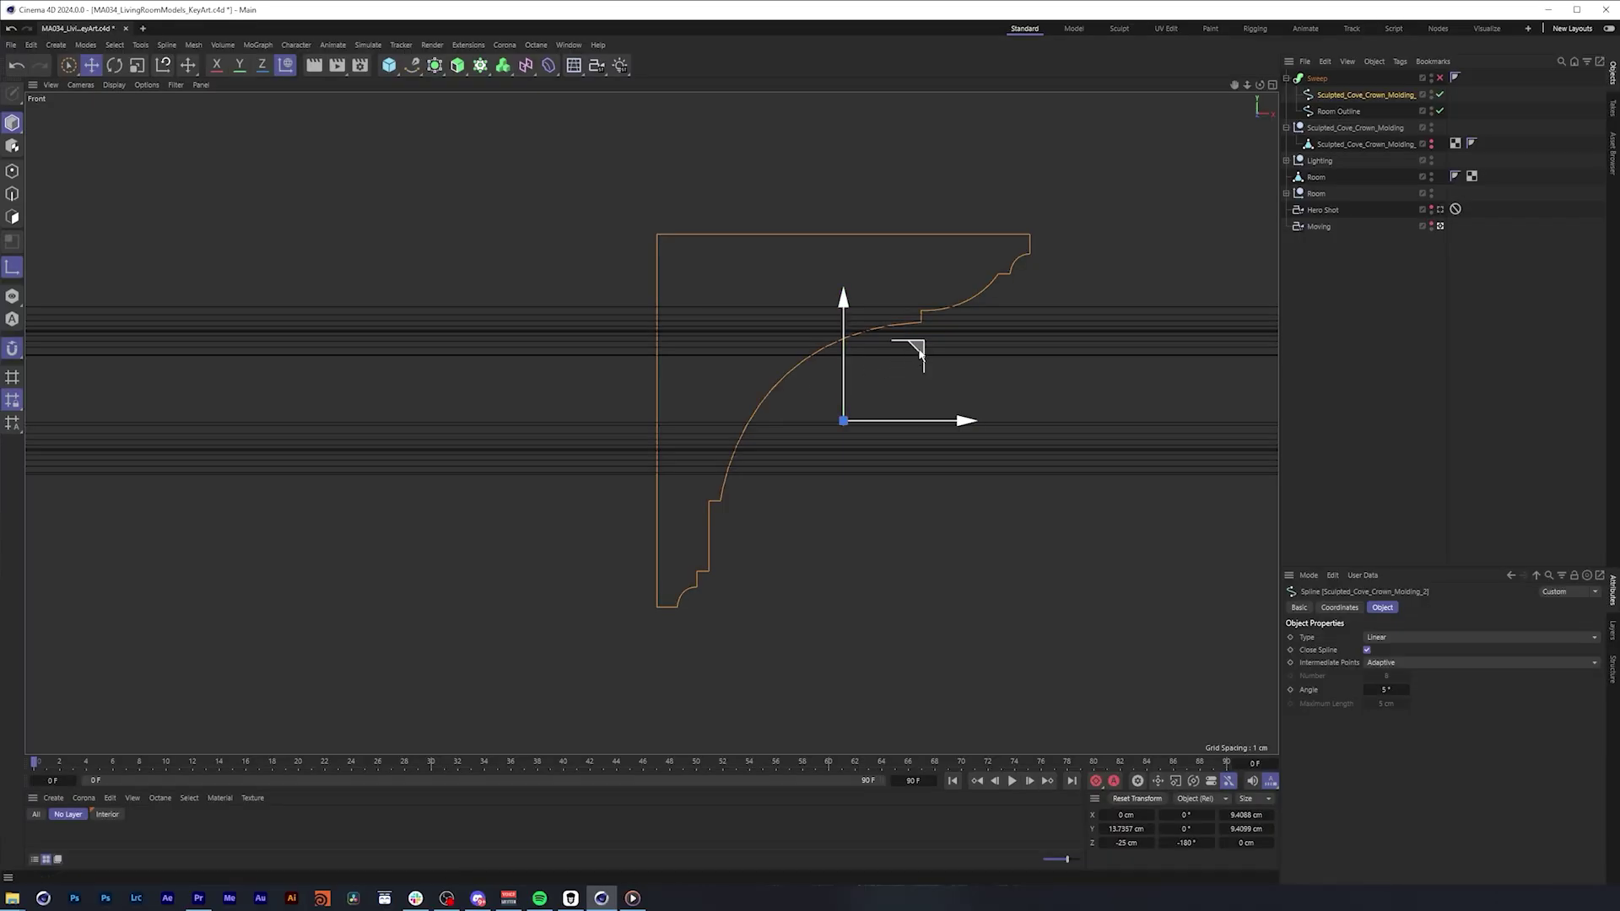
left_click_drag(919, 352, 734, 161)
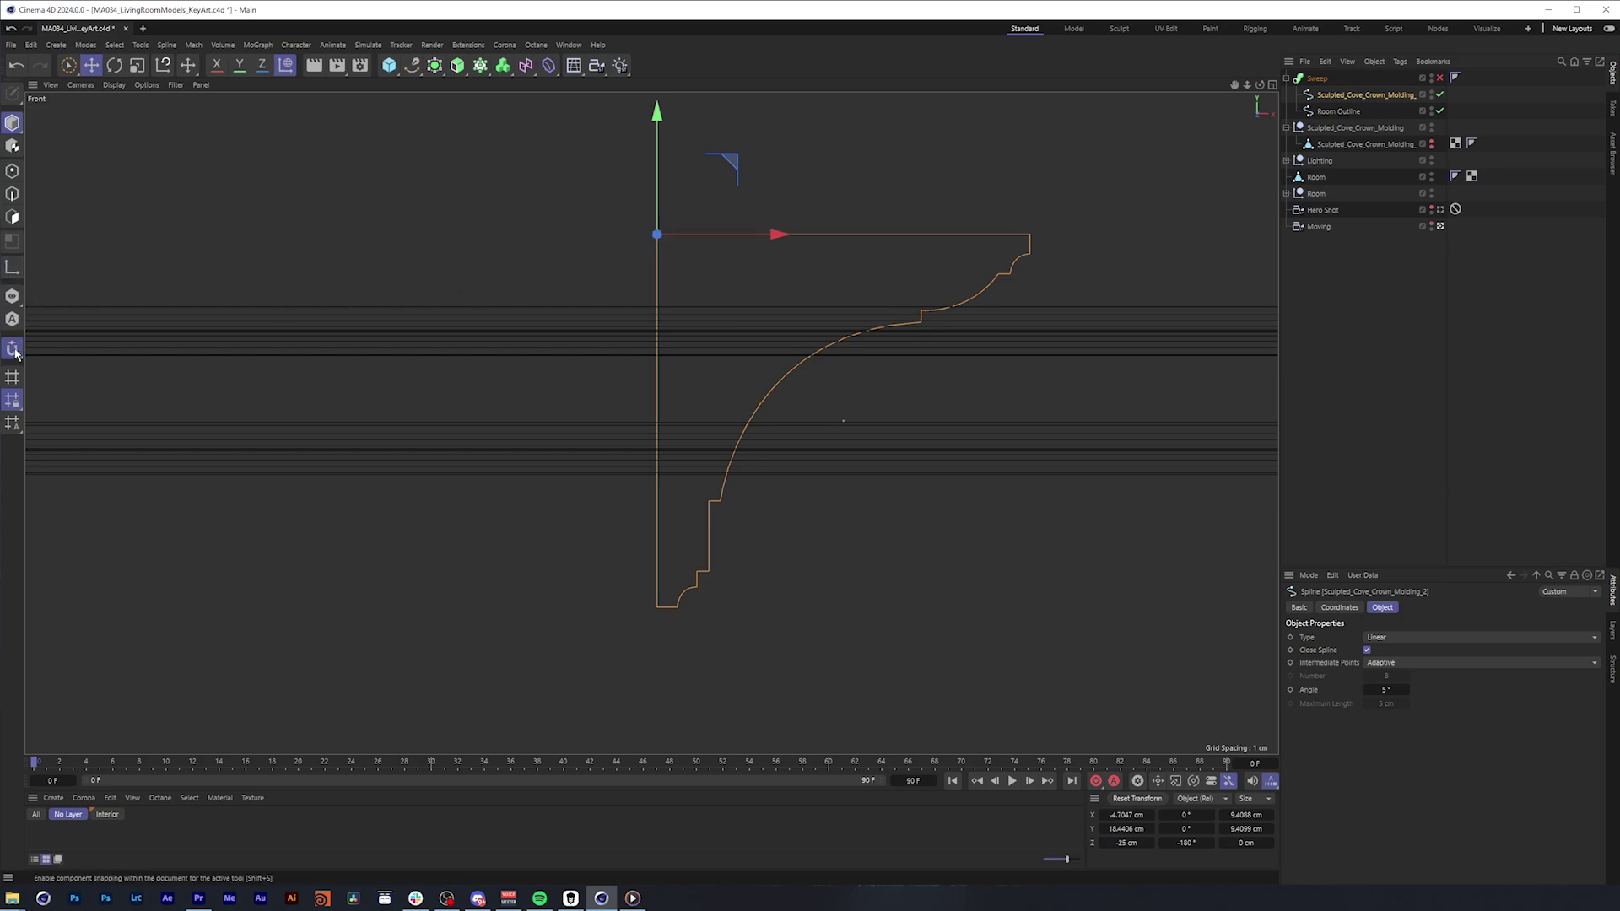
left_click_drag(11, 349, 47, 369)
Return to the perspective view, re-enable the Sweep, and leave the Moving camera to inspect the molding in the corner
key("F1")
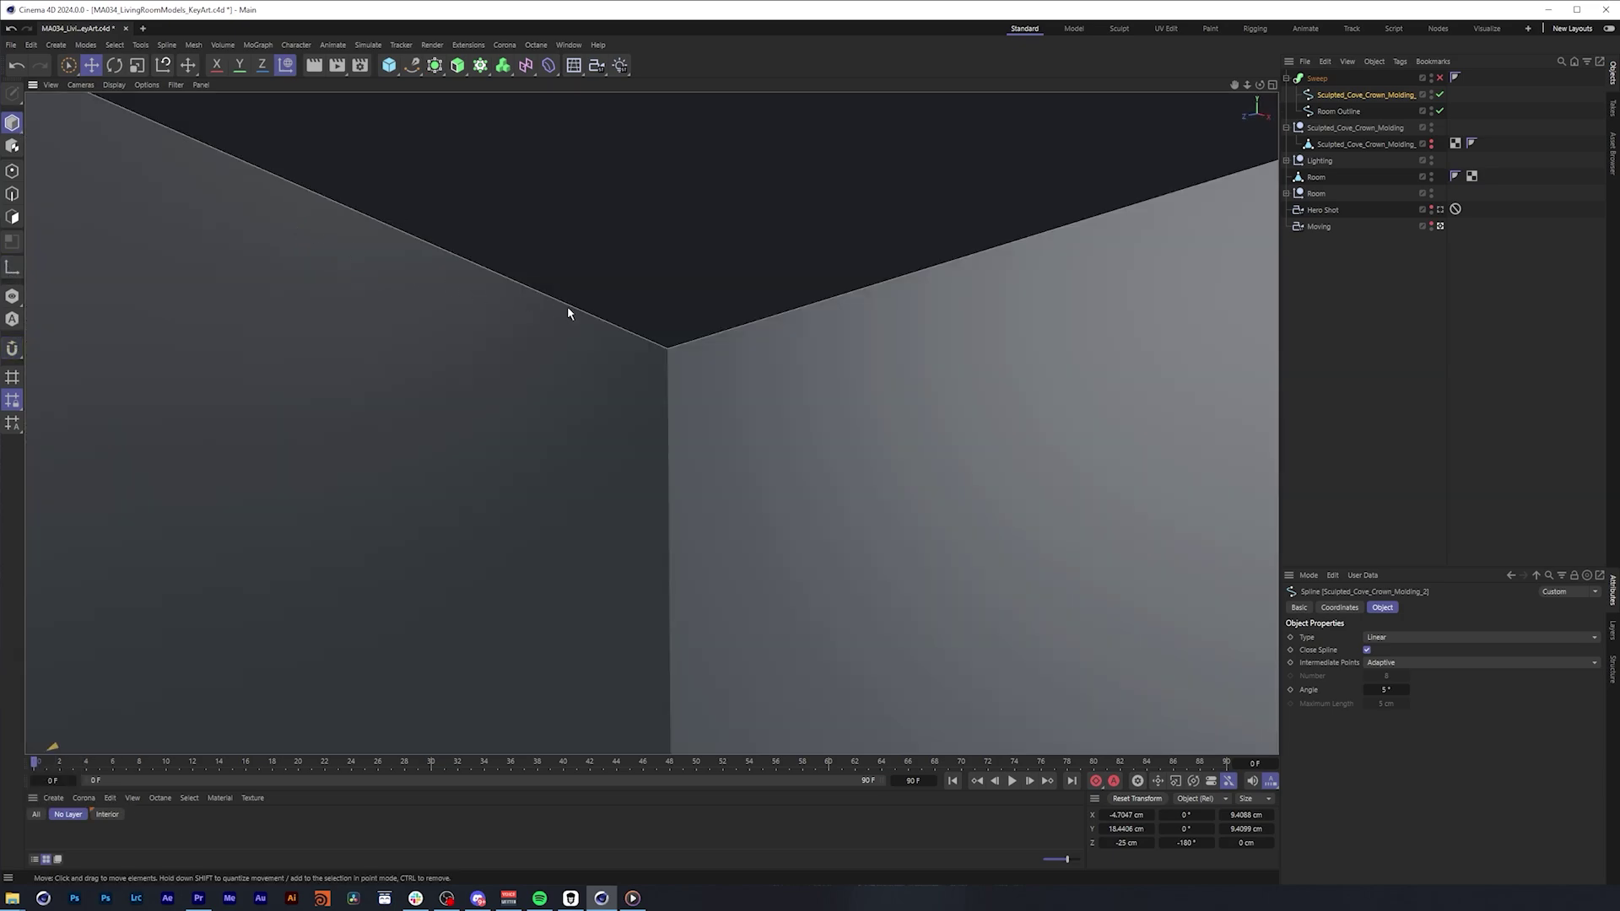
left_click(1440, 77)
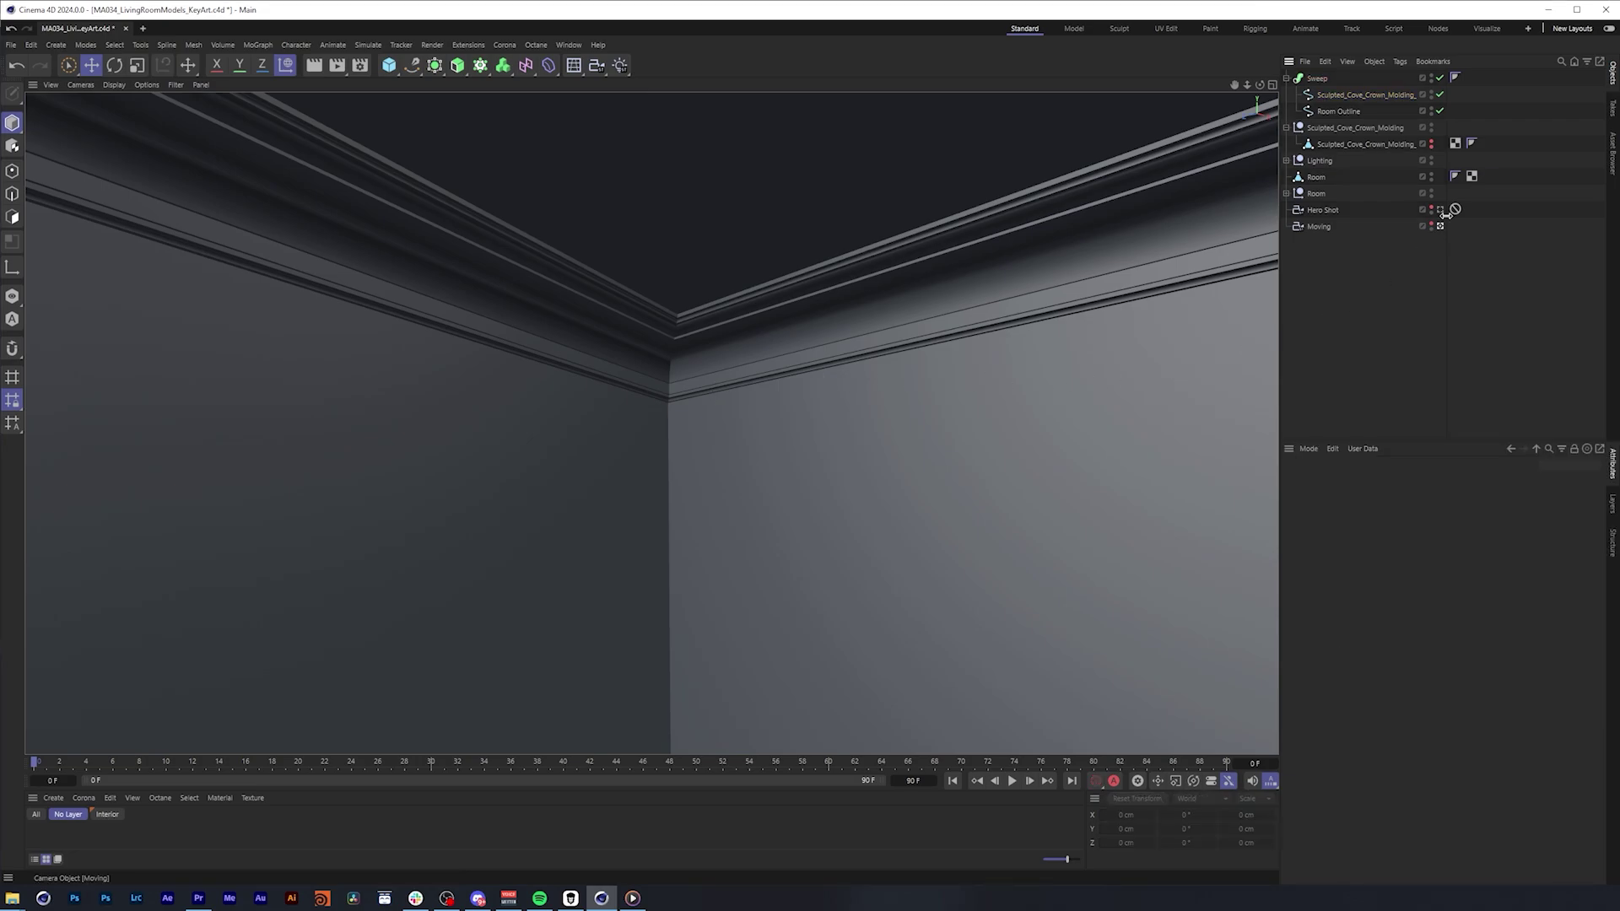
left_click(1441, 226)
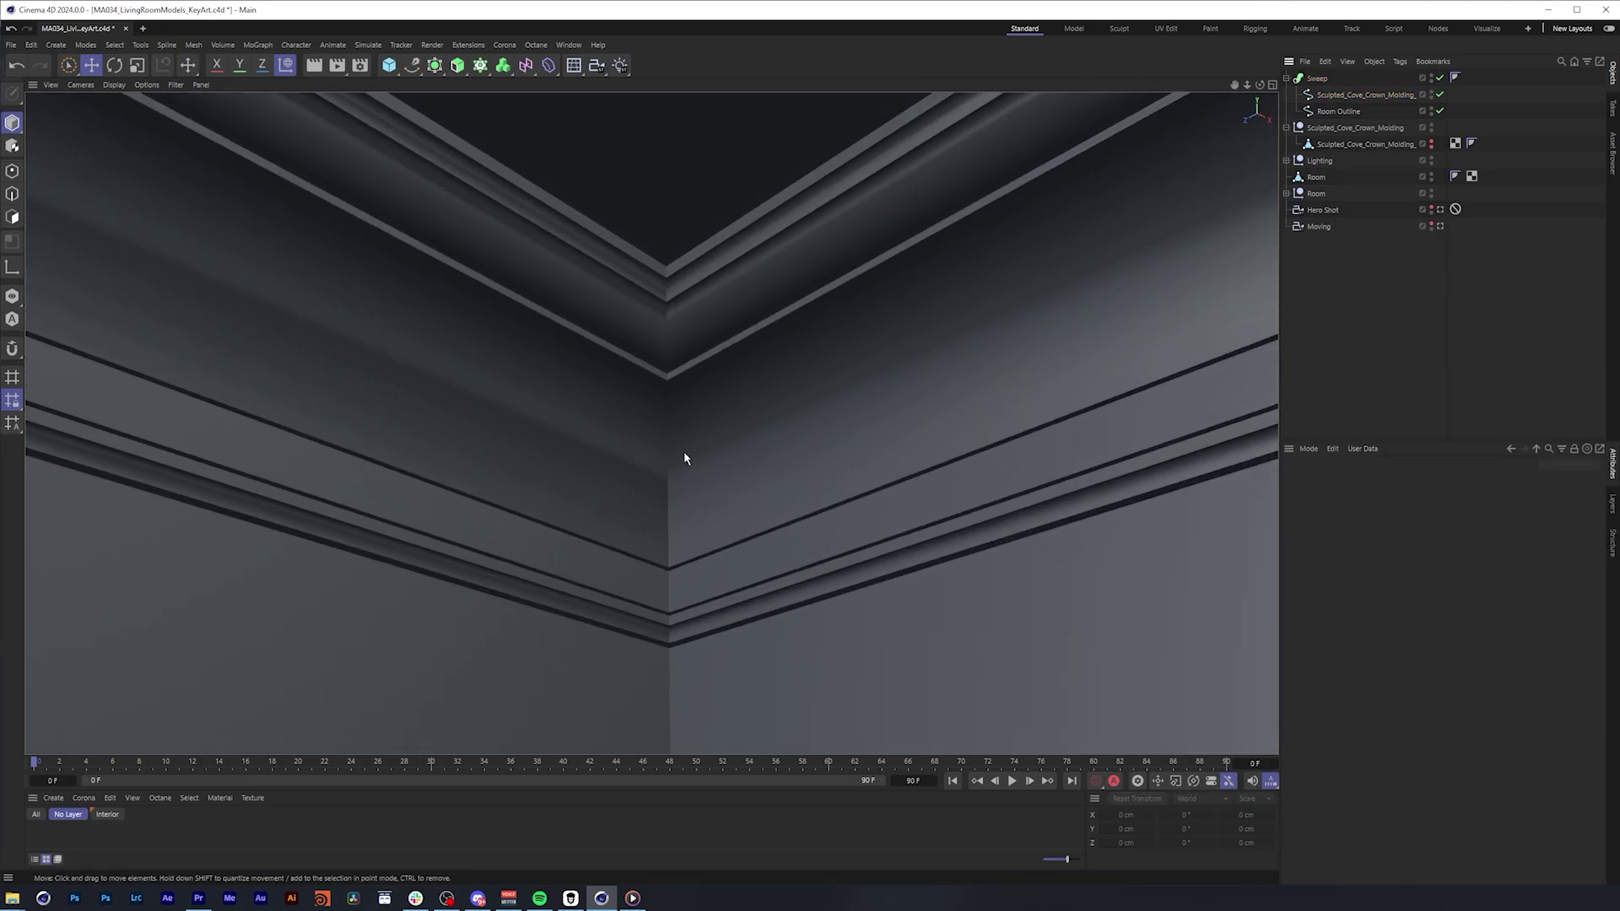
Show shading with lines and set the Room Outline spline's intermediate points to Uniform with a number of 81
left_click(1348, 112)
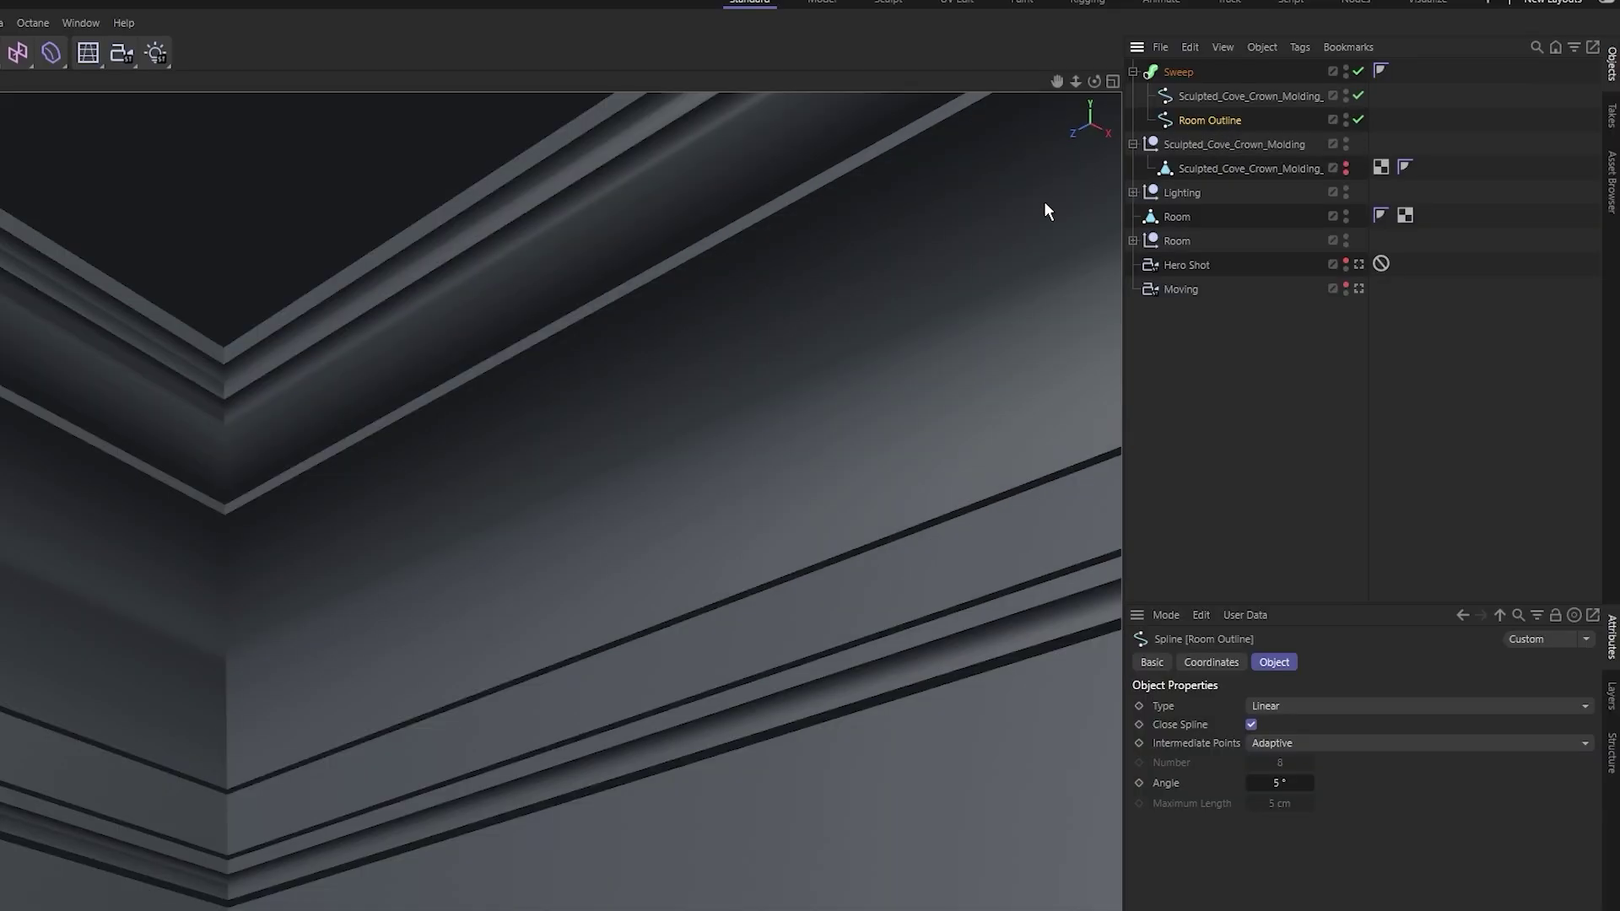
key("n")
key("b")
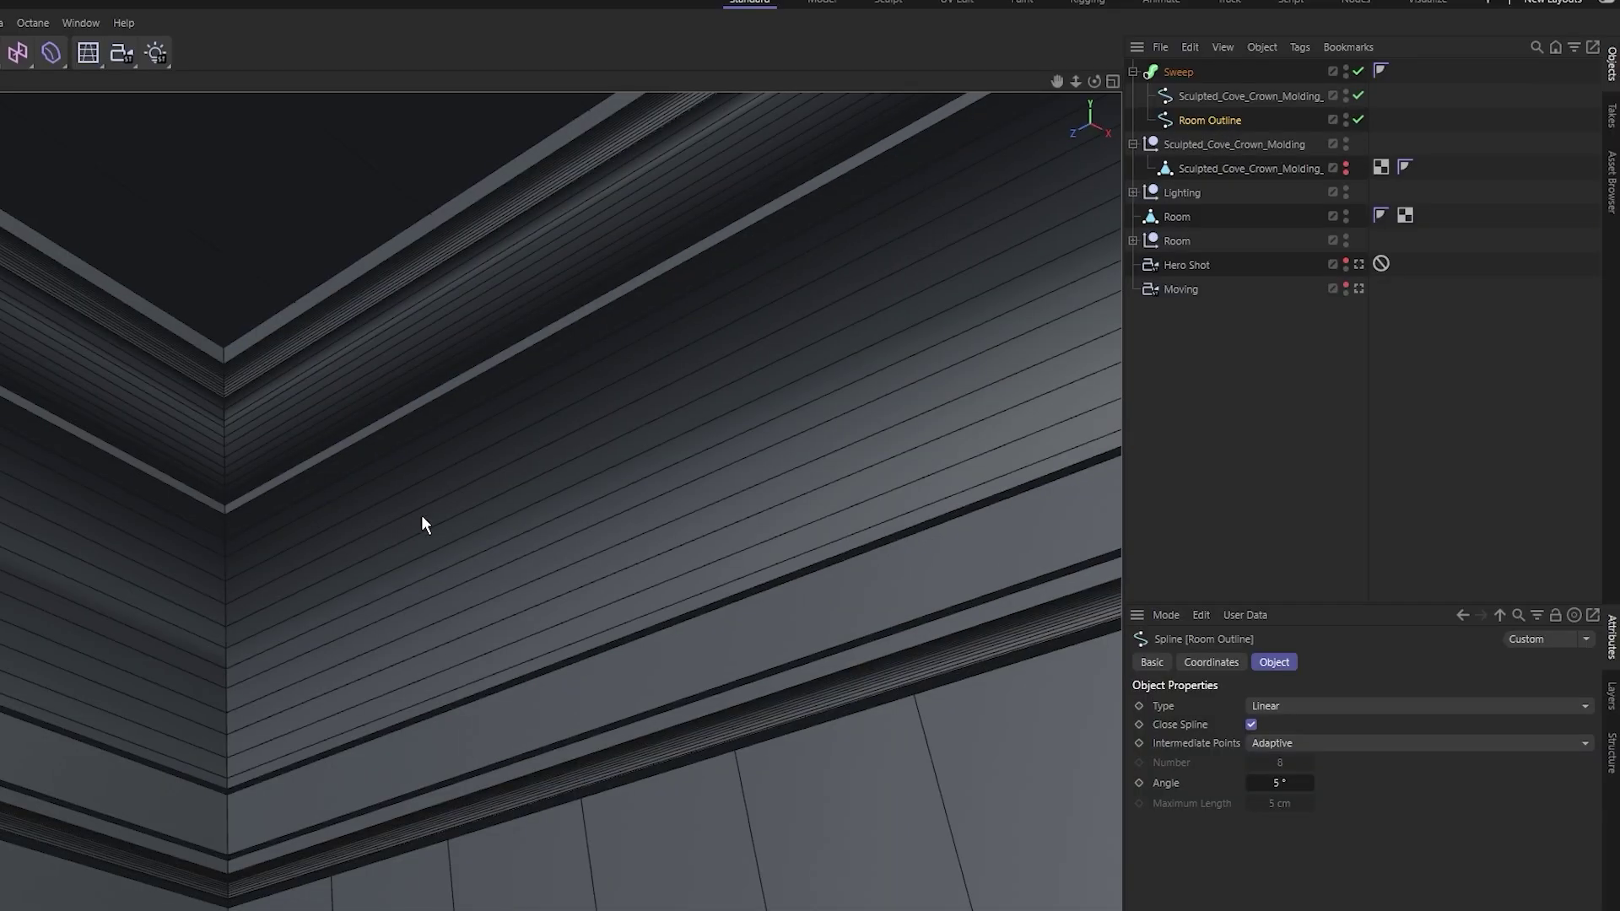
left_click(1265, 746)
left_click(1289, 807)
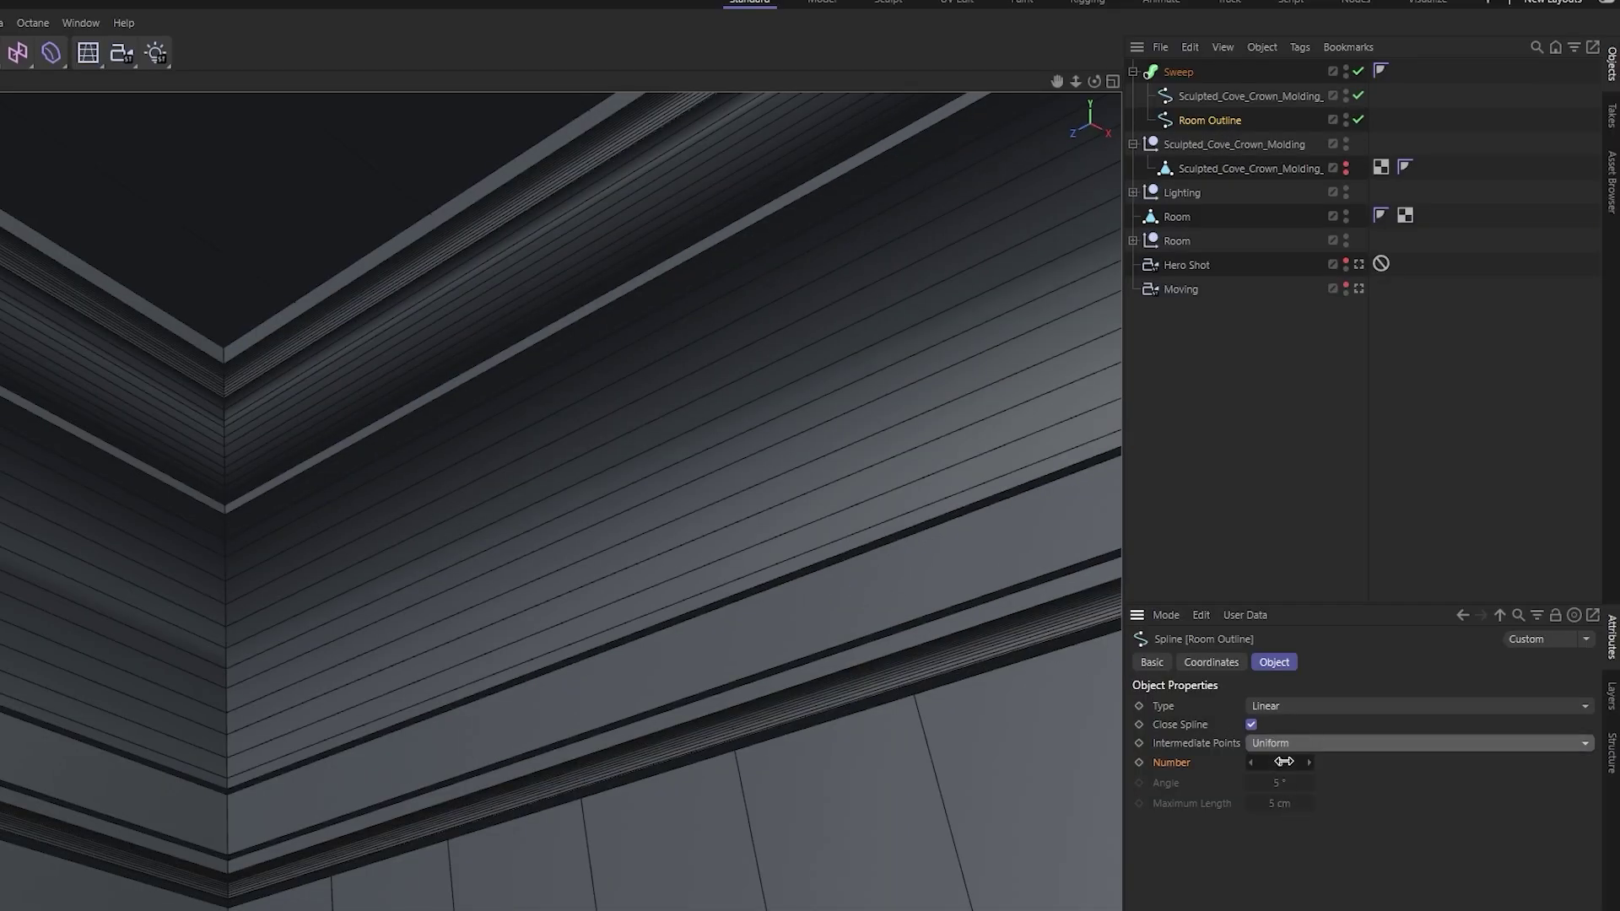
left_click_drag(1274, 762, 1350, 762)
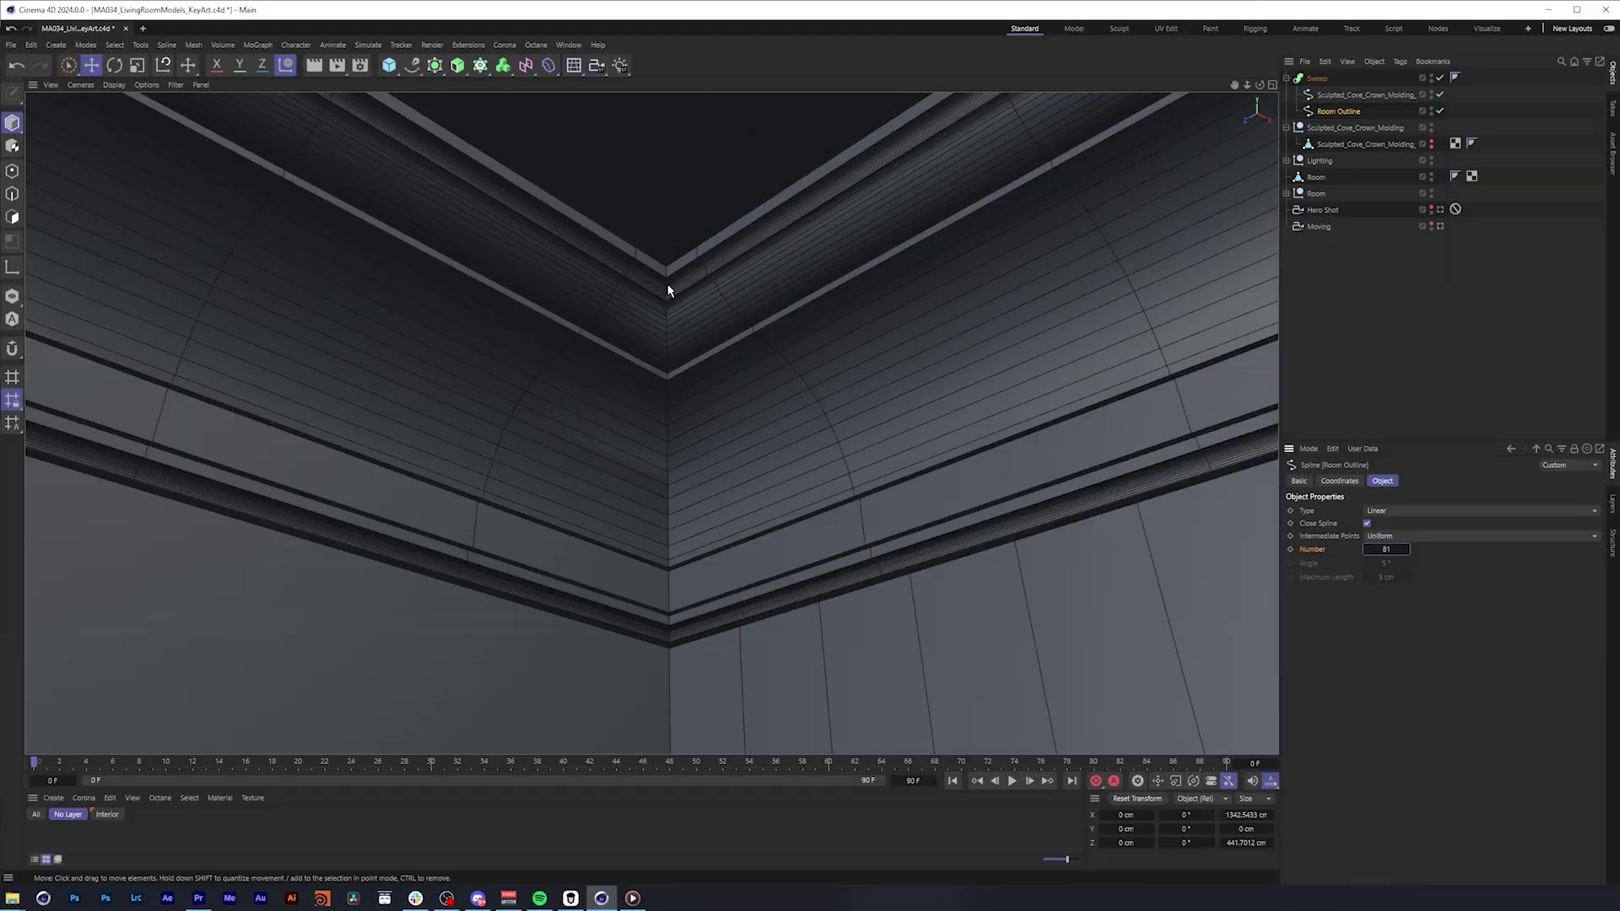
Set the molding profile spline's intermediate points to Subdivided
left_click(1362, 94)
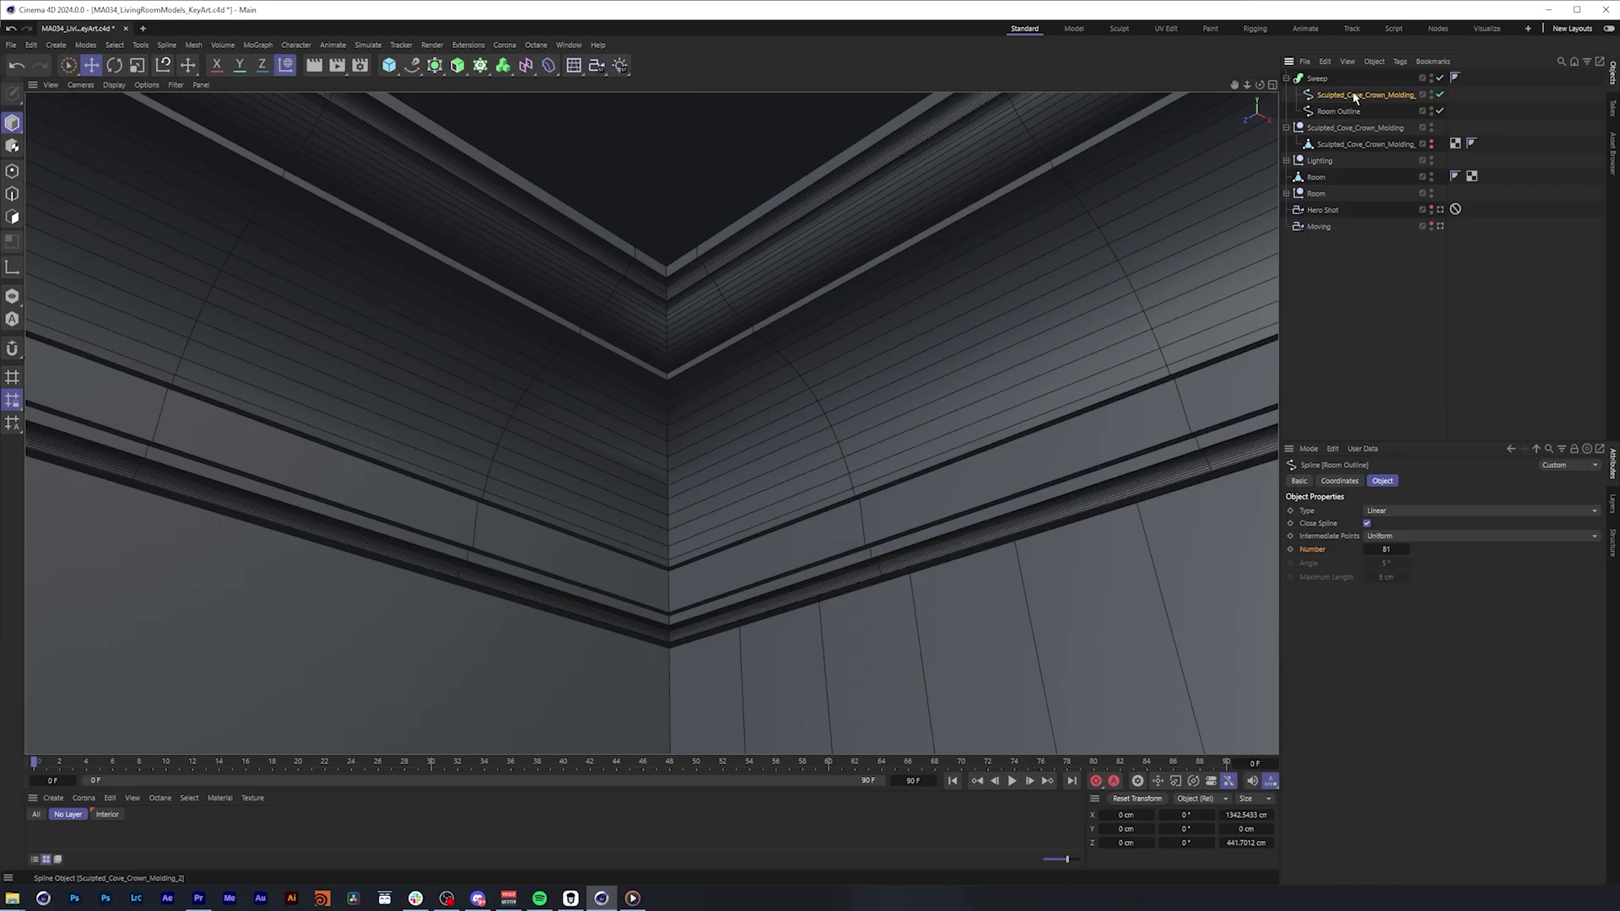
left_click(1284, 380)
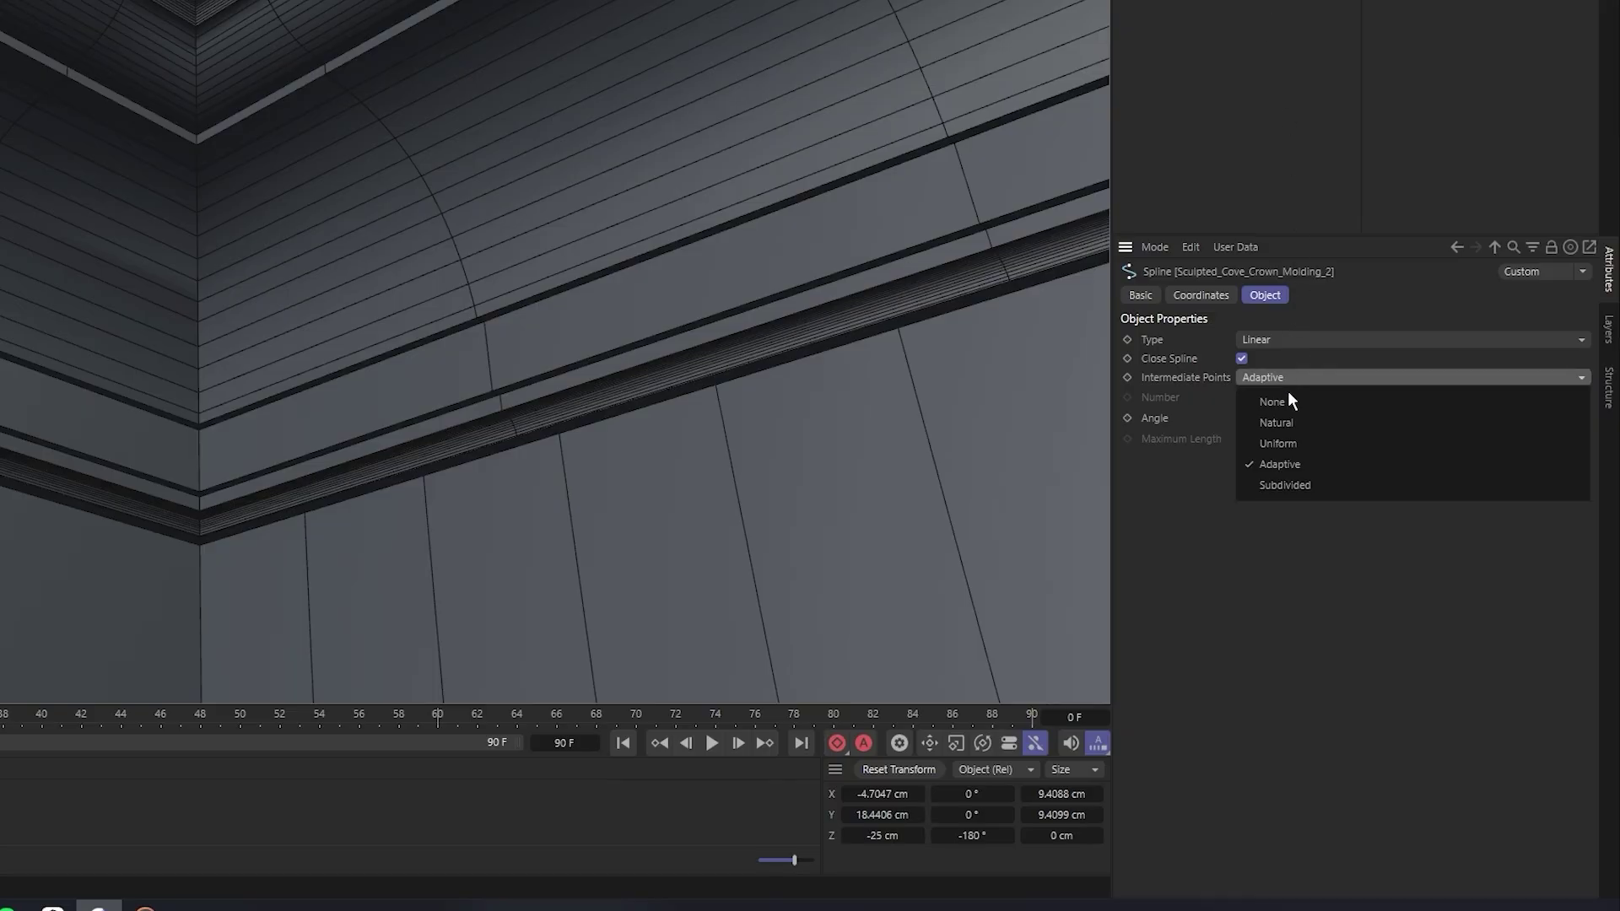
left_click(1285, 484)
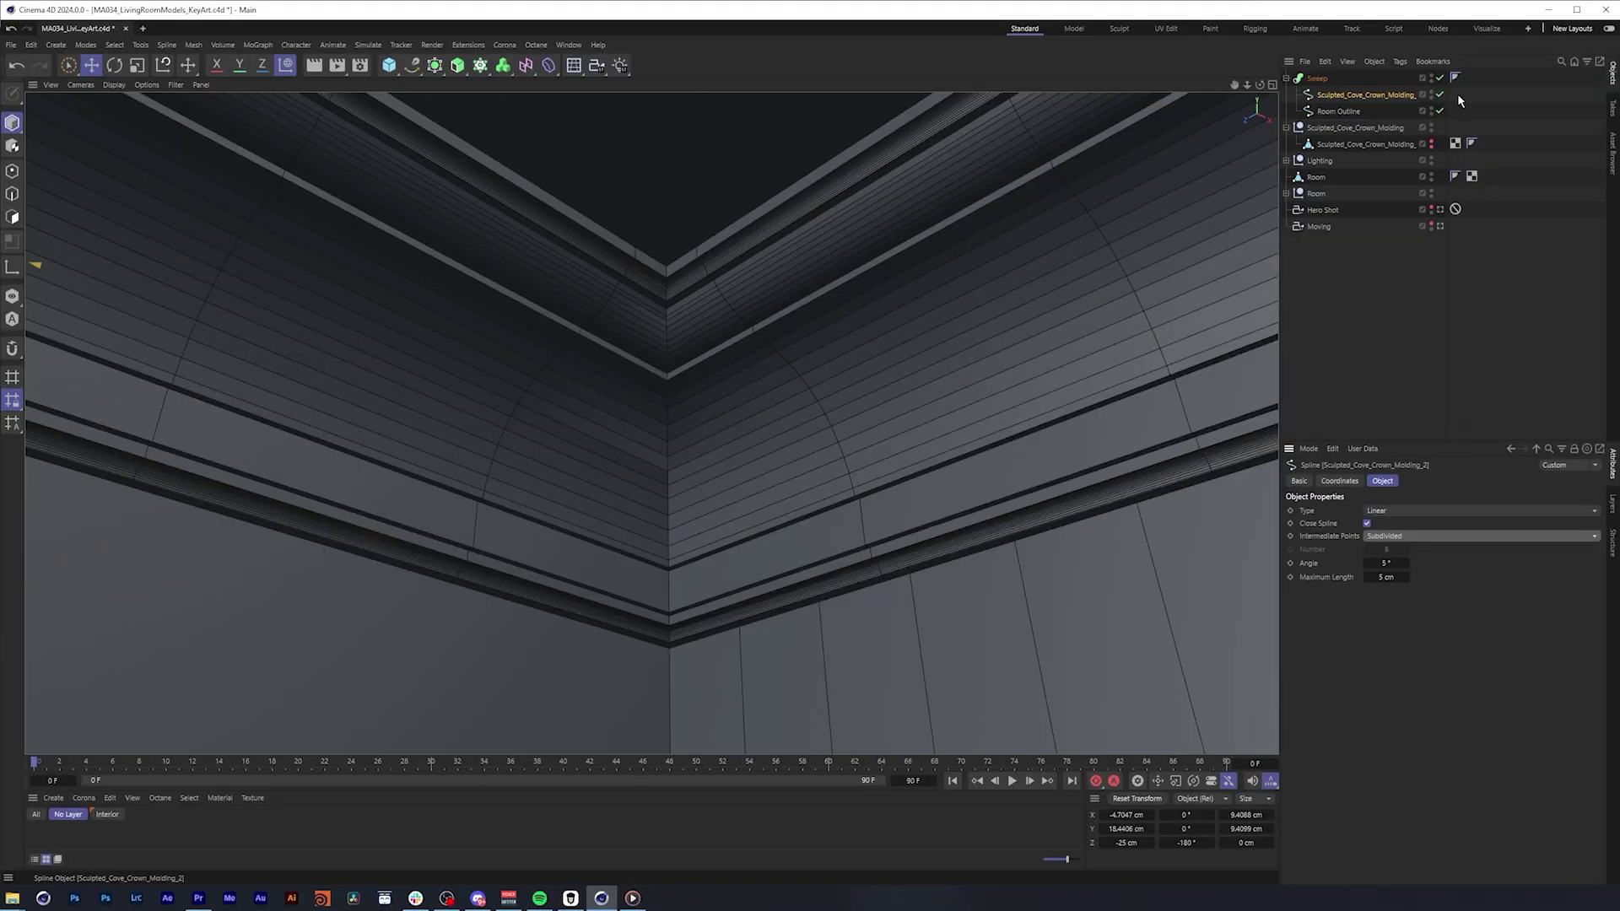
Turn off edge breaks and set the Phong angle to 8° on the Sweep's Phong tag, and return to shading without lines
left_click(1455, 78)
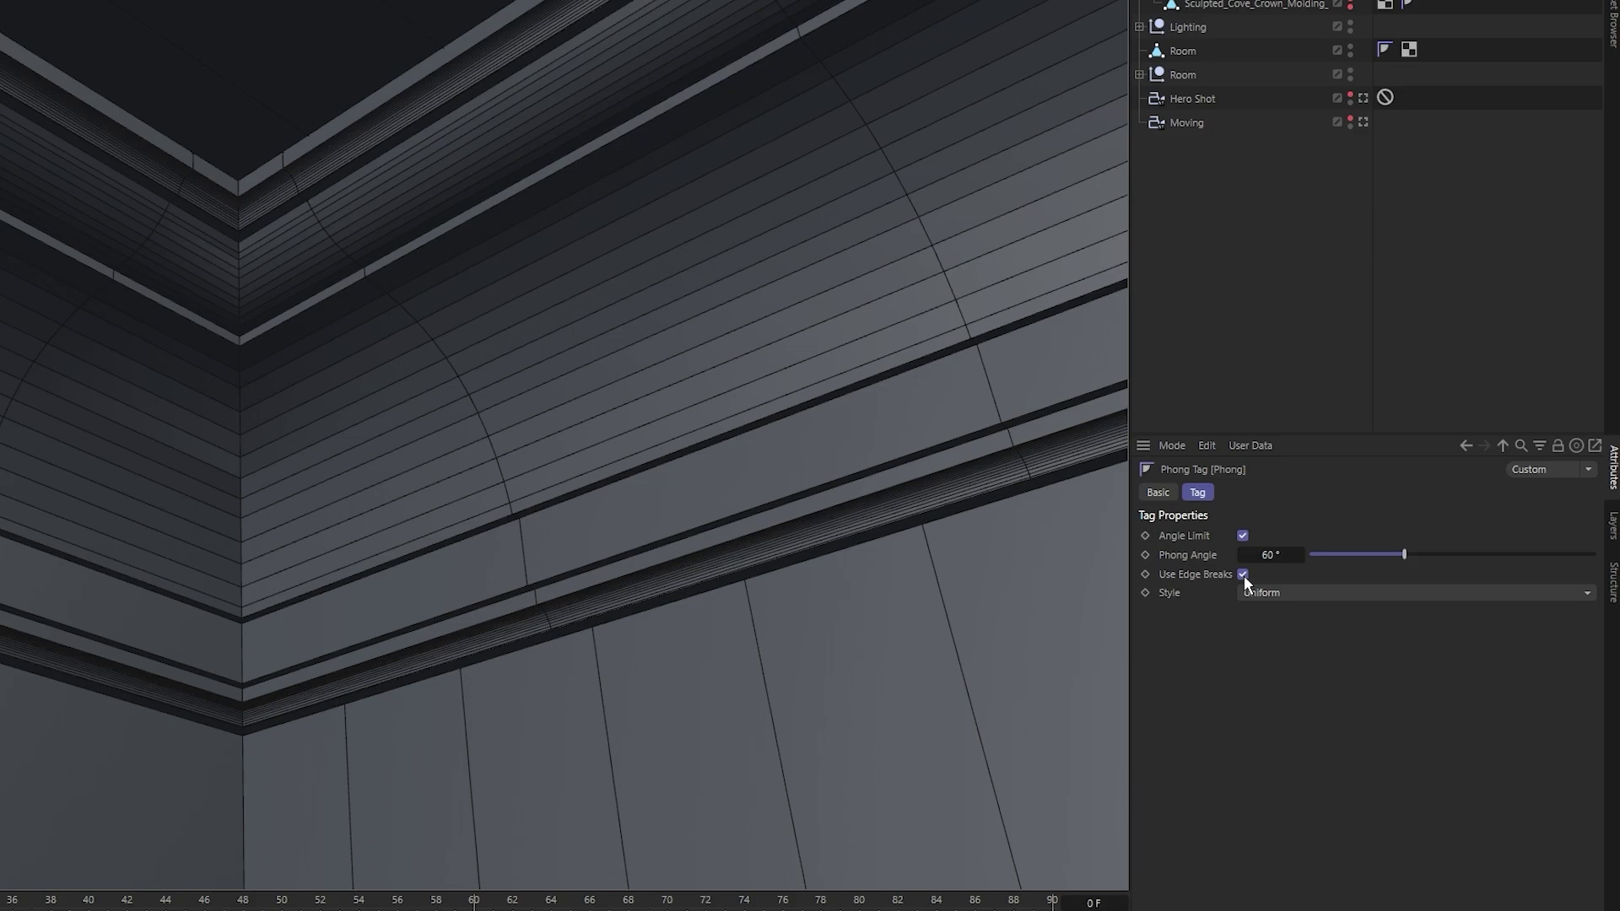
left_click(1242, 575)
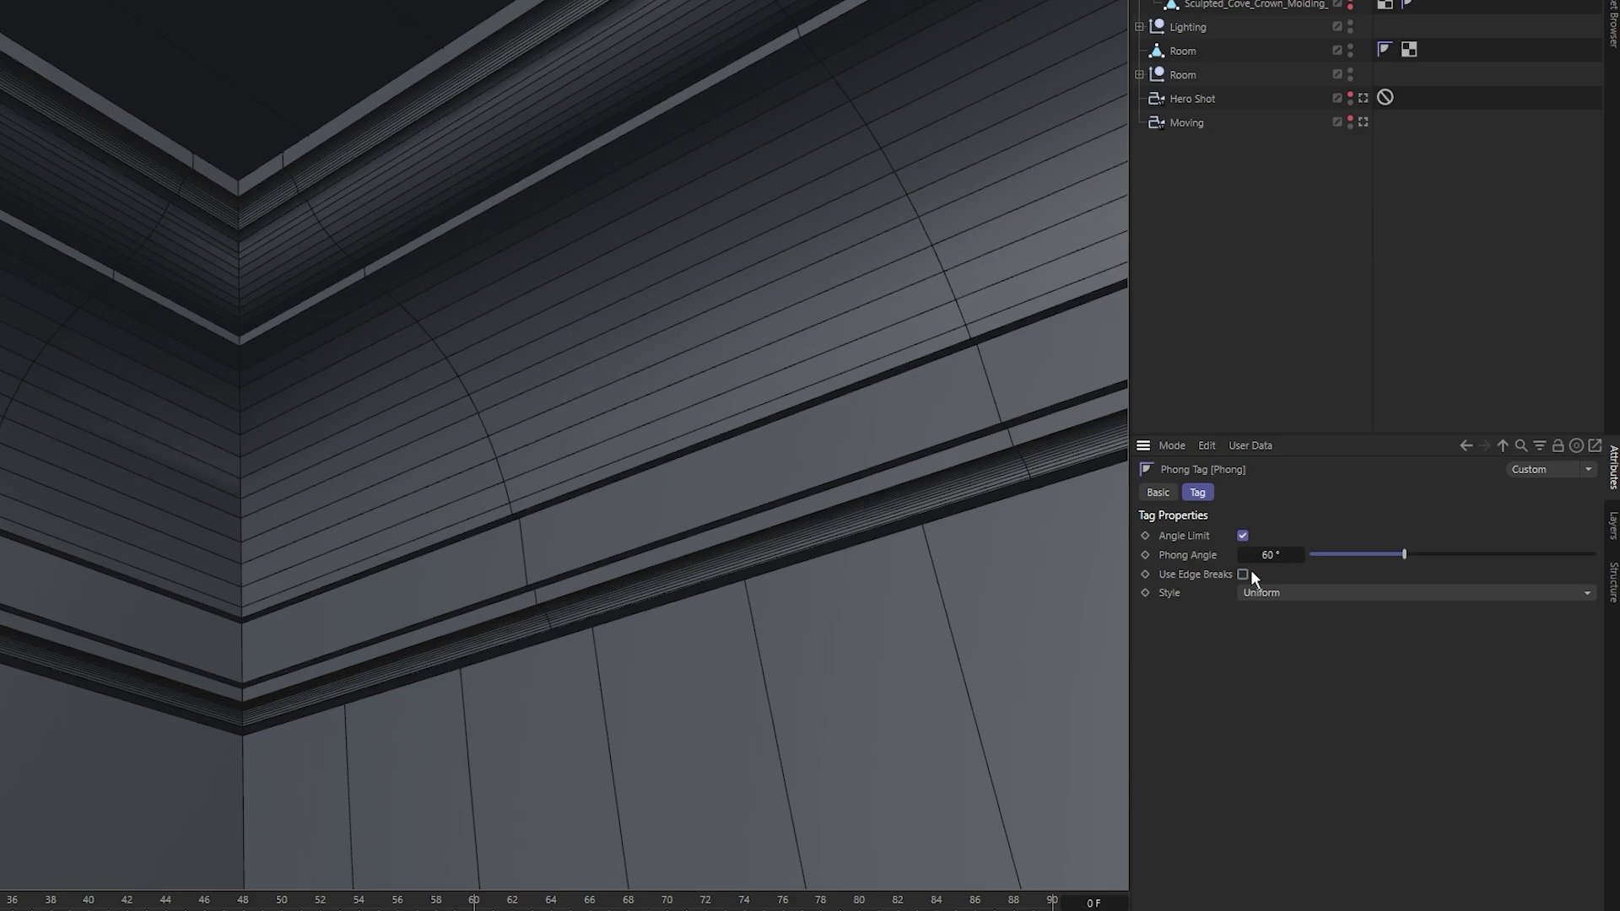
left_click_drag(1409, 553, 1322, 560)
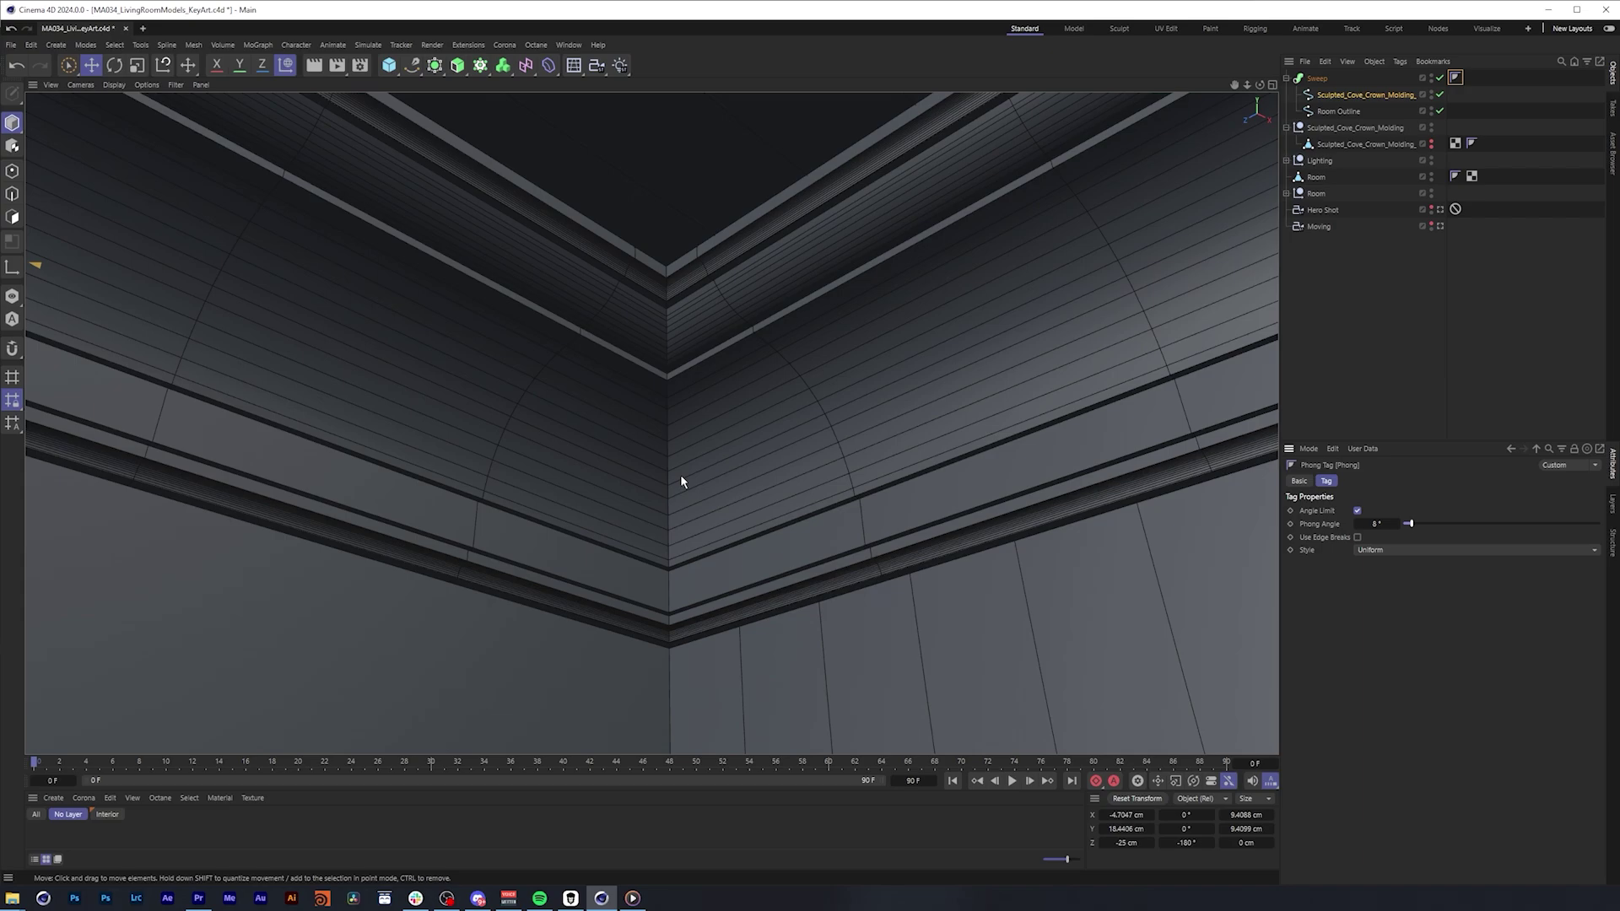
key("n")
key("a")
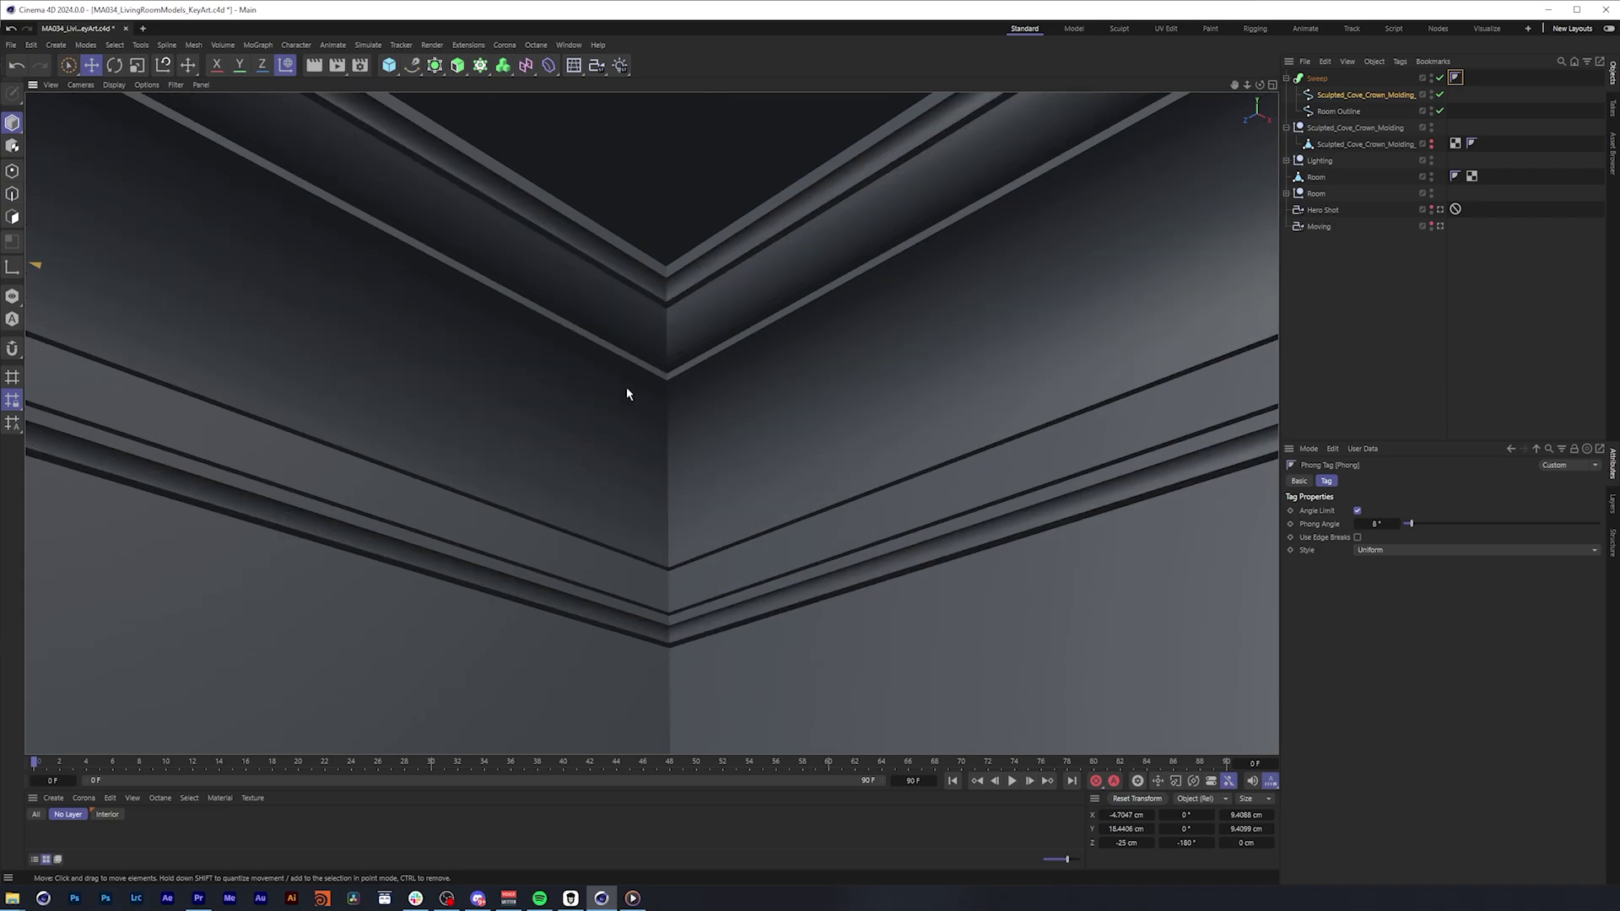
Scale the molding profile spline to resize the crown molding while viewing it from near the windows
left_click(1440, 226)
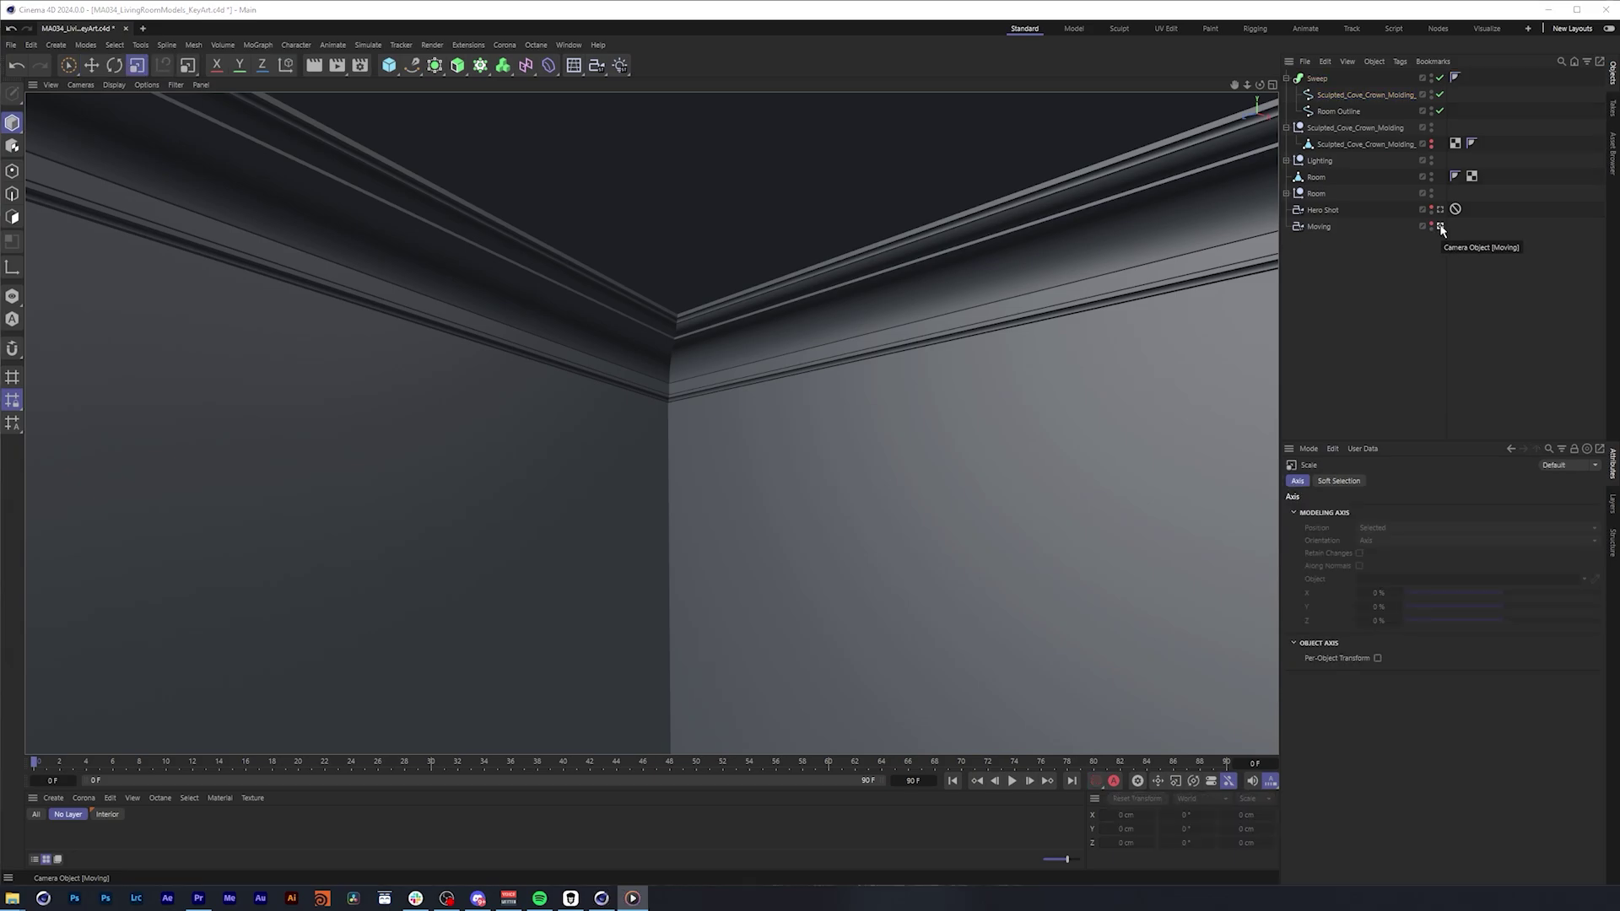
left_click(1440, 226)
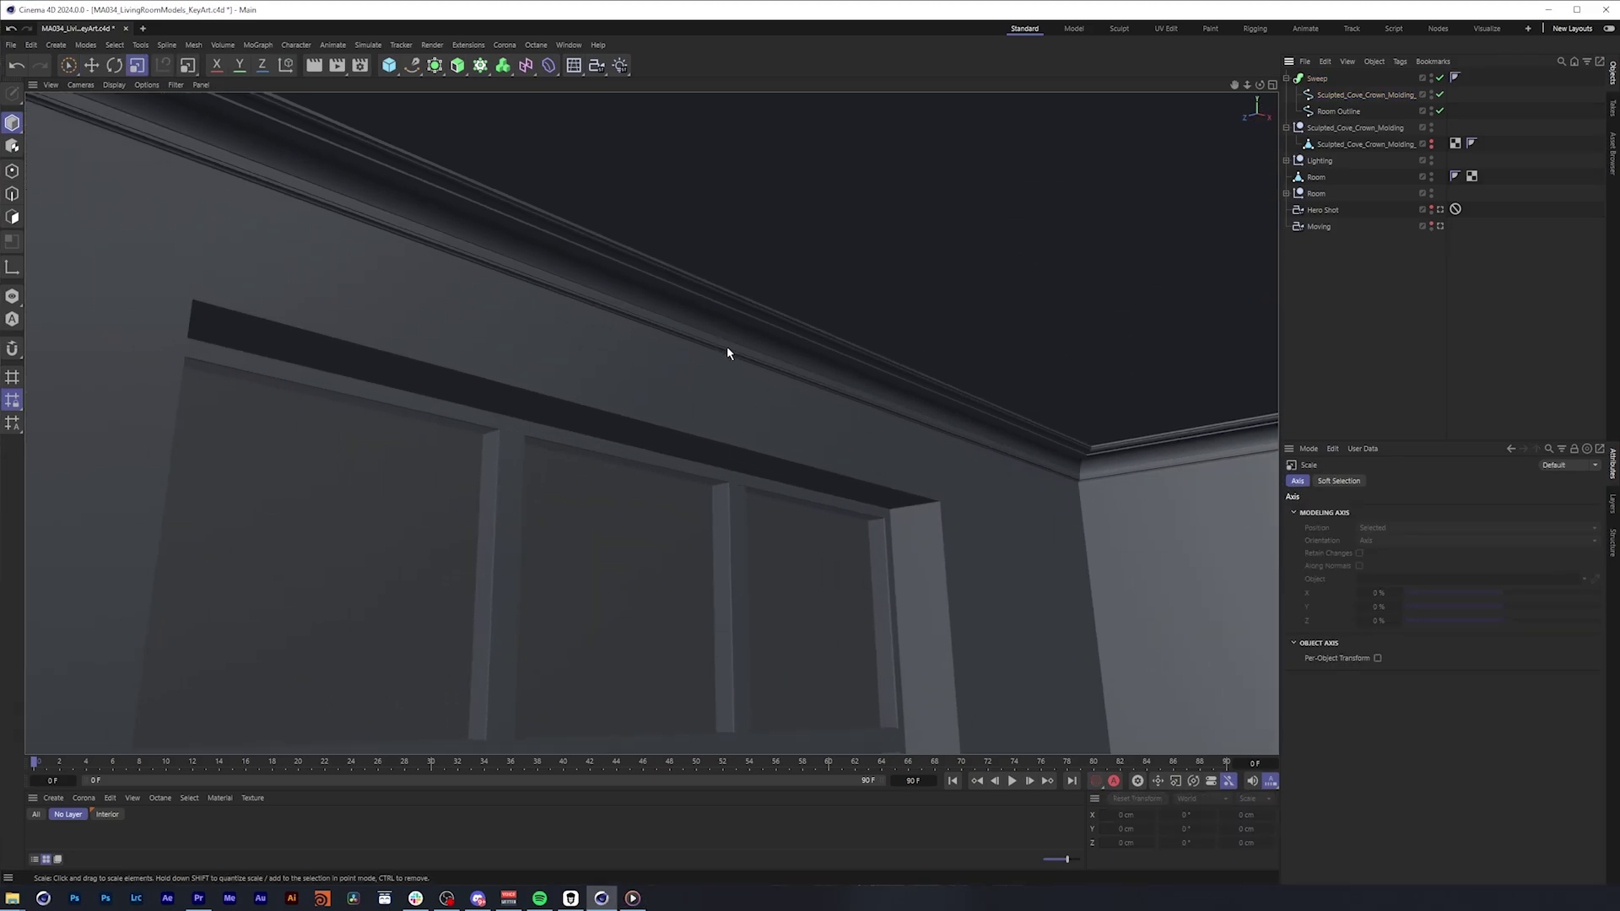
left_click(1348, 96)
key("t")
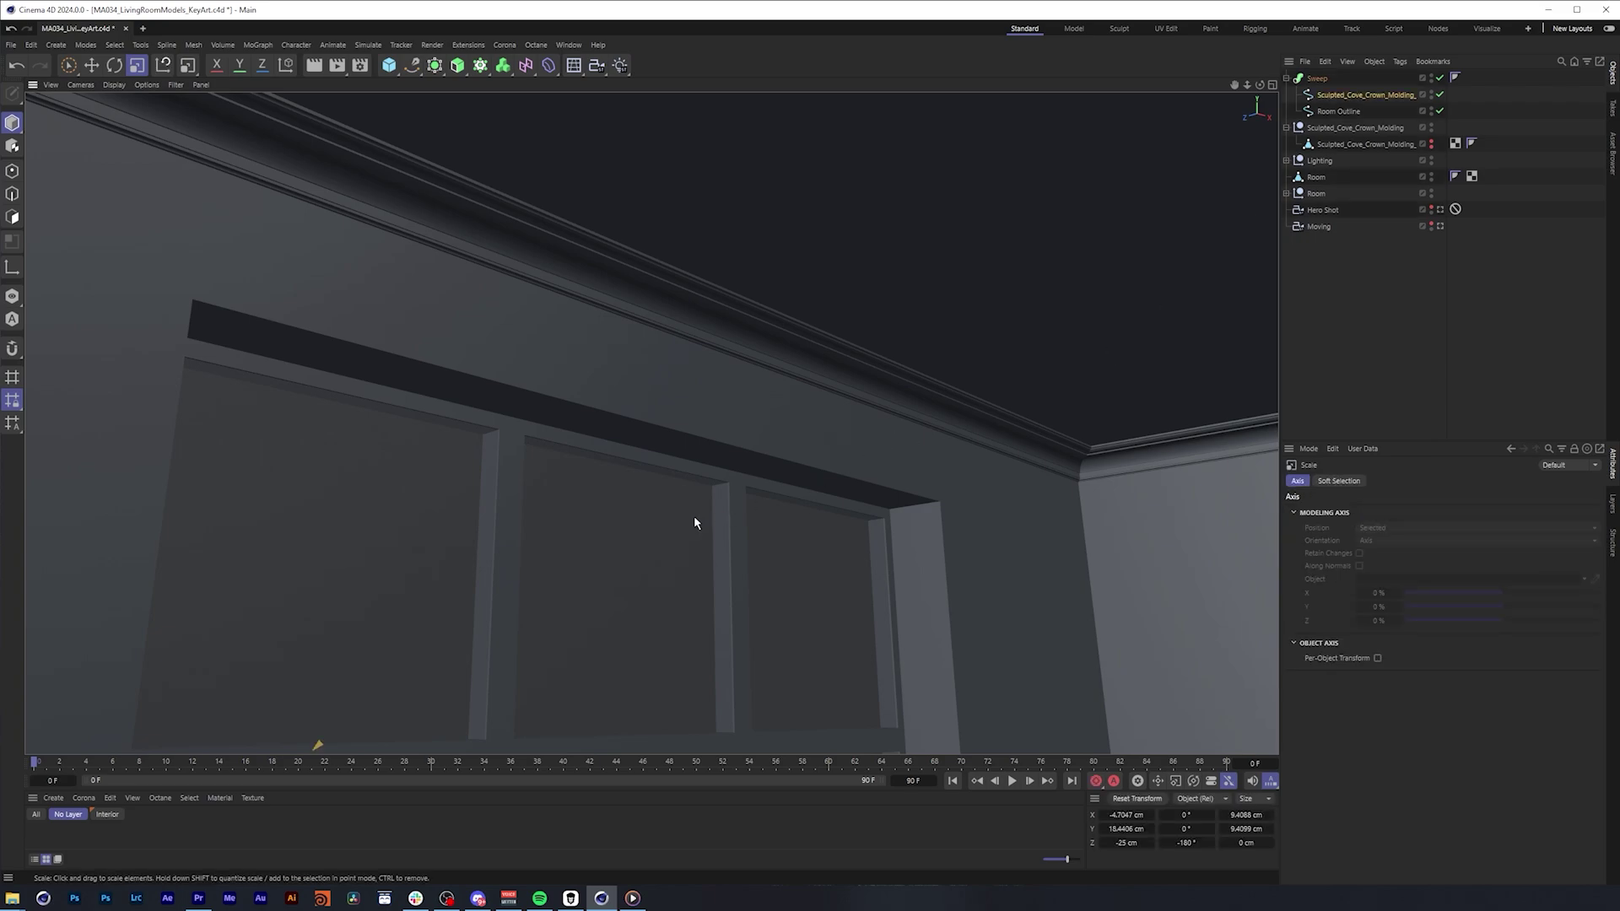
left_click_drag(694, 516, 1153, 507)
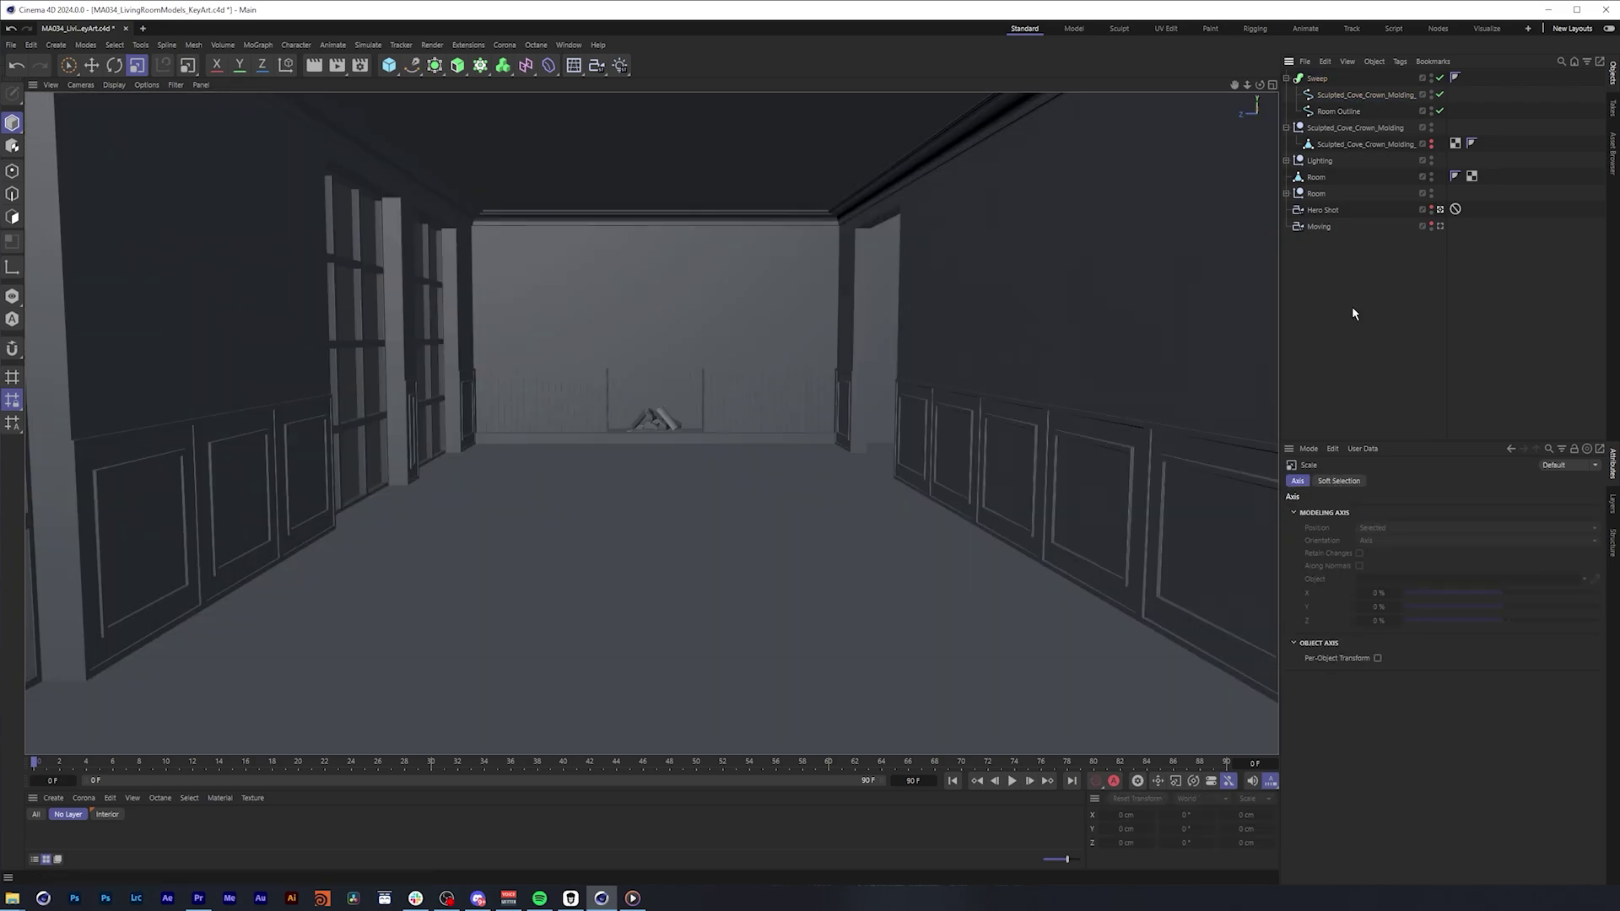
Switch to Greyscalegorilla Studio, open the Living Room Models collection, view the Barrel Chair's details, and browse the furniture models
left_click(570, 898)
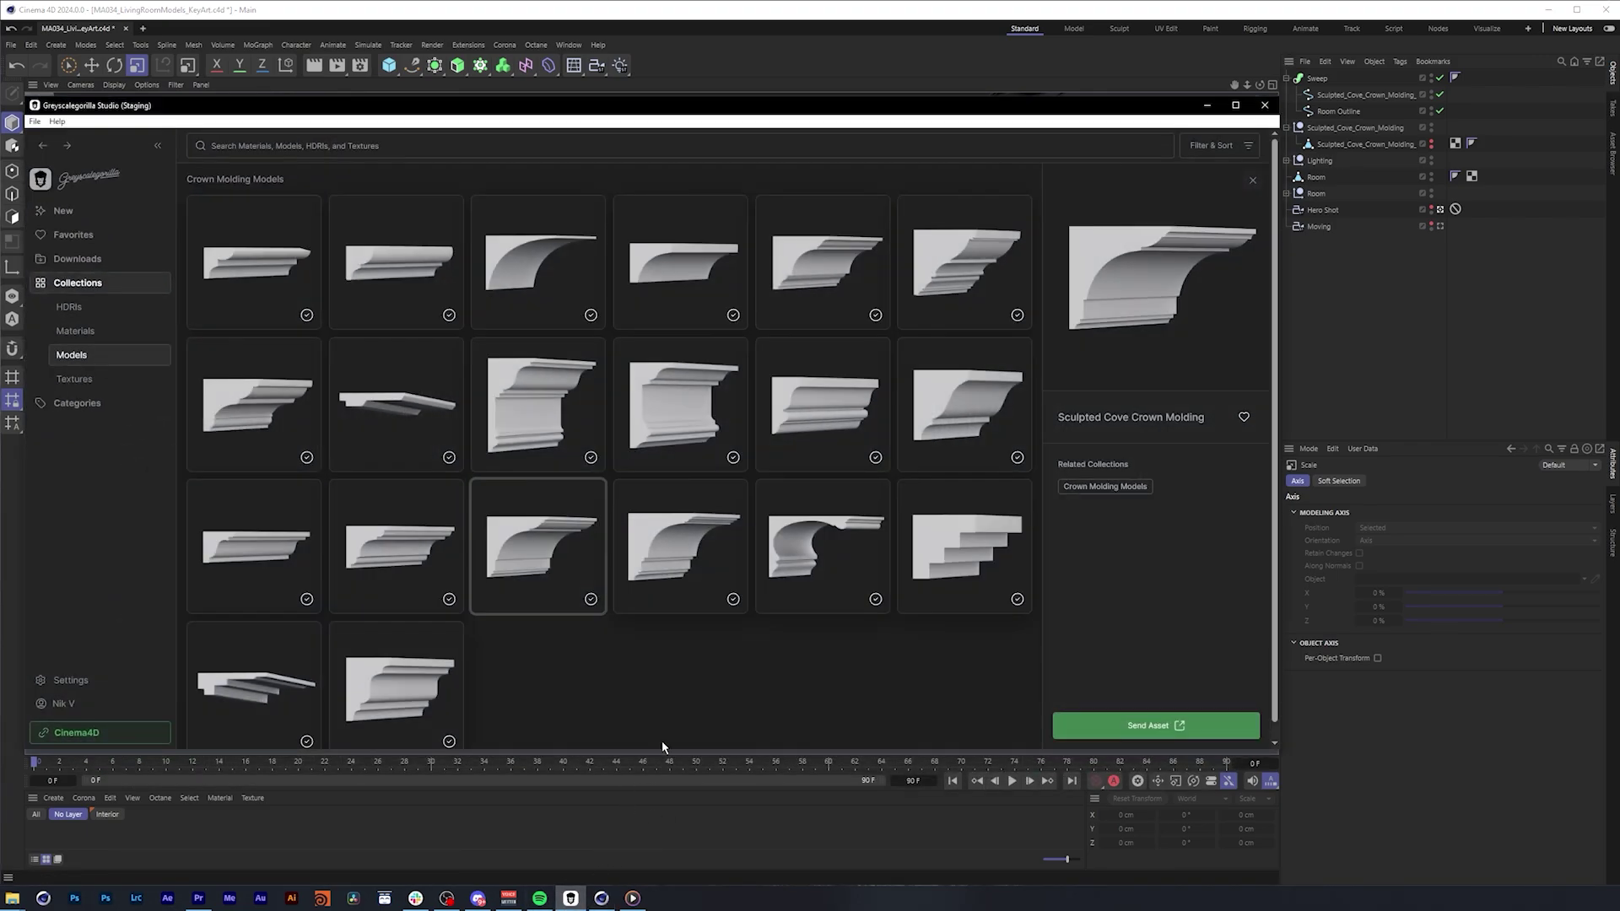
left_click(103, 358)
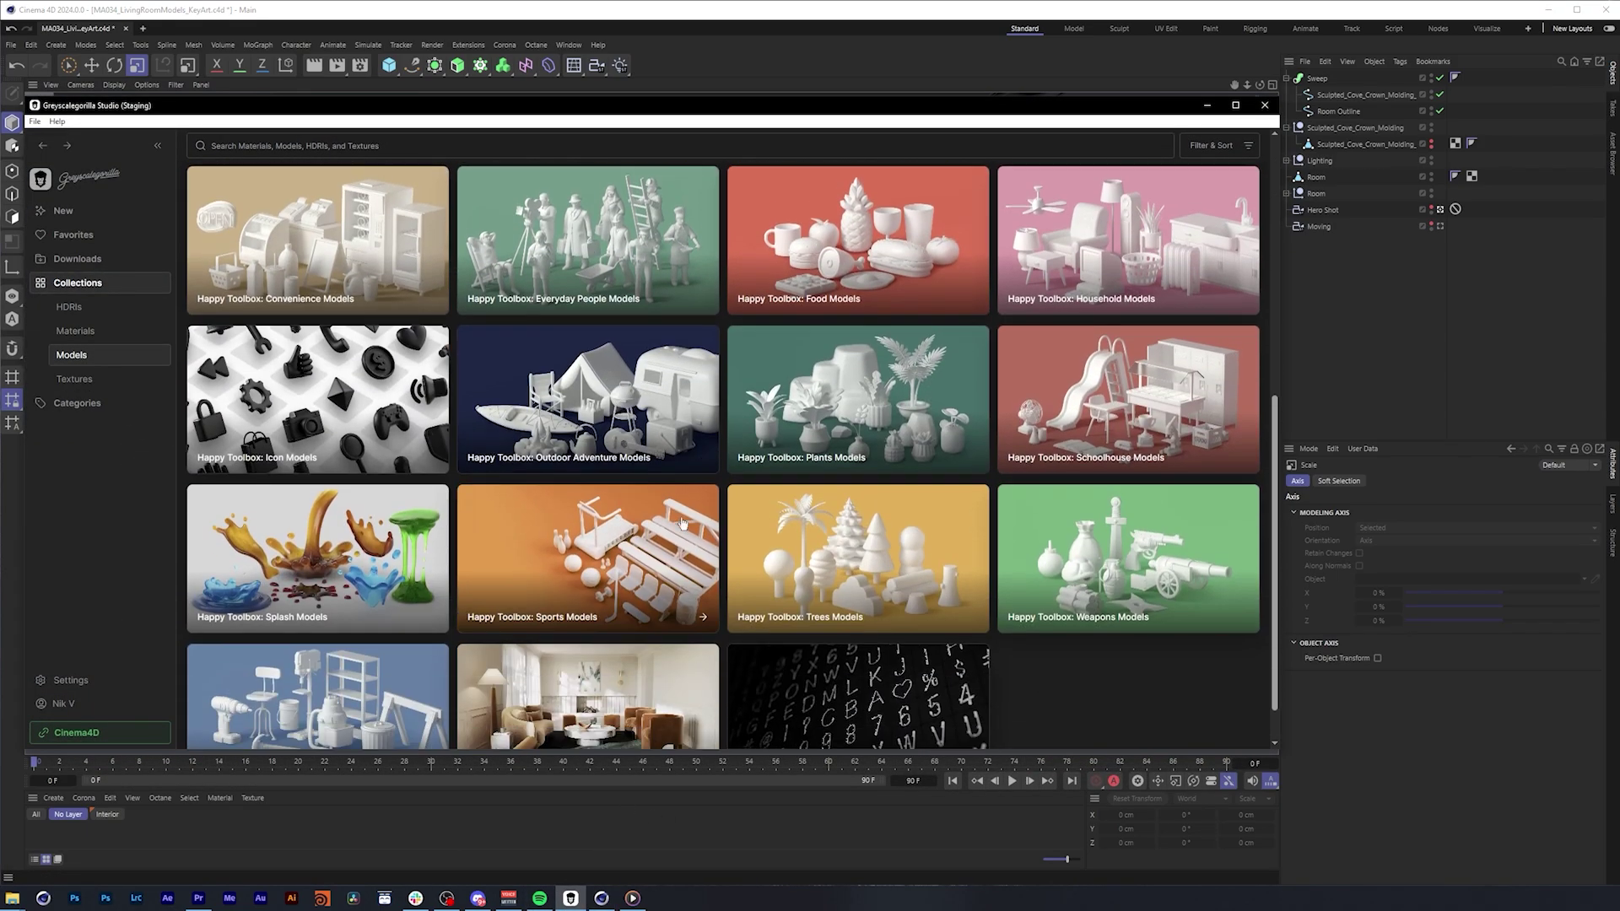
scroll(681, 524, "down", 1)
left_click(650, 658)
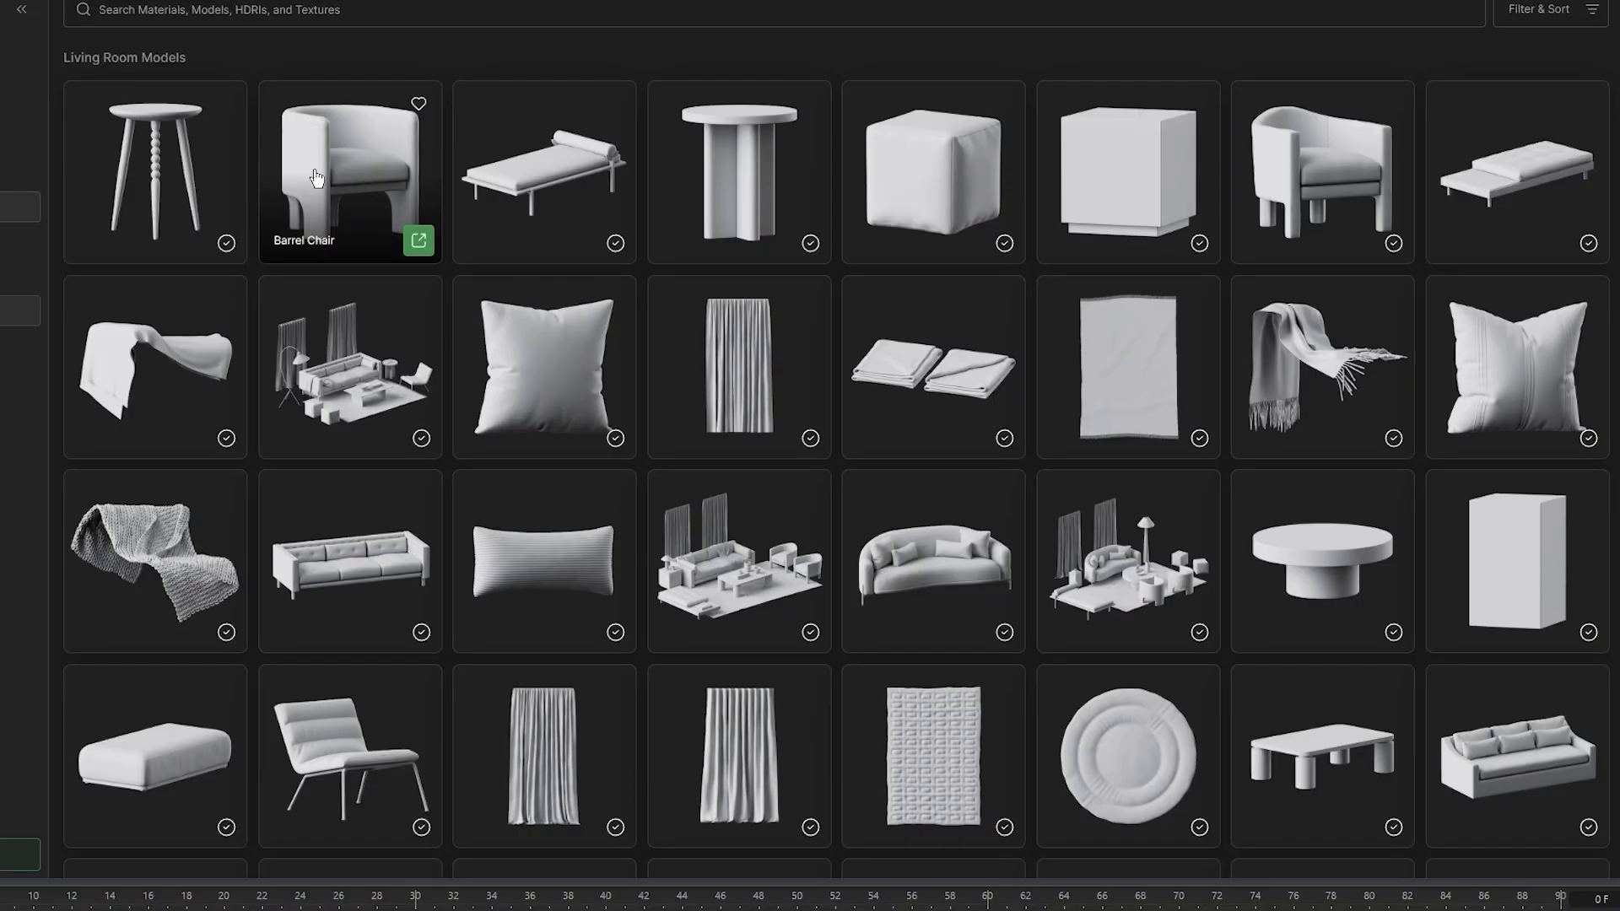
left_click(376, 262)
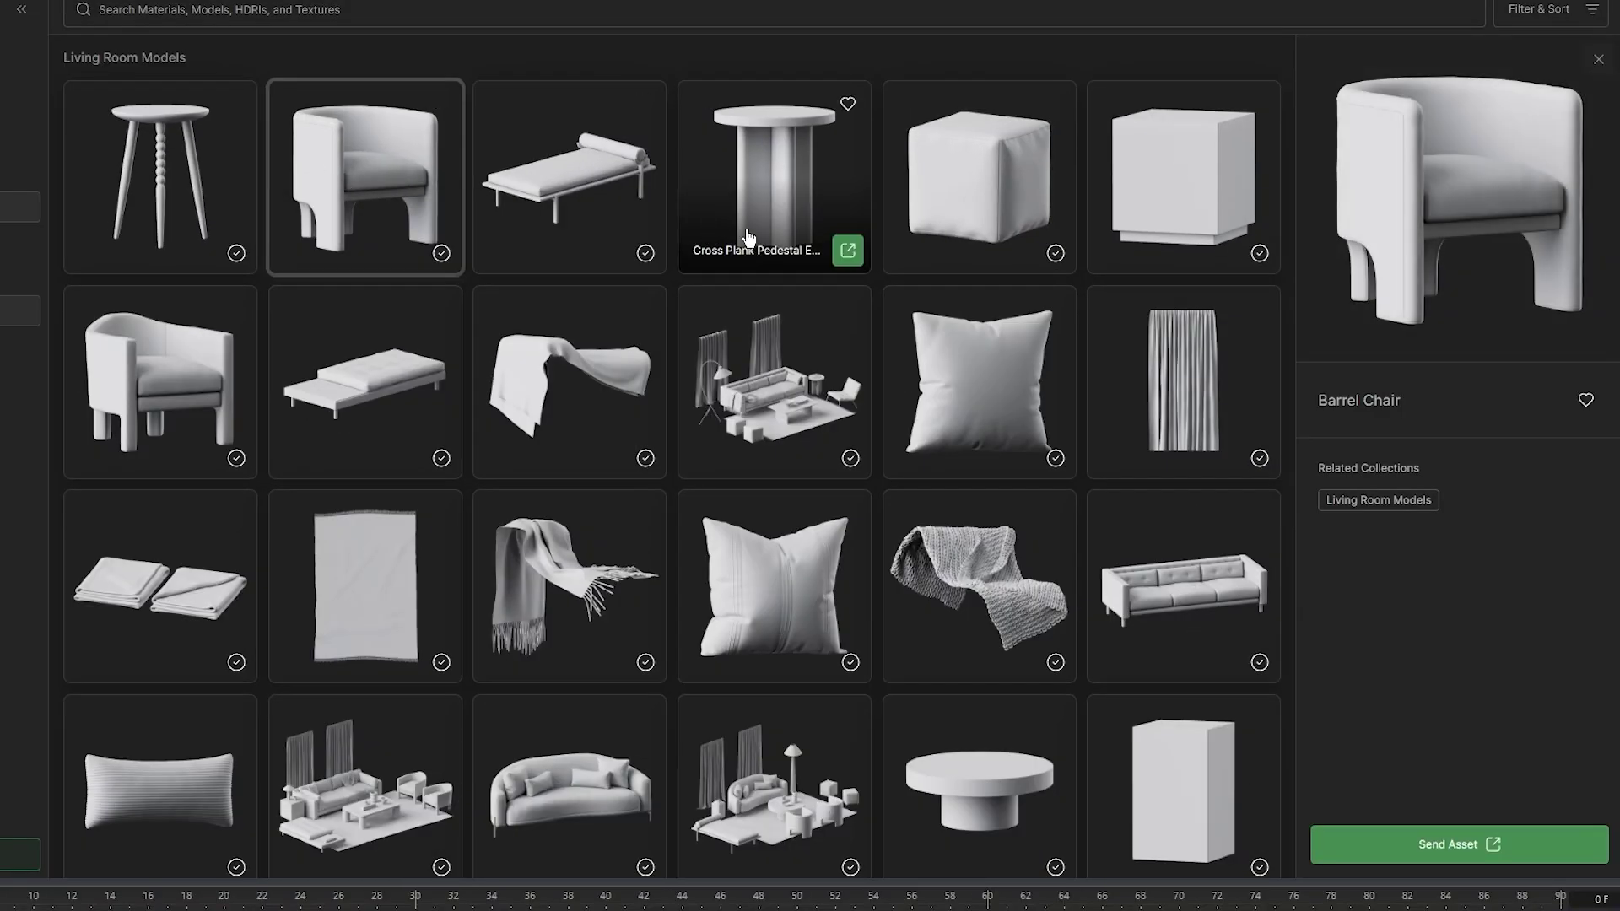
scroll(979, 549, "down", 5)
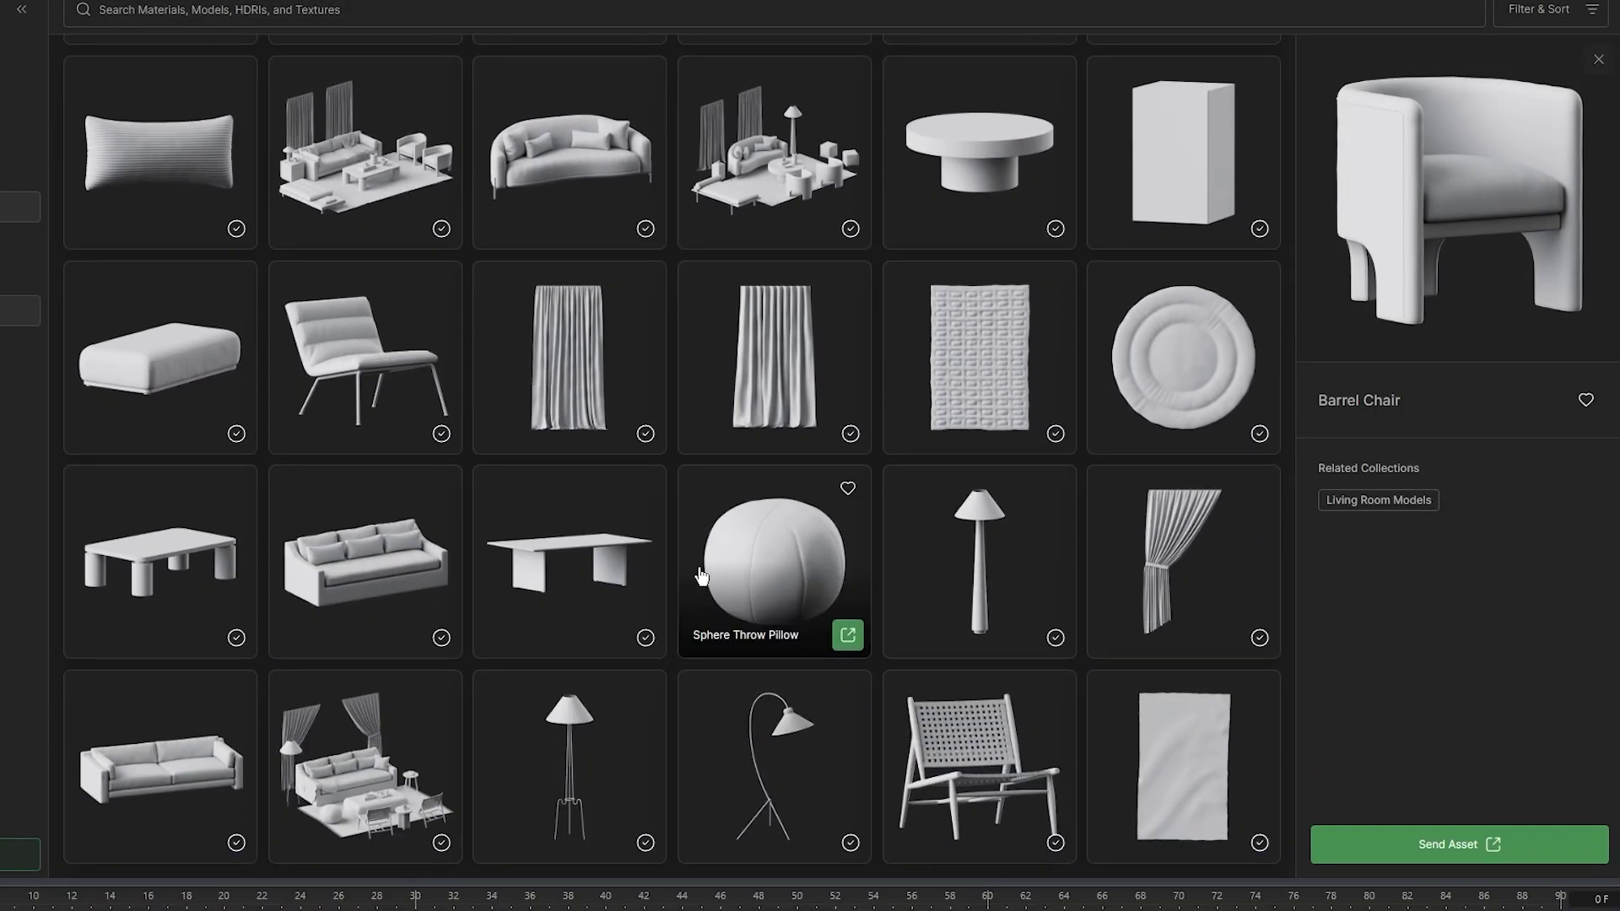
View the details of the Knife Edge Throw Pillow, Floating Gathered Curtain and Low Tufted Sofa models
scroll(675, 577, "up", 3)
scroll(675, 577, "up", 2)
left_click(774, 540)
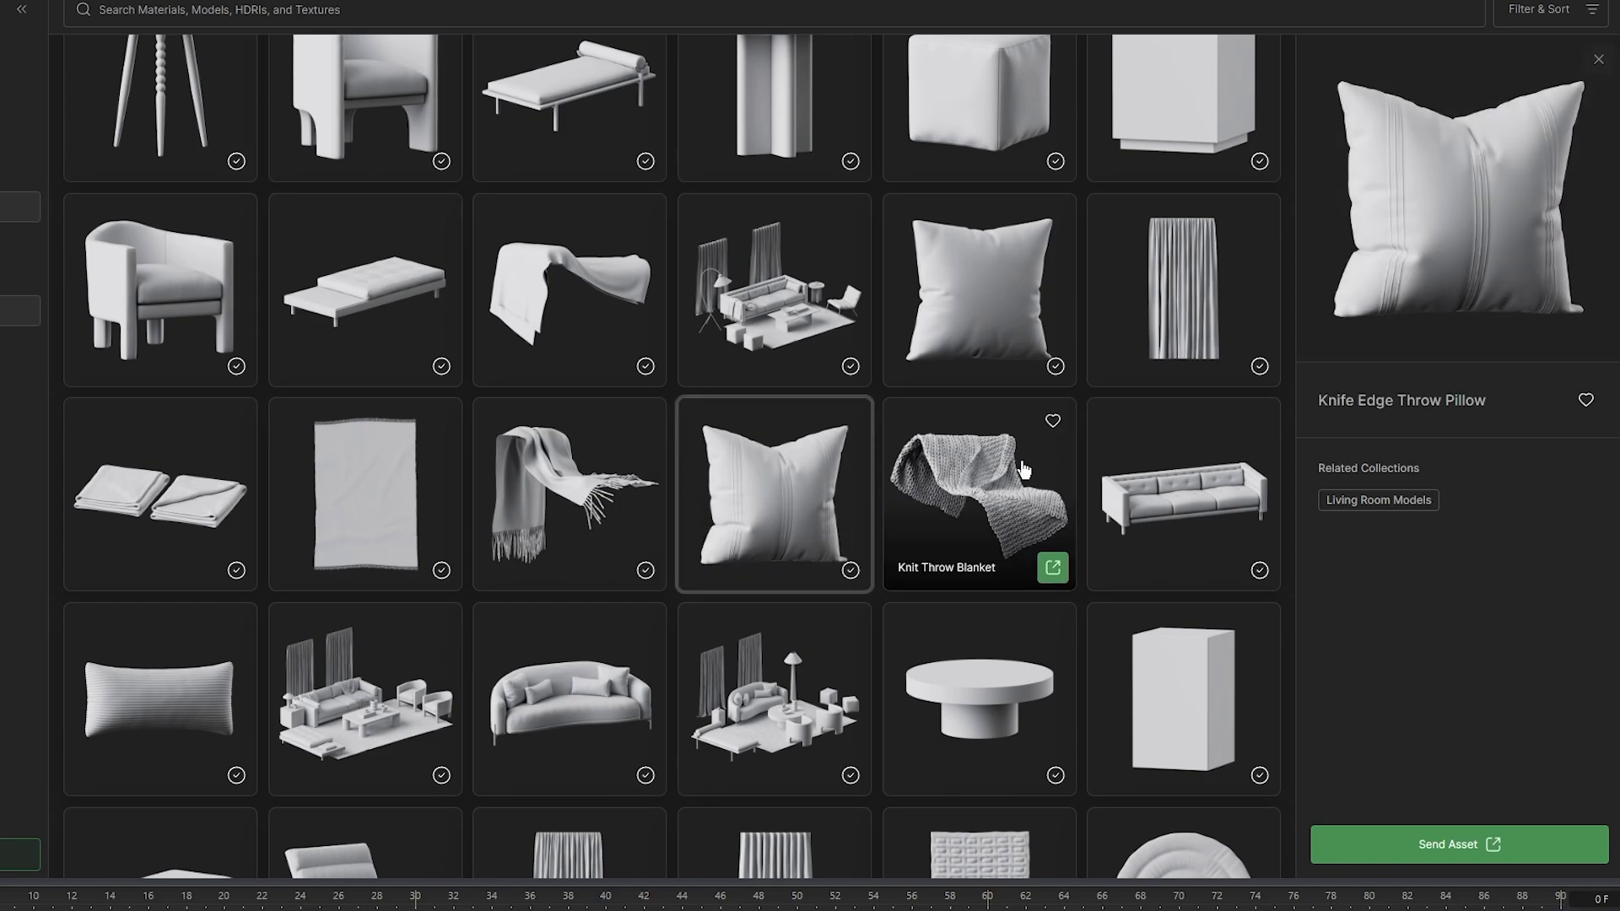
left_click(1140, 304)
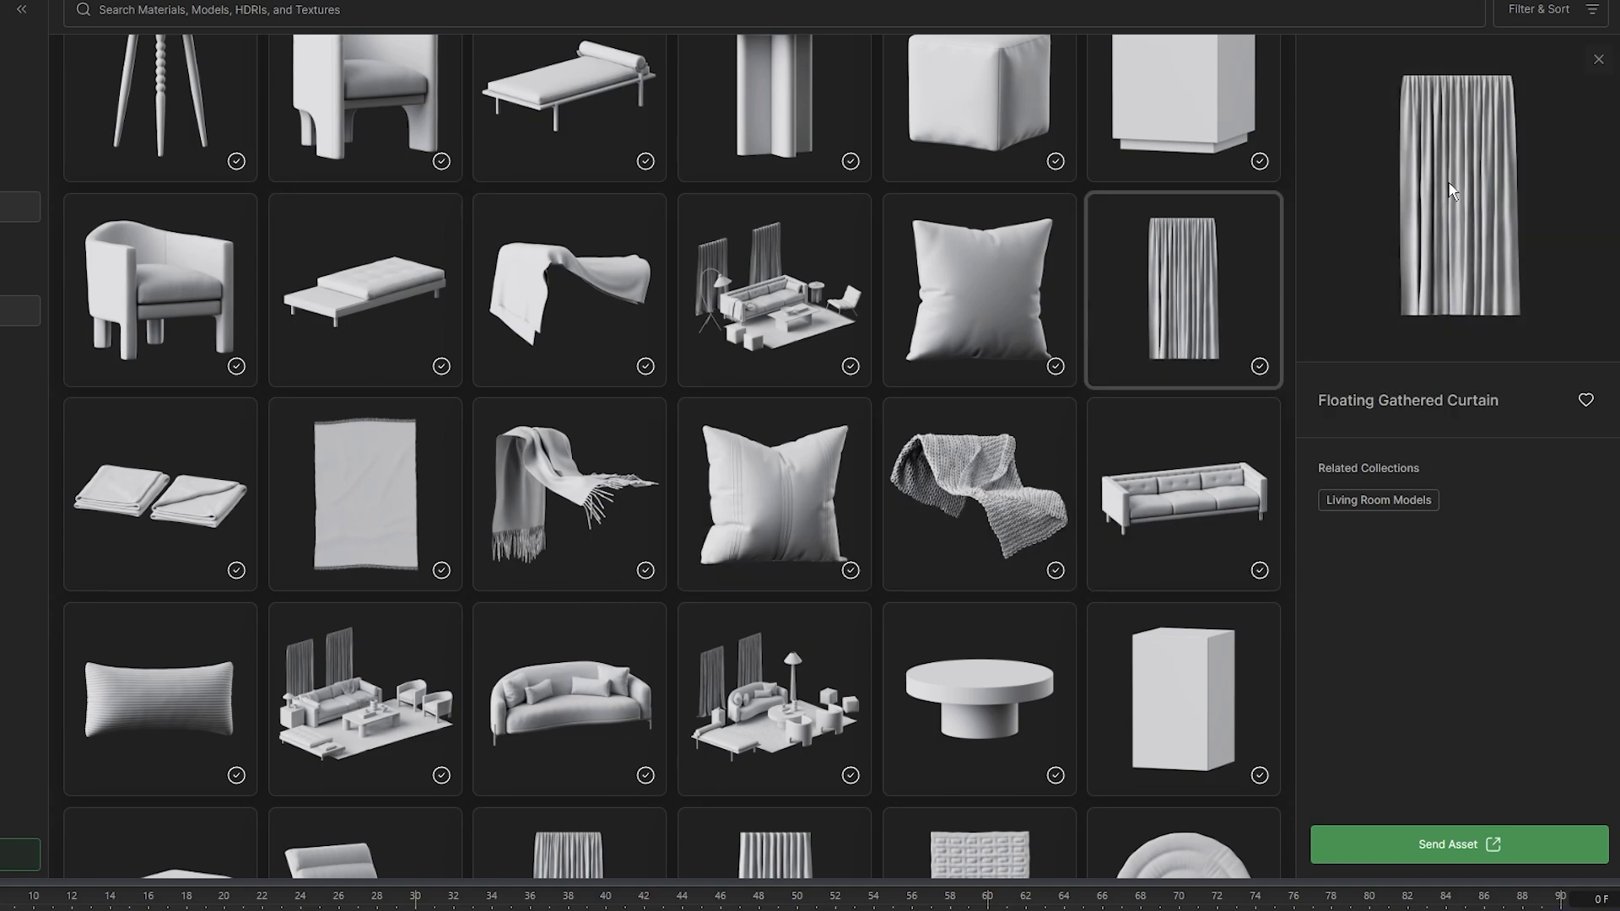
left_click(1181, 498)
scroll(979, 439, "down", 3)
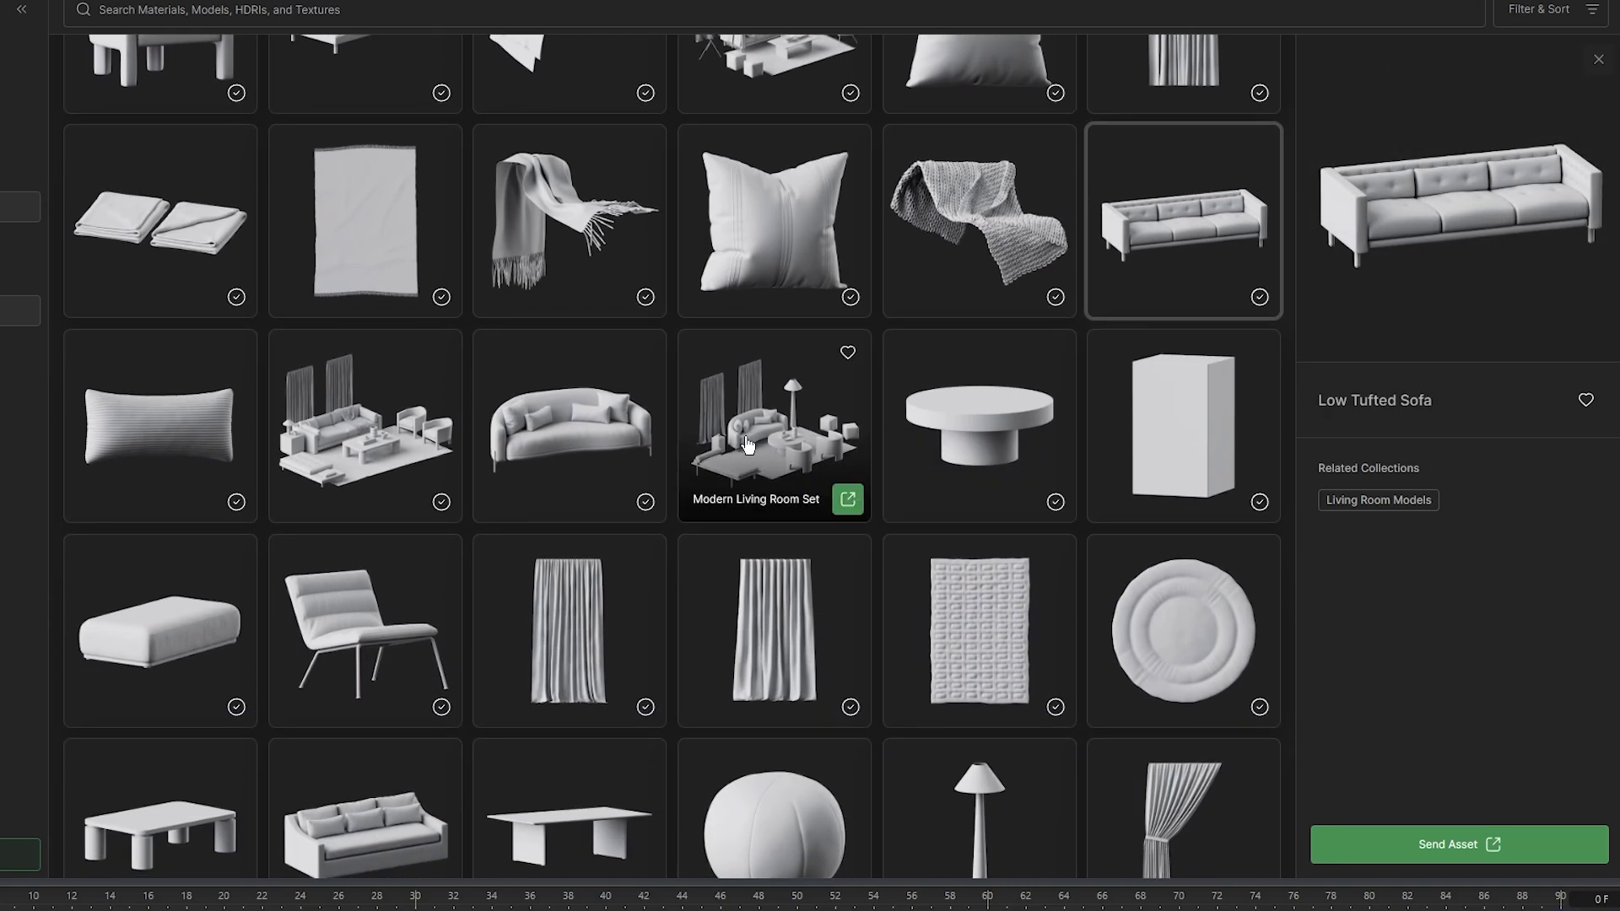
Send the Modern Living Room Set from the Living Room Models collection to Cinema 4D and return to the Cinema 4D scene
left_click(759, 433)
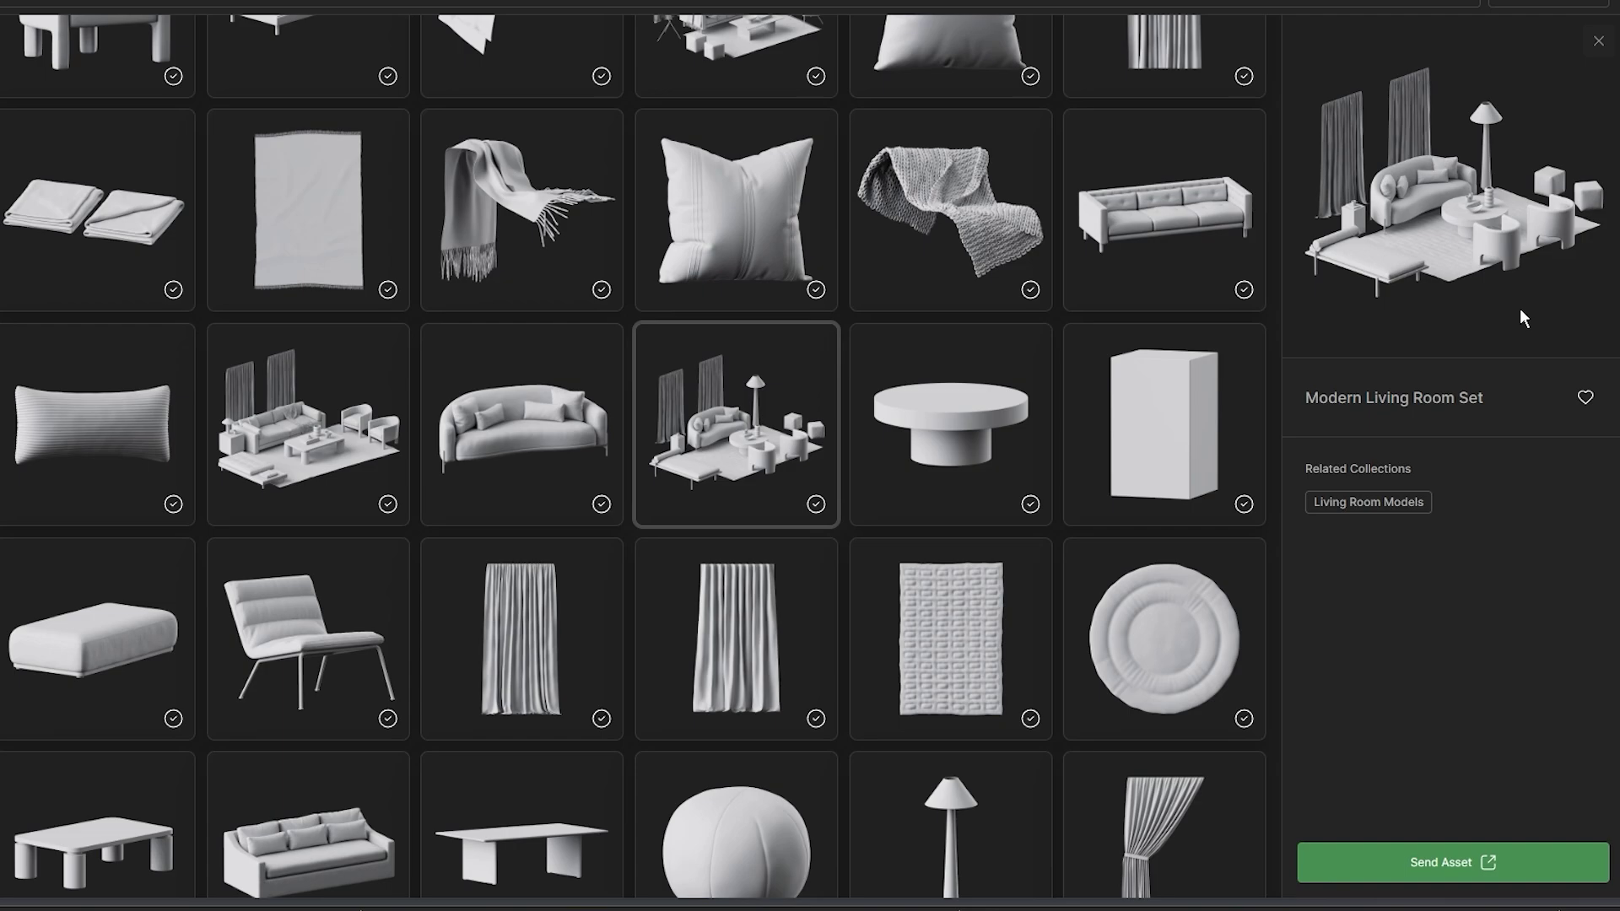
left_click(814, 500)
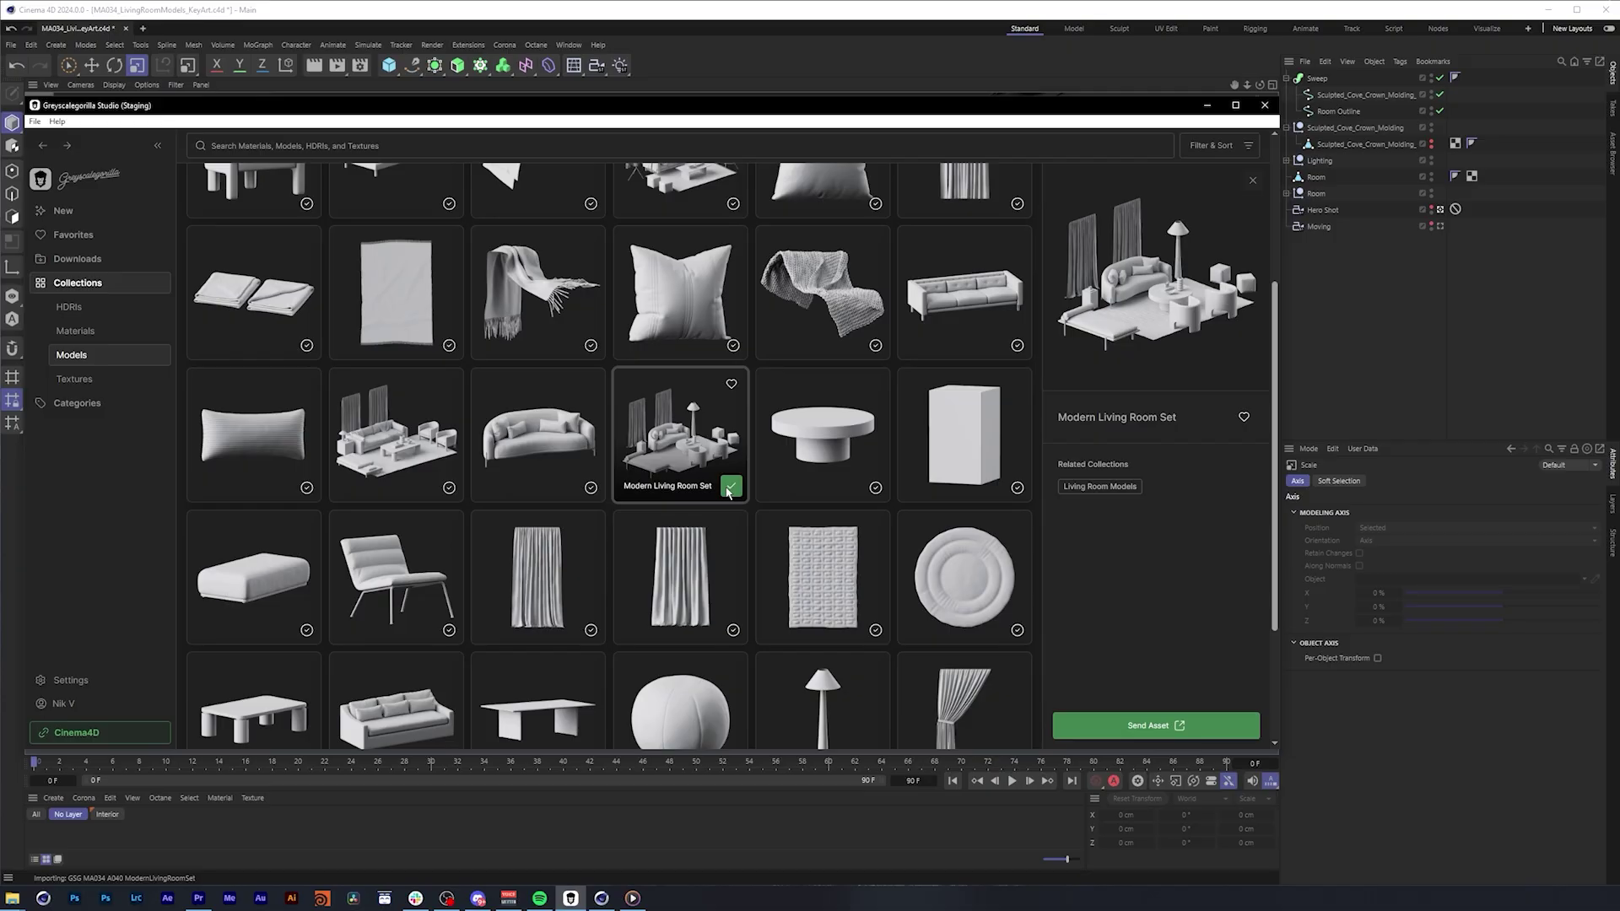
left_click(1327, 337)
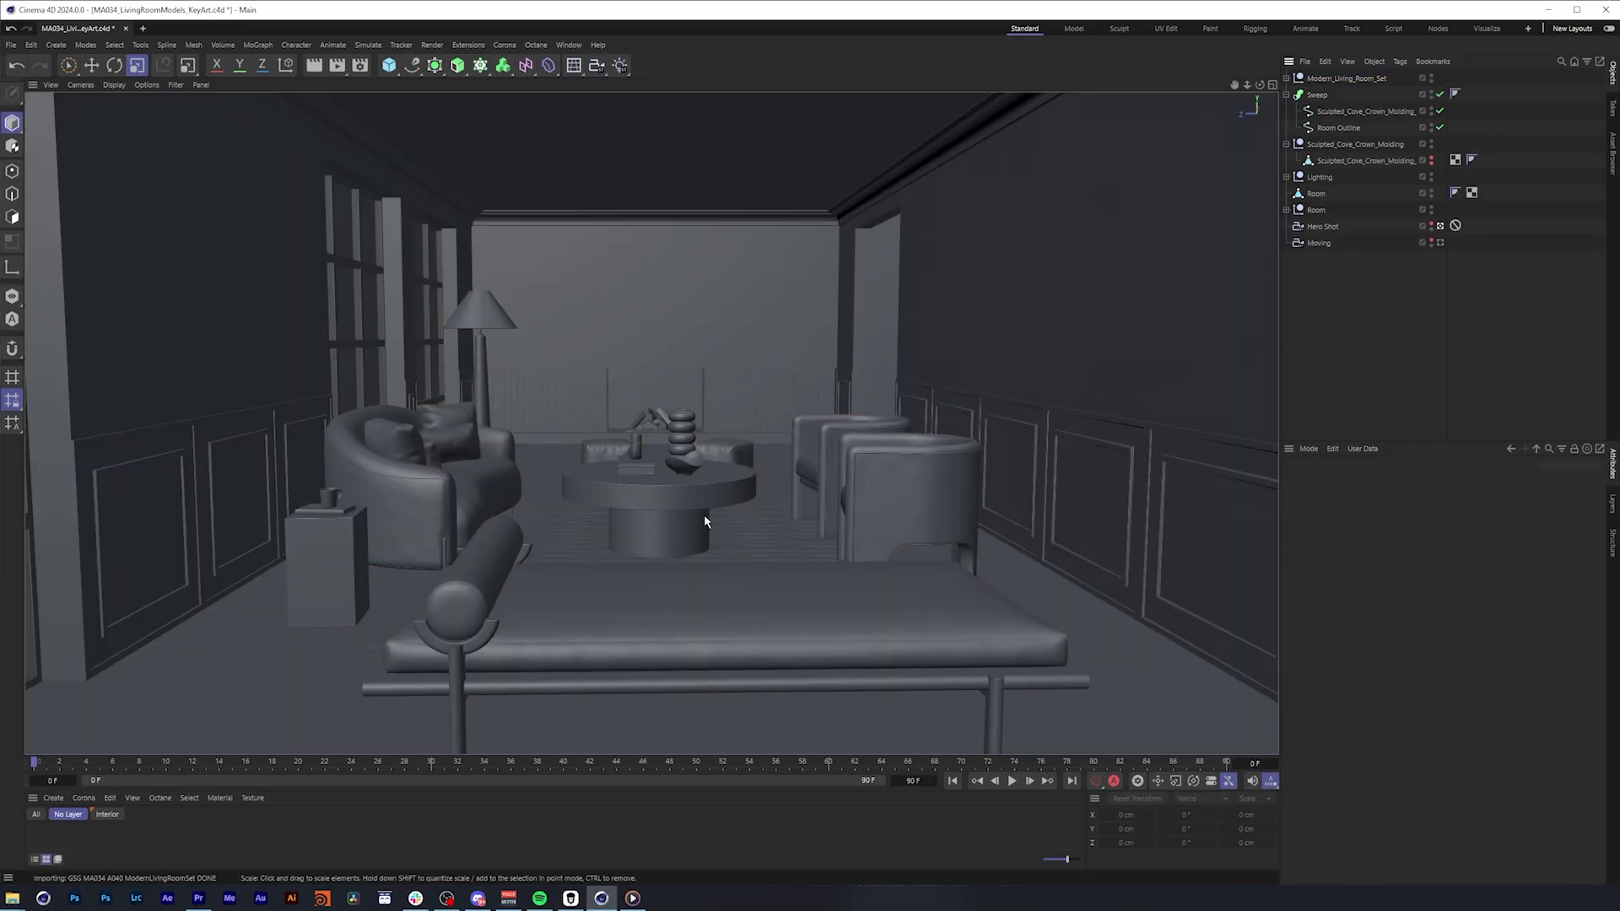
Move the Curtains group of the Modern Living Room Set over to the windows
key("e")
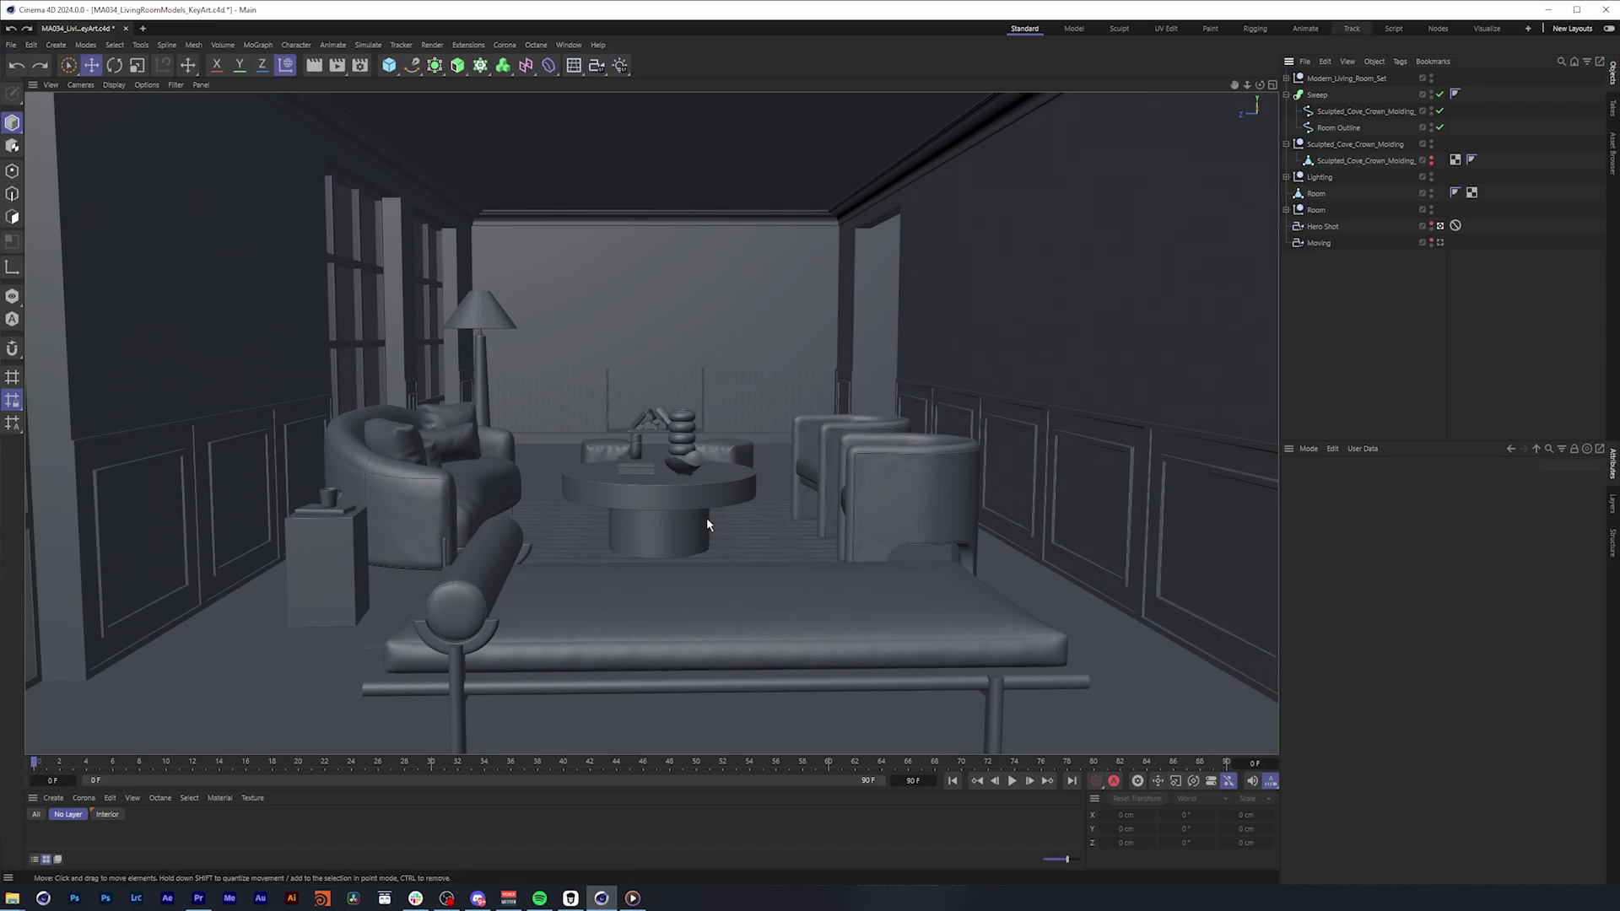
left_click(1287, 78)
left_click(1330, 111)
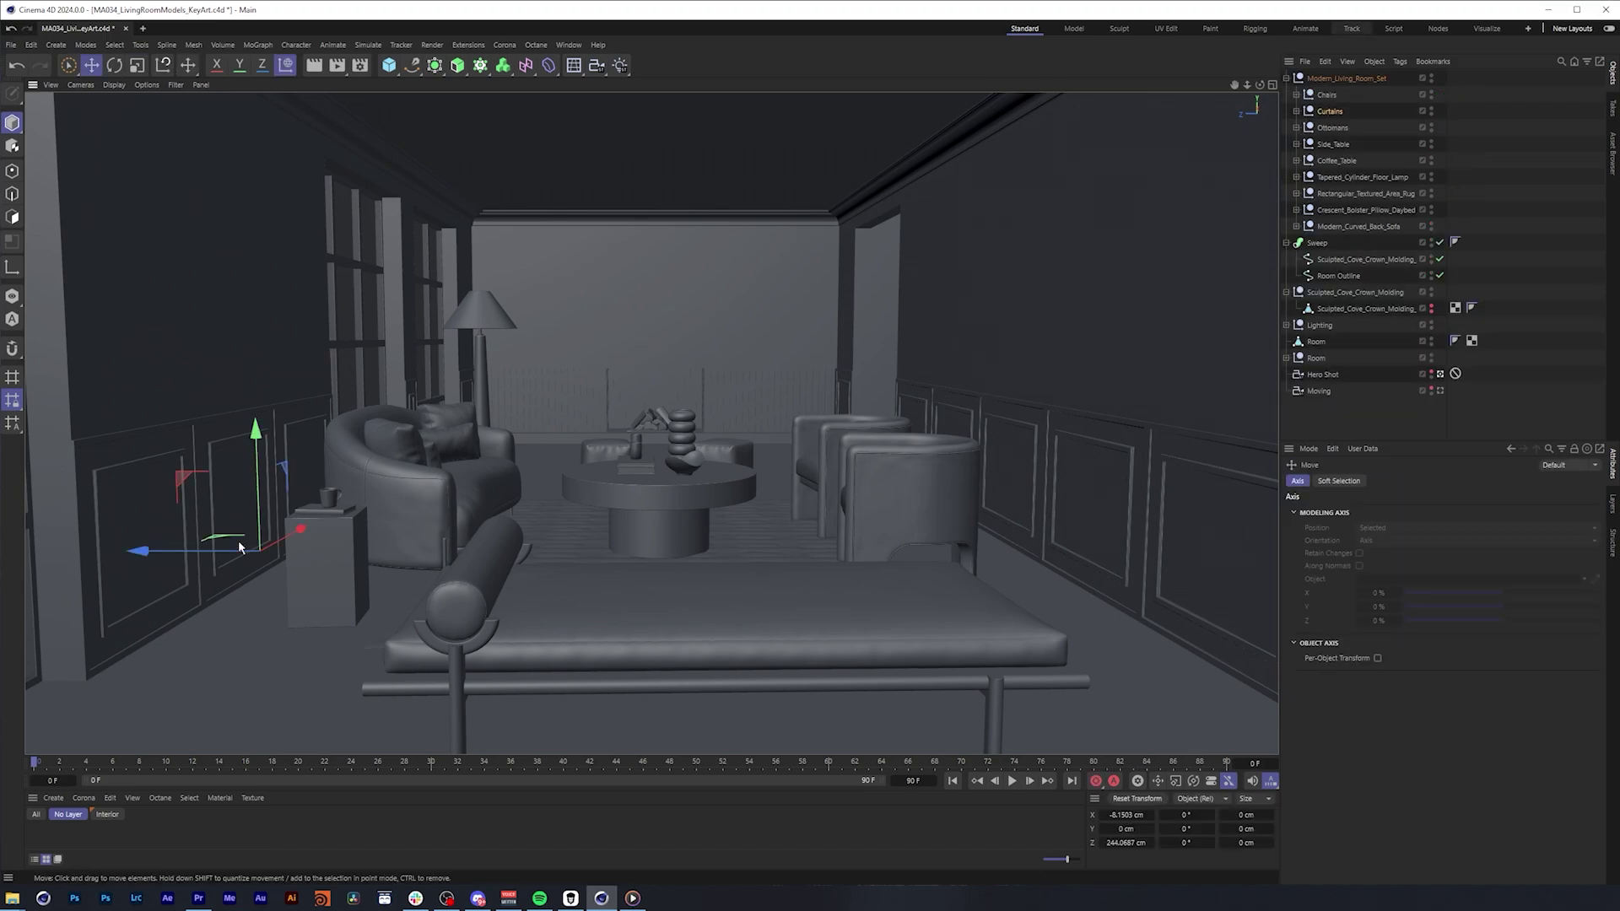
key("t")
key("ctrl+z")
key("e")
left_click_drag(346, 529, 486, 450)
Duplicate the Curtains group along the window wall in the Top view to cover the windows nearer the camera
left_click(419, 346)
left_click(1330, 112)
middle_click(1198, 159)
left_click_drag(1102, 178, 804, 184, "ctrl")
middle_click(480, 365)
Move the tapered cylinder floor lamp in the Top view to the window side behind the side table, about X -125 cm, Z 169 cm
left_click(1360, 176)
middle_click(1049, 199)
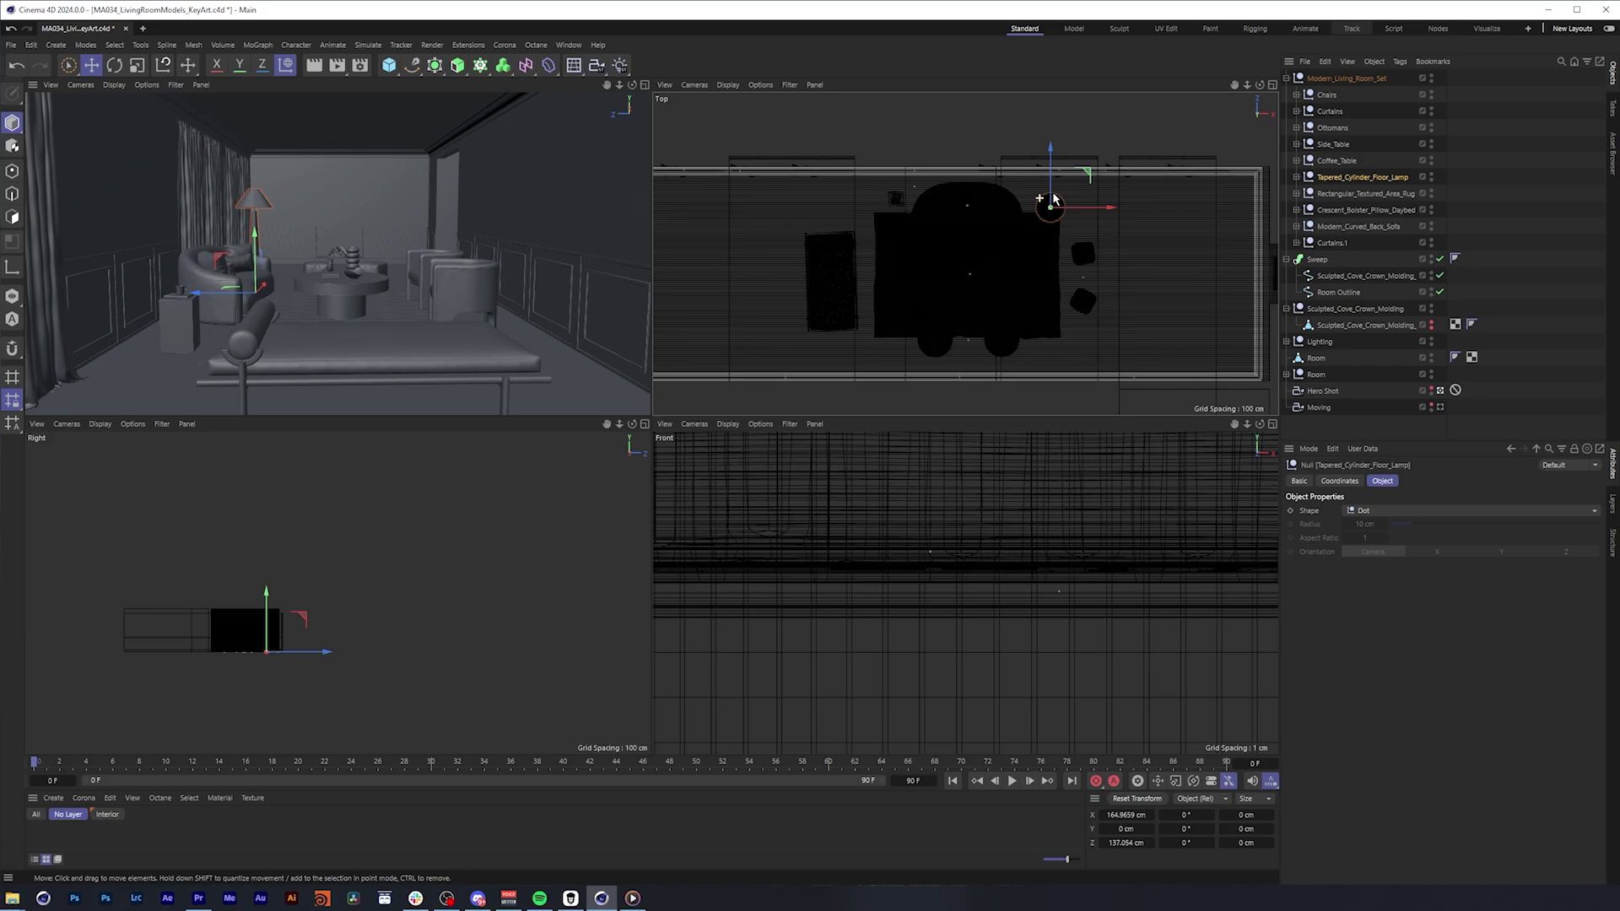
left_click_drag(1048, 199, 840, 161)
middle_click(616, 394)
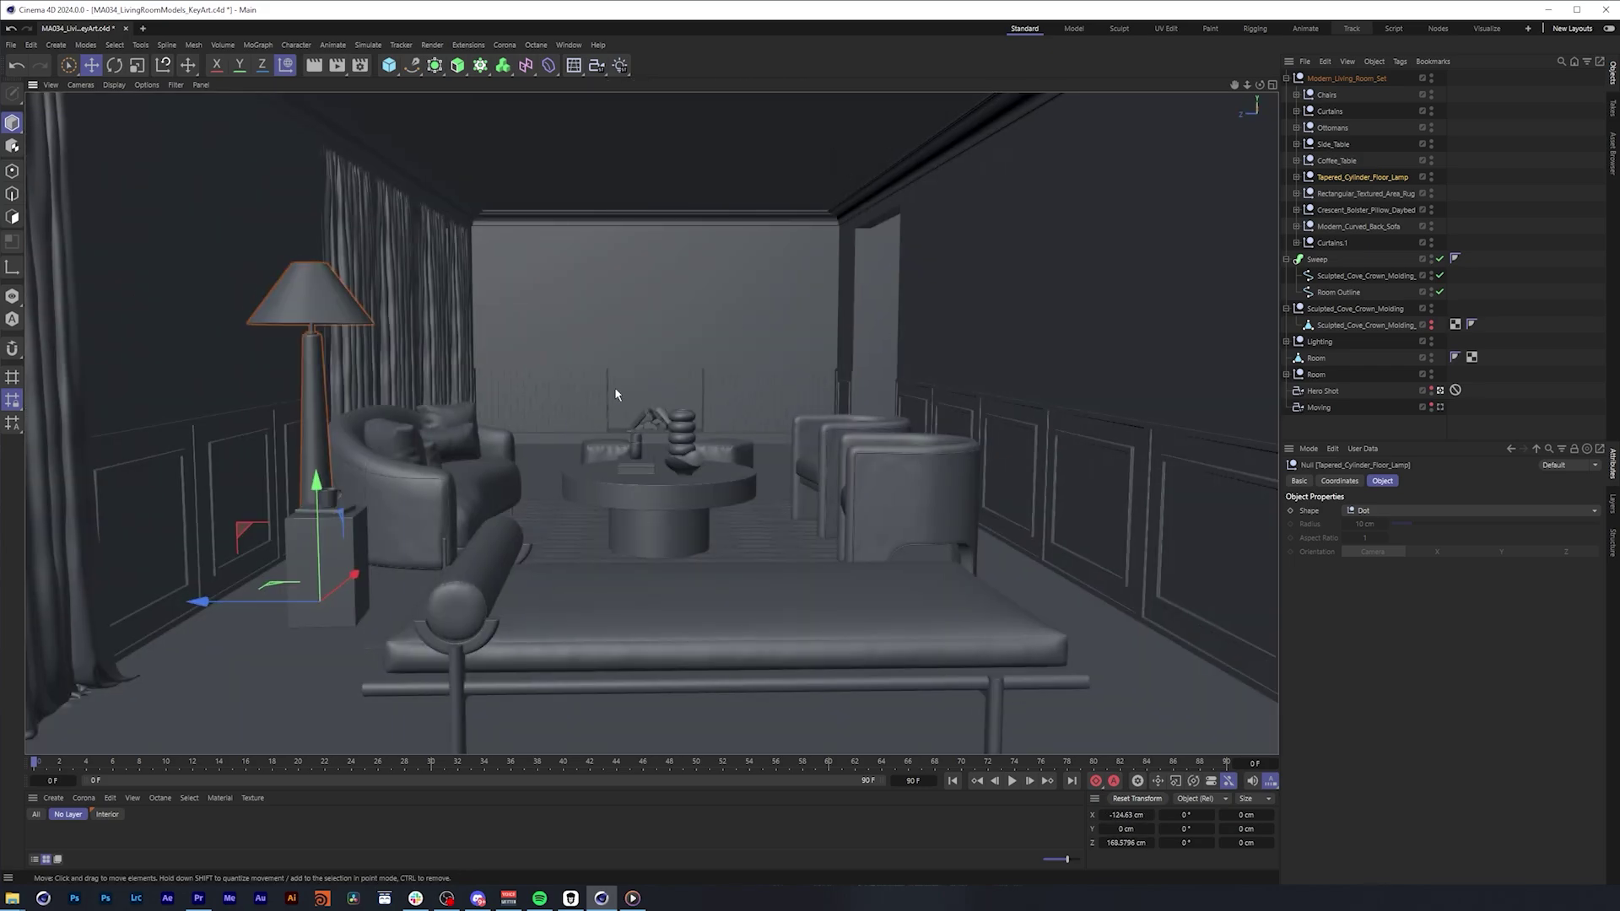
Shift the Crescent Bolster Pillow Daybed slightly along its Z axis toward the windows
left_click(807, 626)
left_click(1364, 210)
left_click_drag(593, 731, 542, 732)
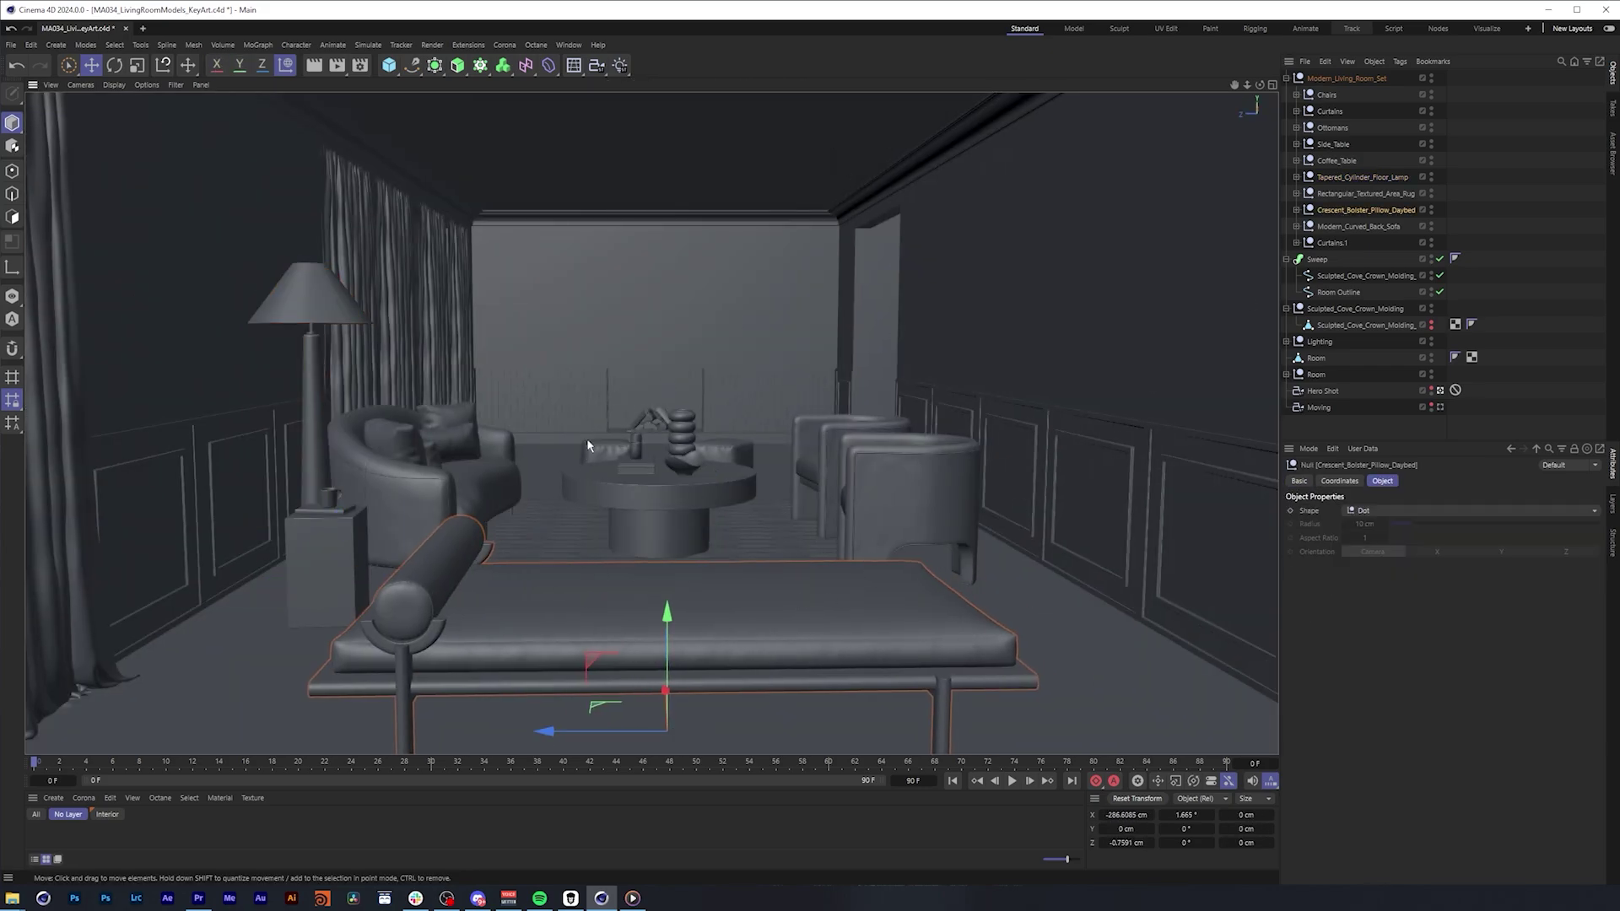
Move the two cube ottomans apart along their Z axes so they sit on either side behind the coffee table
left_click(593, 449)
left_click(1334, 128)
left_click(1296, 128)
left_click(1353, 145)
left_click_drag(675, 492, 700, 492)
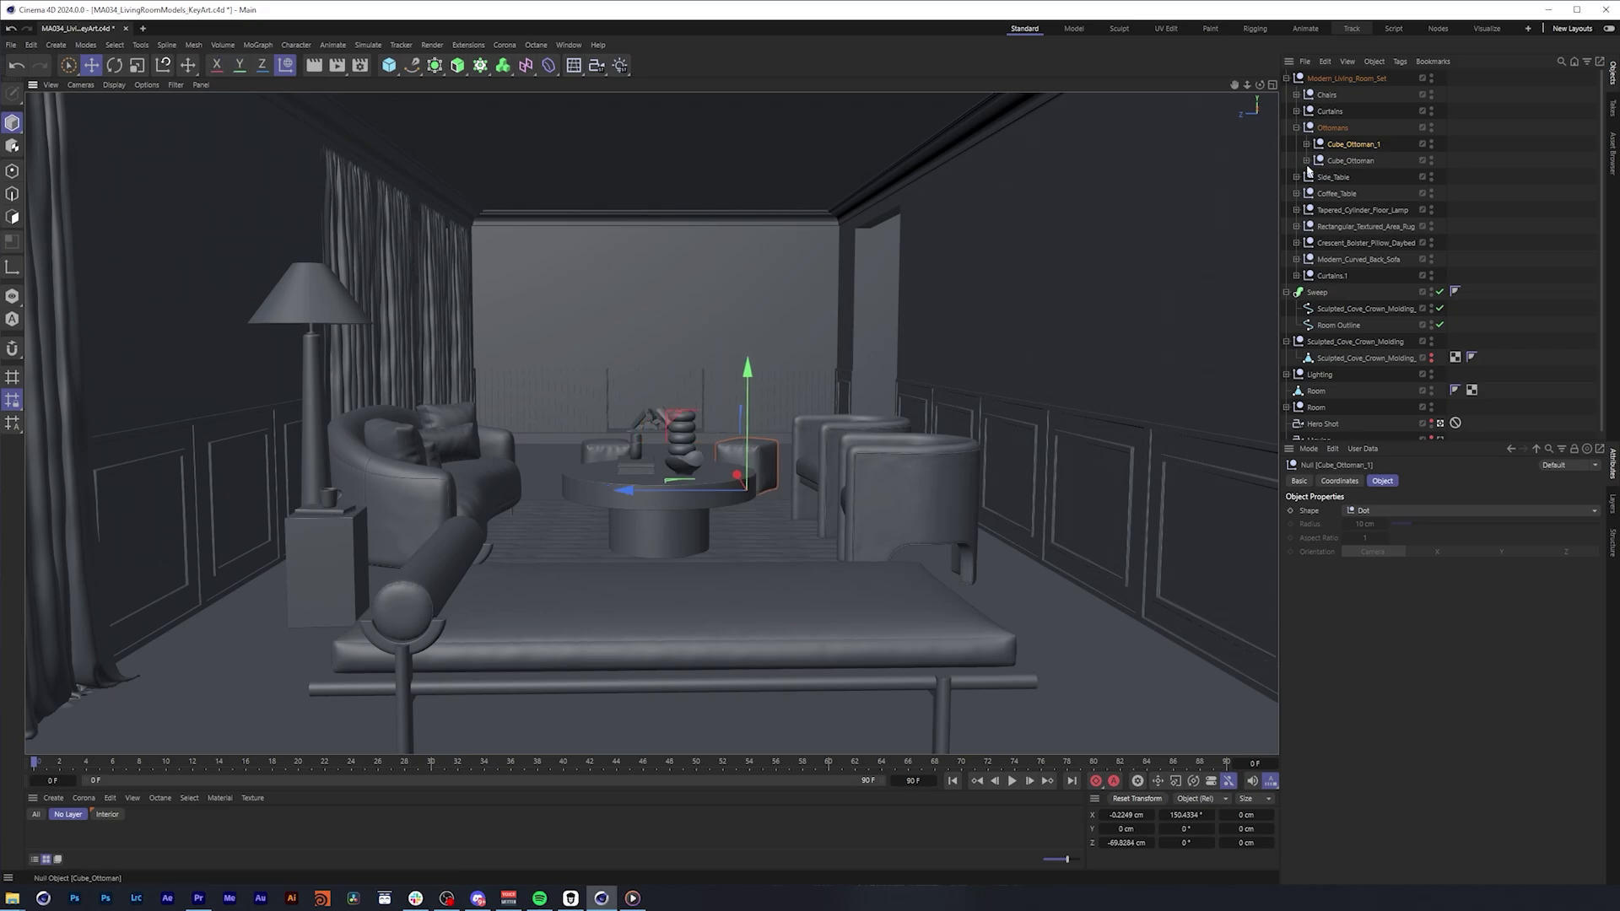
left_click(1350, 161)
left_click_drag(540, 490, 502, 491)
Move the nearer barrel chair, Barrel_Chair_1, slightly toward the paneled wall, and collapse the Modern Living Room Set hierarchy
left_click(904, 489)
left_click(1296, 95)
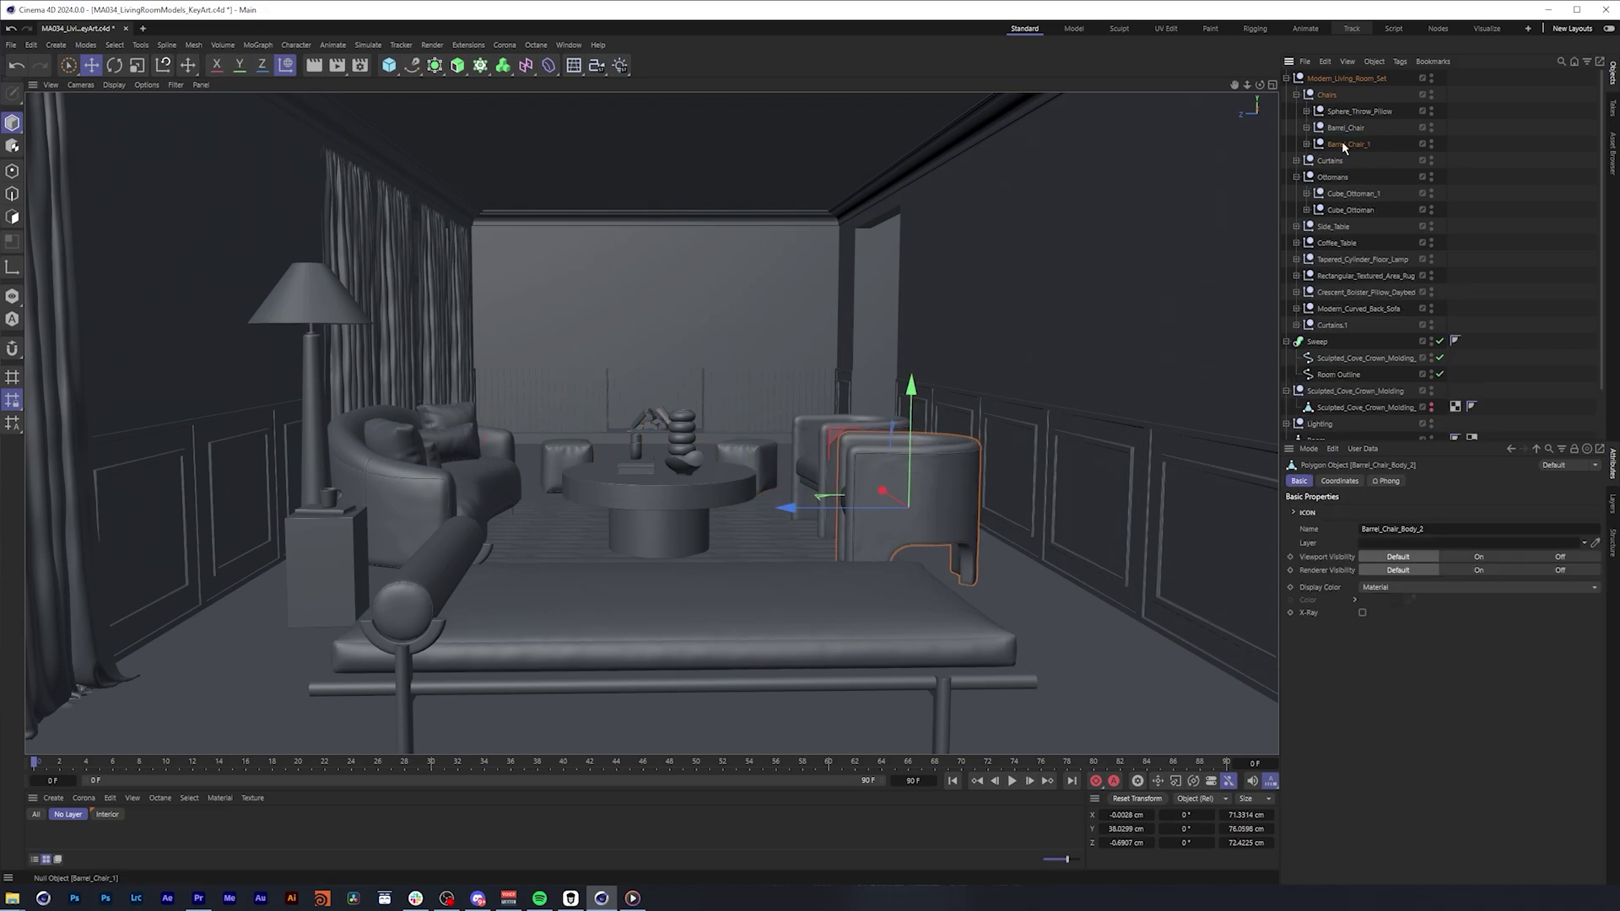
left_click(1346, 145)
left_click_drag(877, 547, 890, 558)
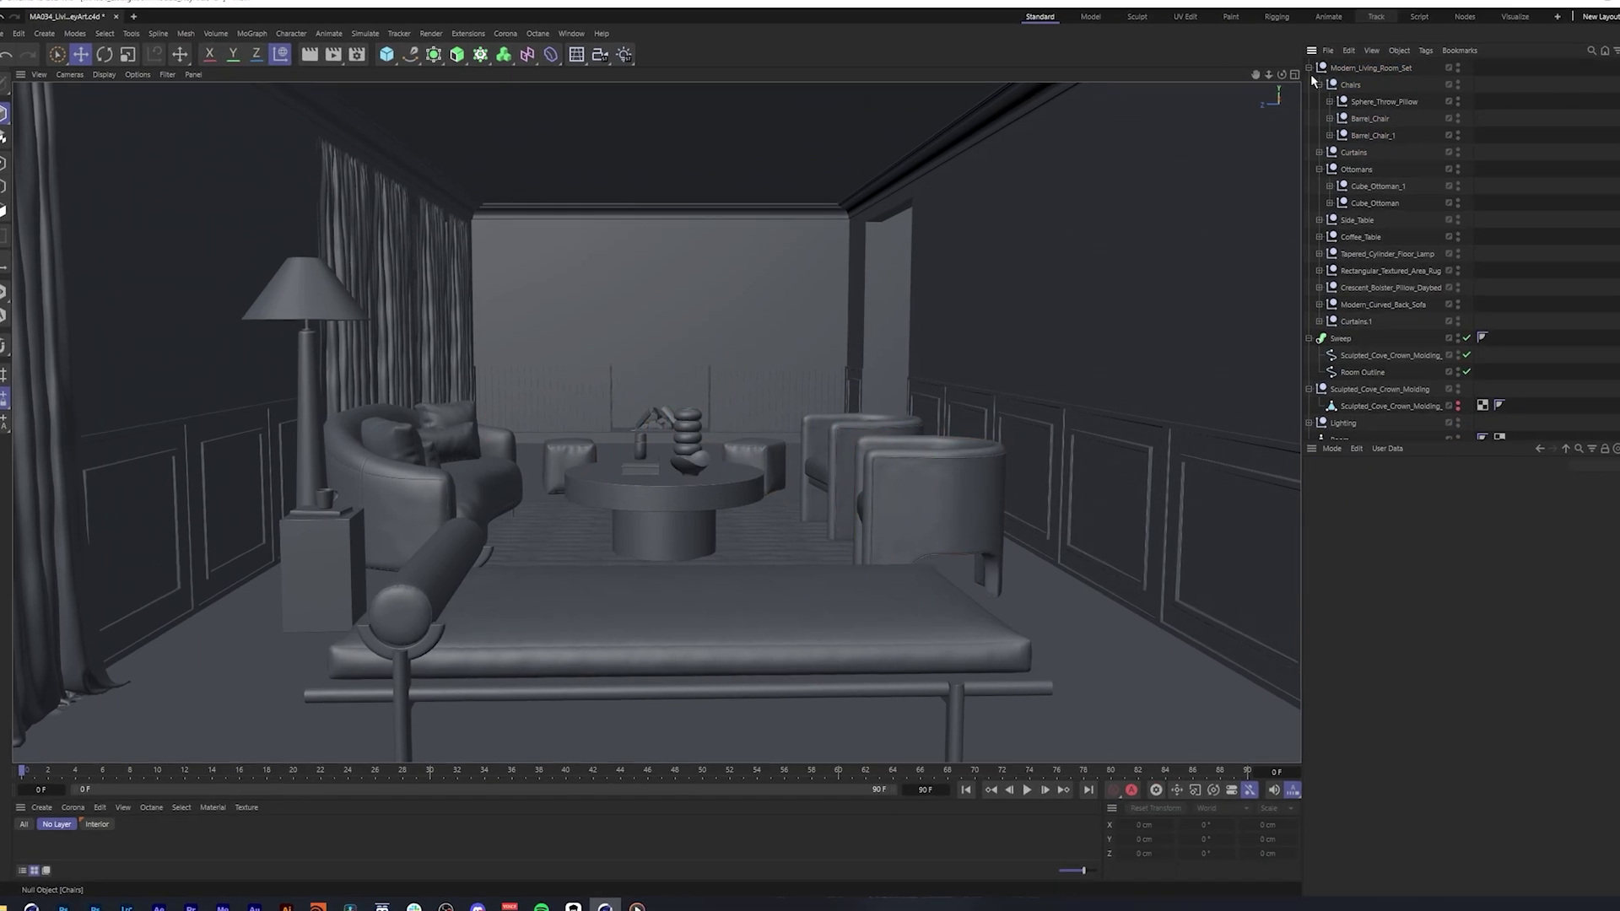
left_click(1287, 79)
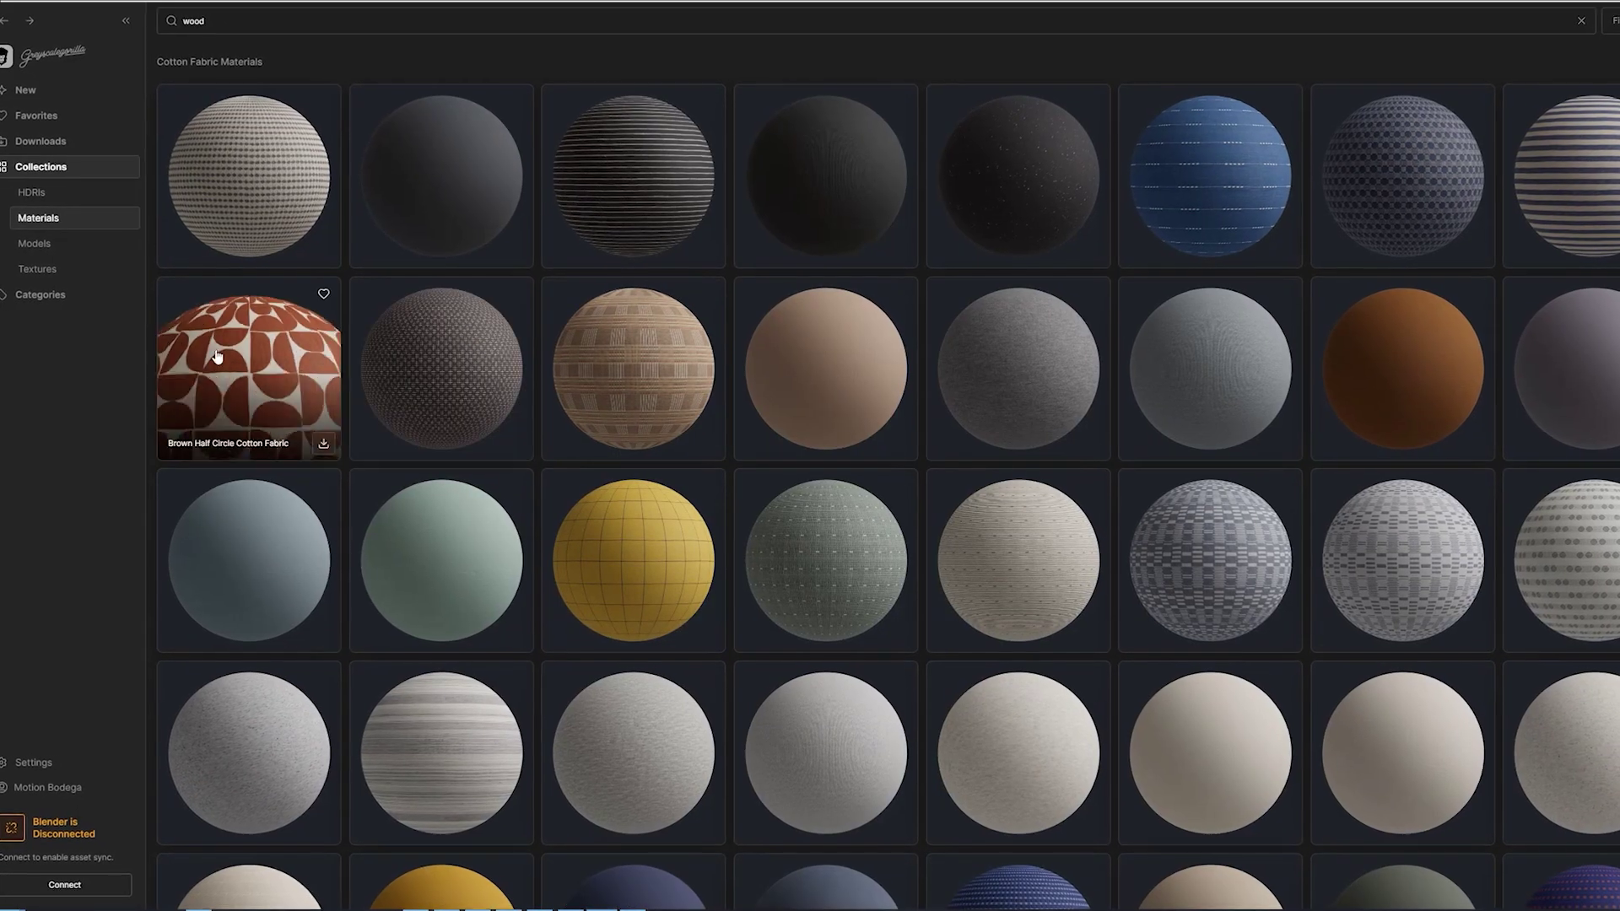
In Greyscalegorilla Studio, view the Brown Half Circle and Green Dot cotton fabrics and browse the rest of the Cotton Fabric Materials
left_click(218, 379)
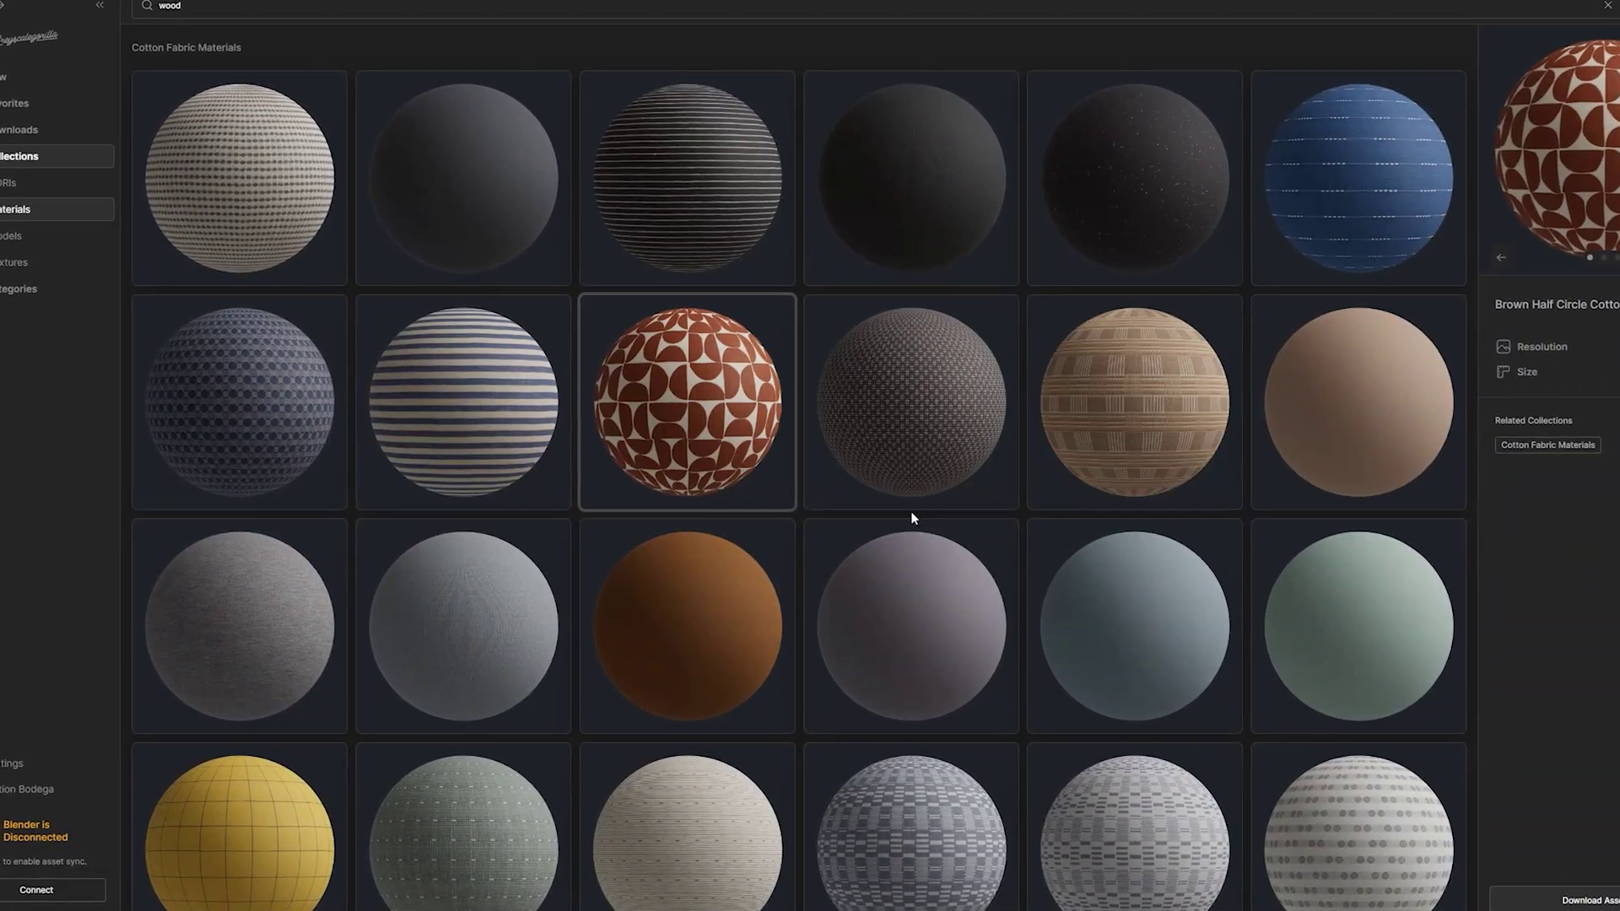
scroll(844, 528, "down", 4)
left_click(759, 536)
scroll(225, 514, "down", 5)
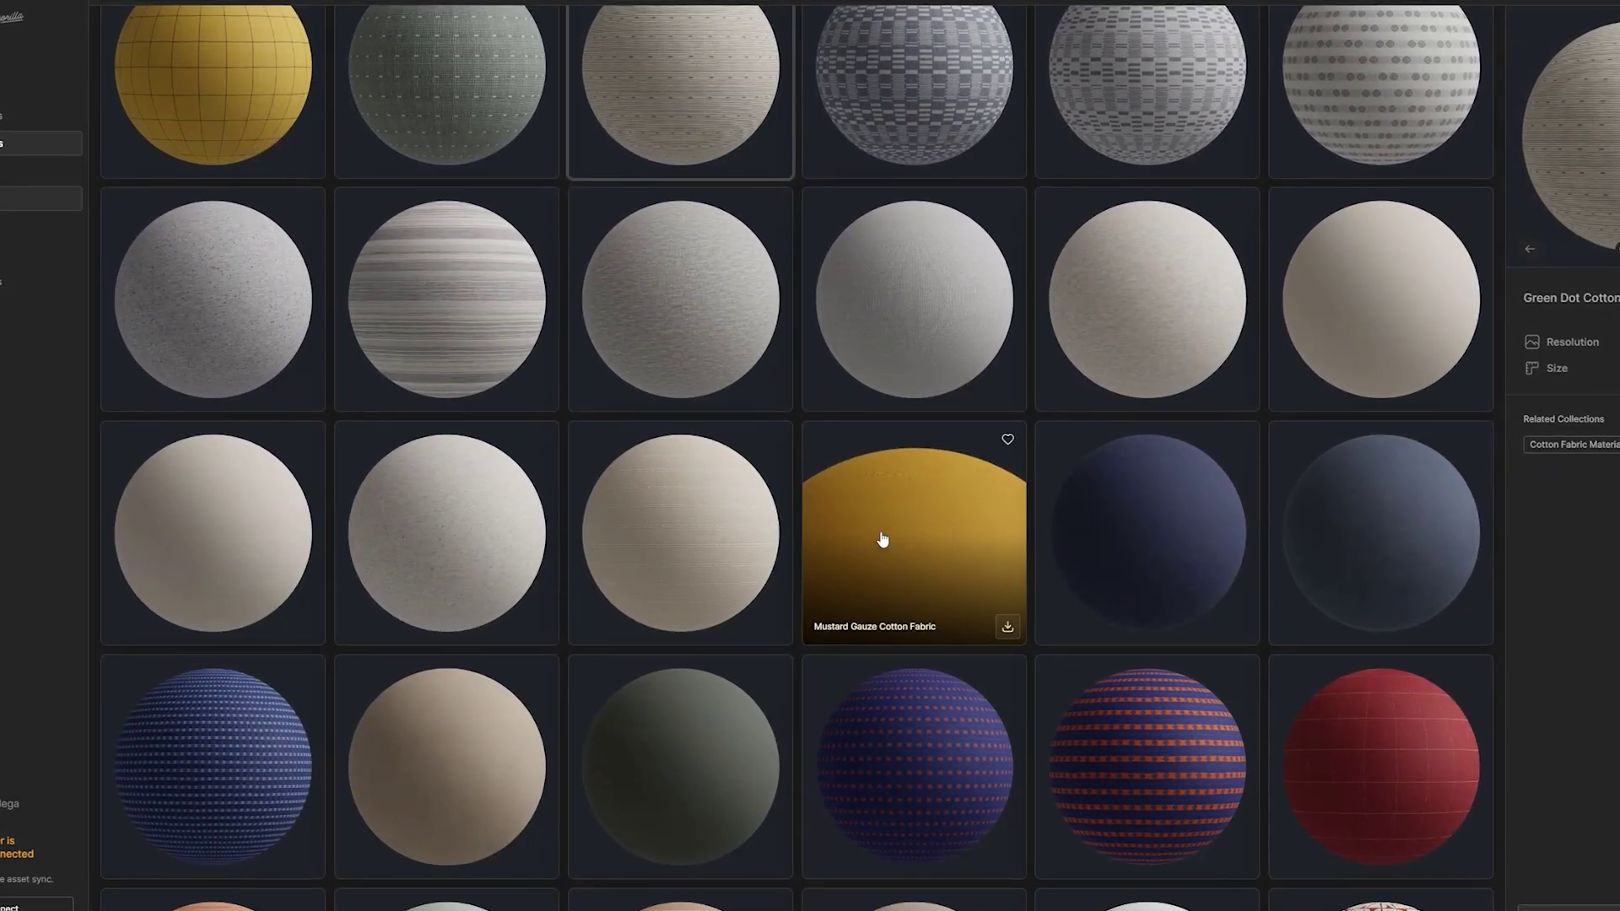
Go back to the material collections and open Denim Fabric Materials
left_click(709, 595)
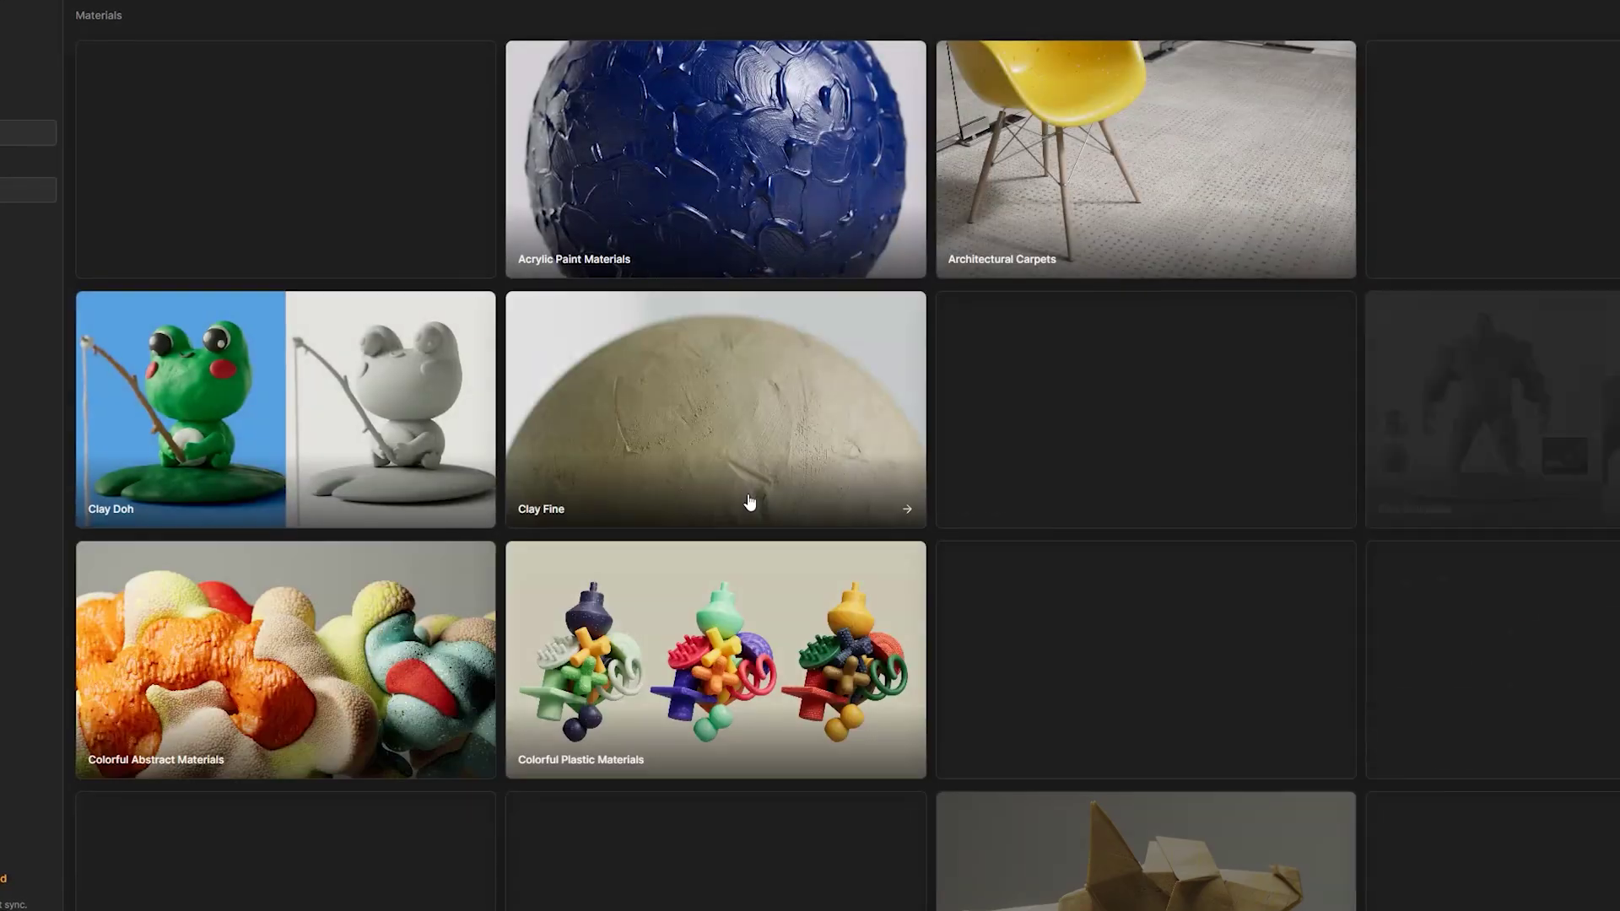
scroll(749, 502, "down", 7)
left_click(748, 506)
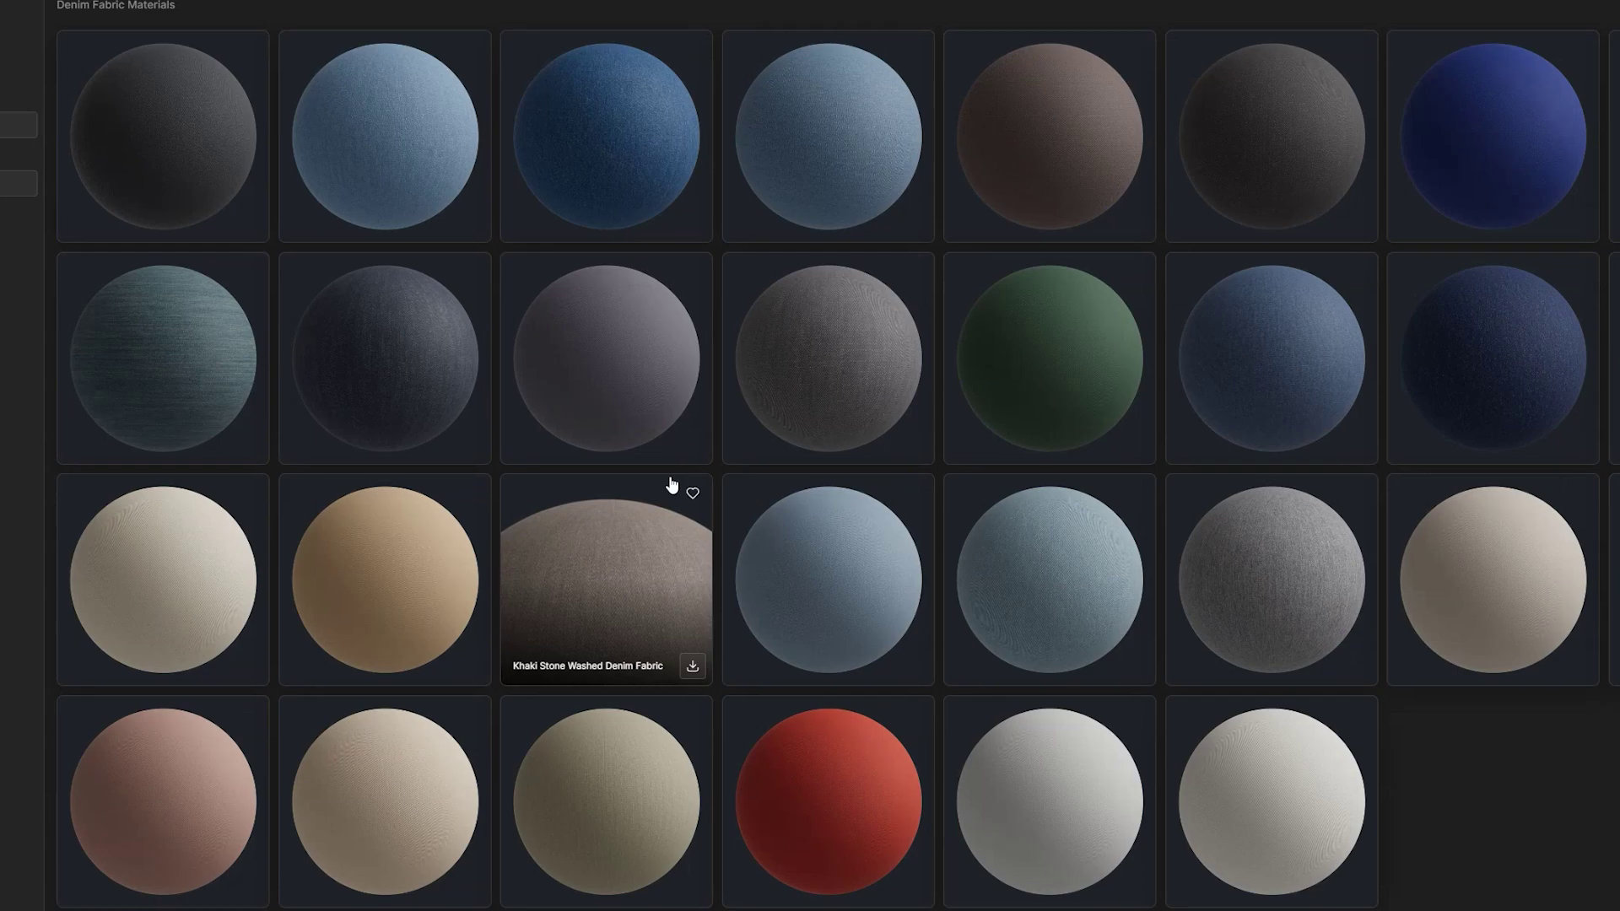